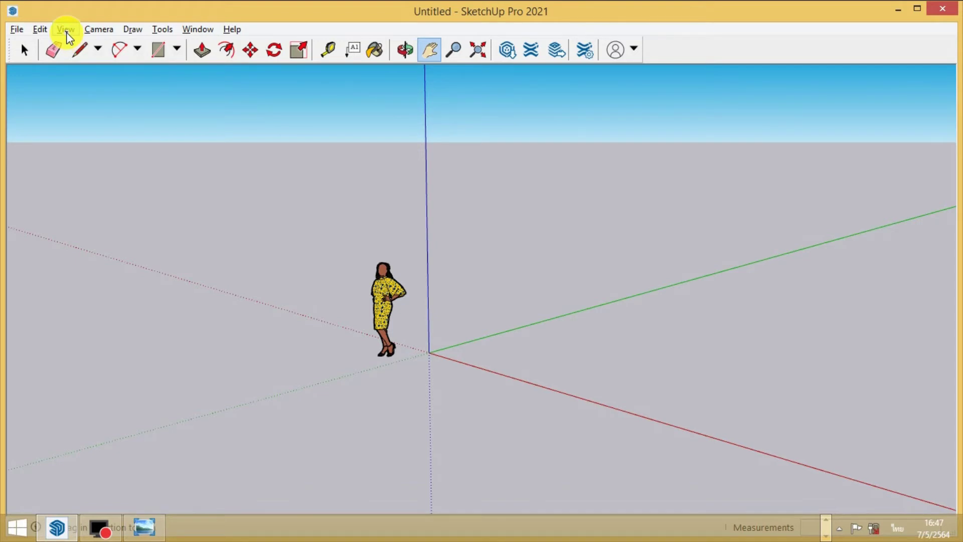
Step: Enable the Large Tool Set and Standard toolbars and disable Getting Started in View > Toolbars
click(66, 32)
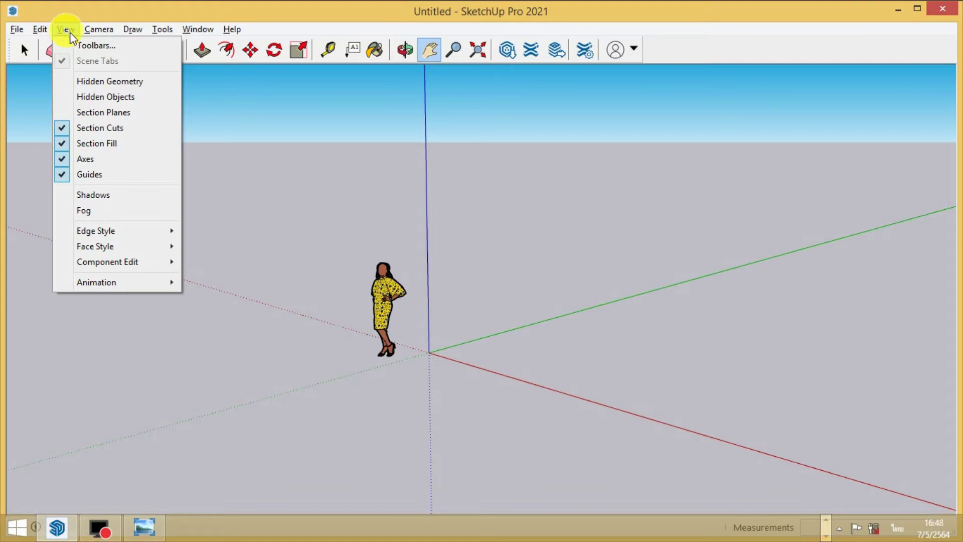
click(129, 47)
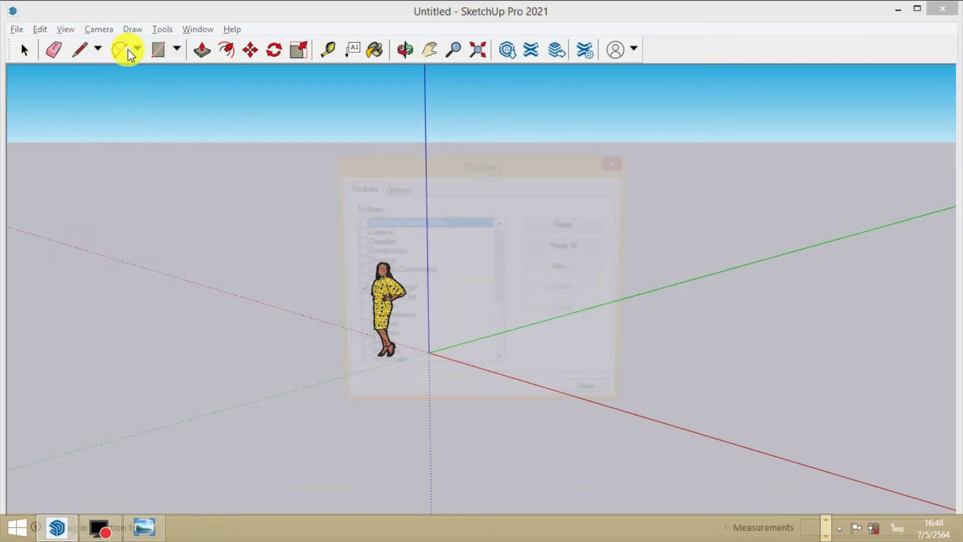
drag(501, 272, 496, 327)
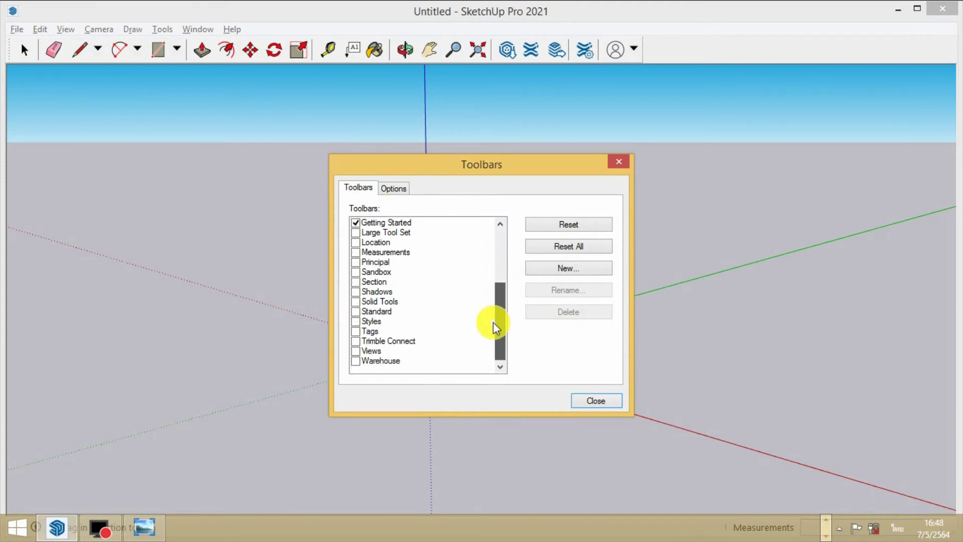
scroll(501, 306, up, 1)
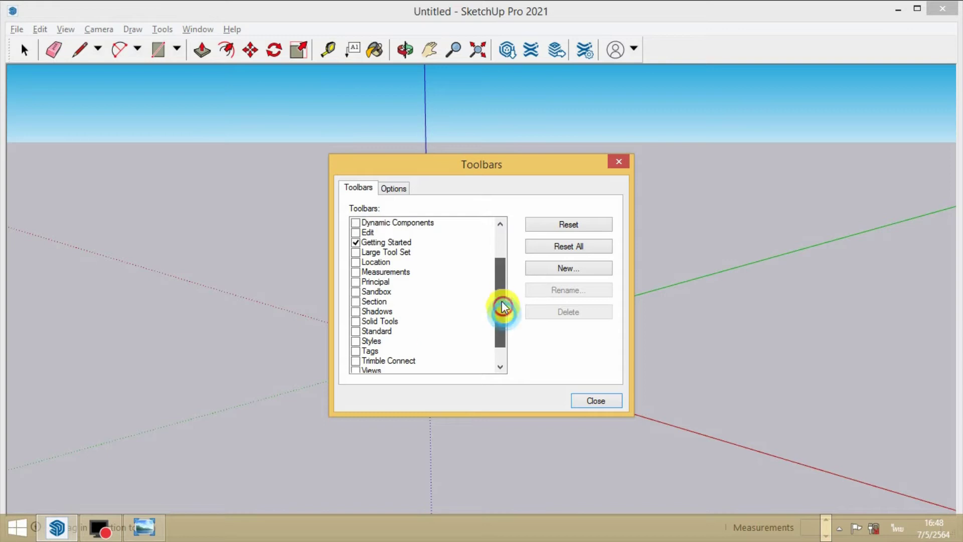
click(356, 253)
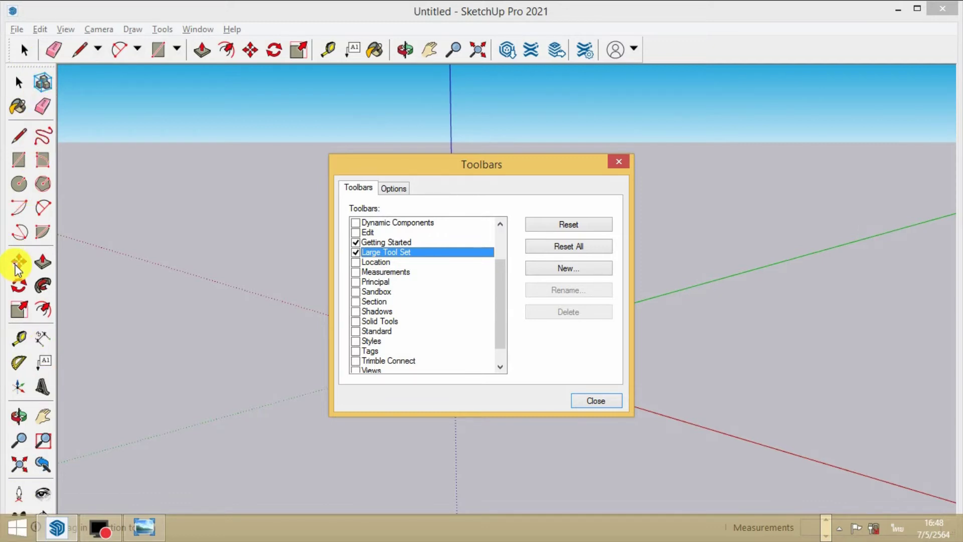
drag(505, 338, 503, 350)
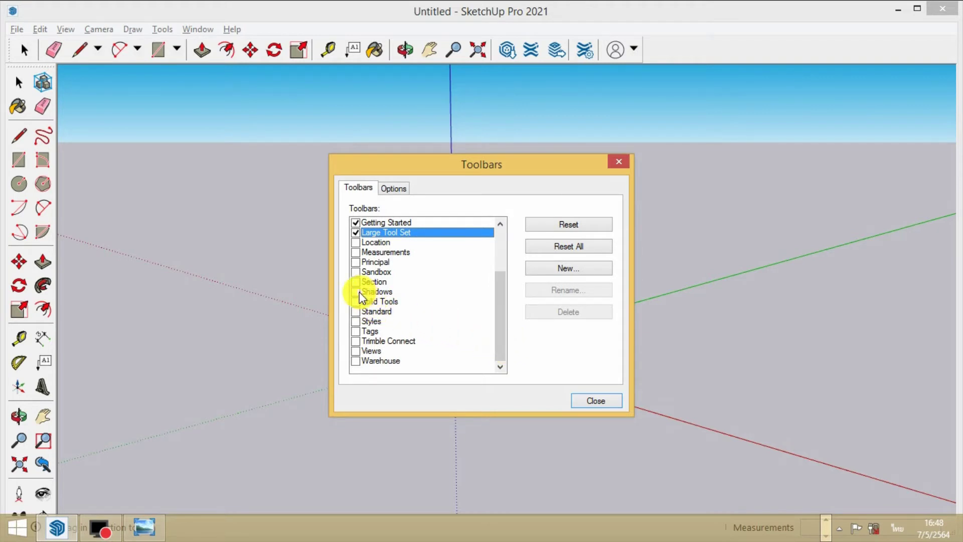
click(357, 316)
drag(500, 303, 503, 290)
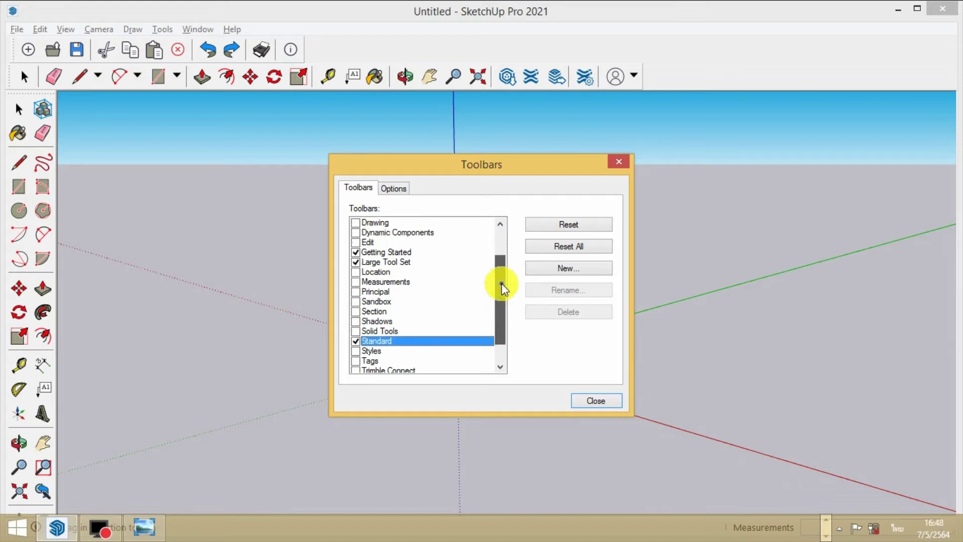
click(356, 253)
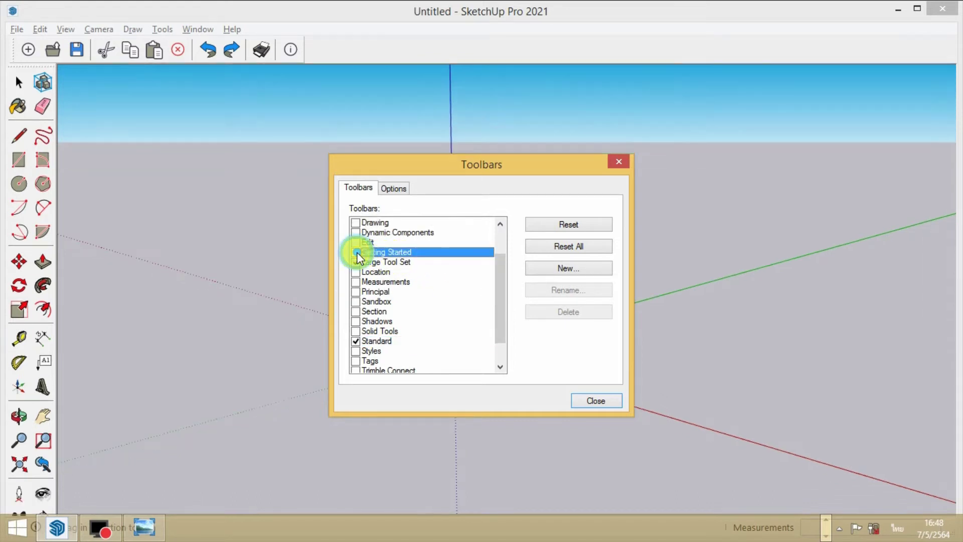
drag(484, 166, 409, 133)
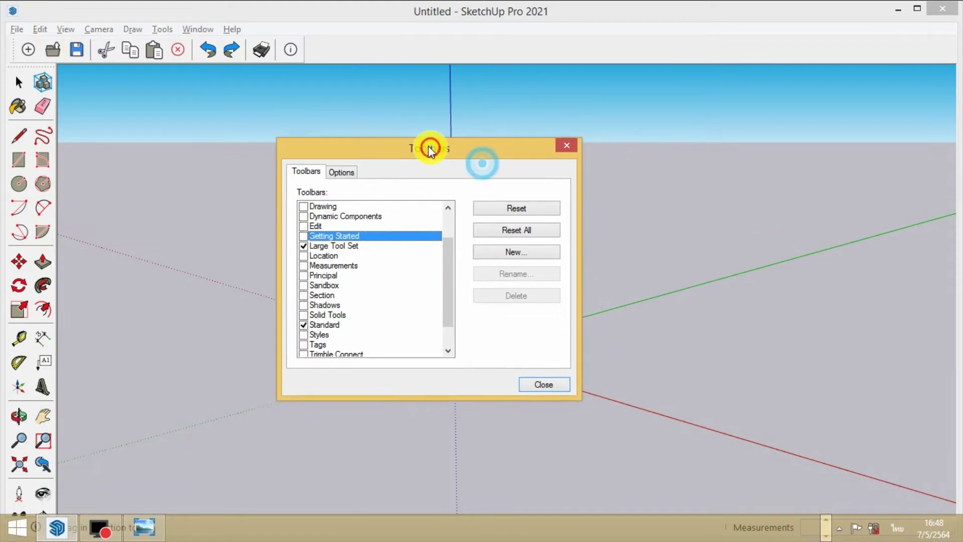
click(534, 369)
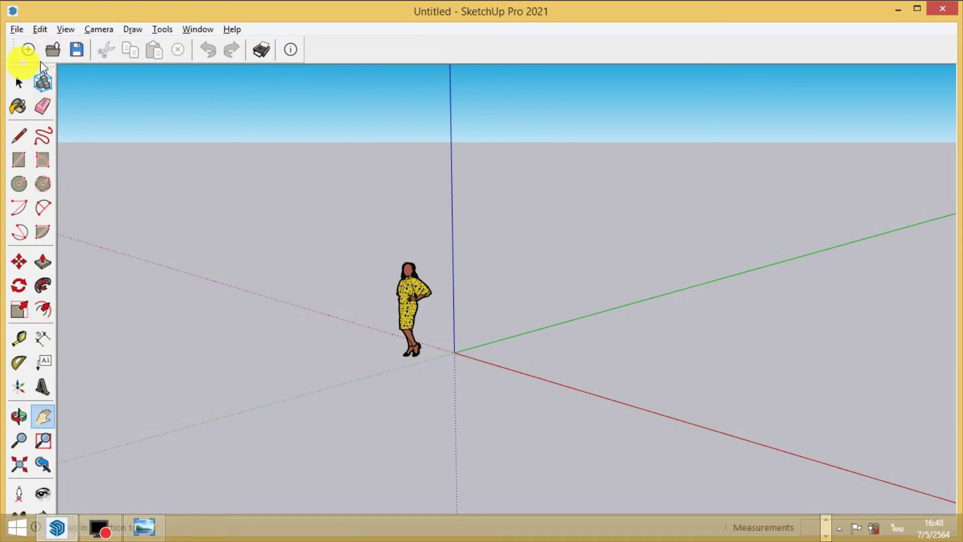
drag(17, 65, 387, 91)
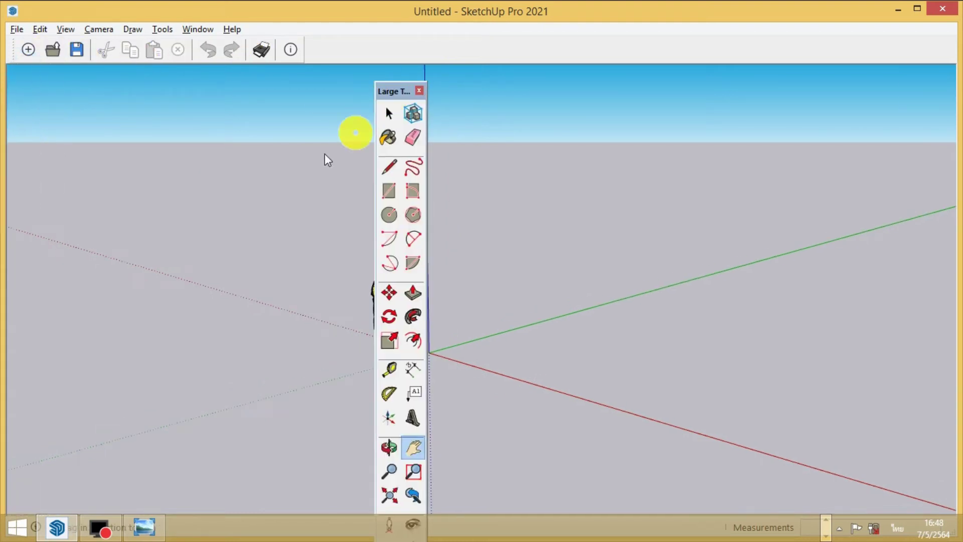
drag(15, 50, 135, 155)
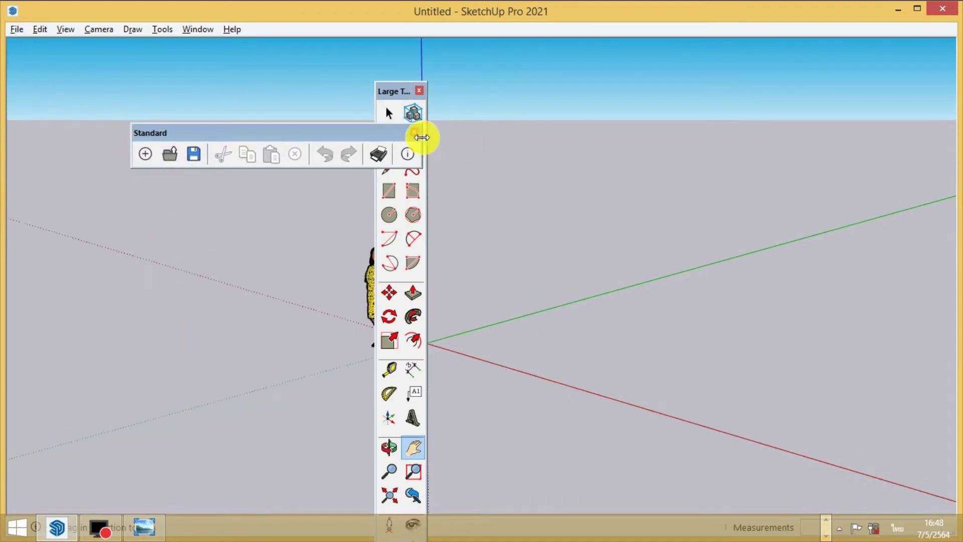
click(416, 132)
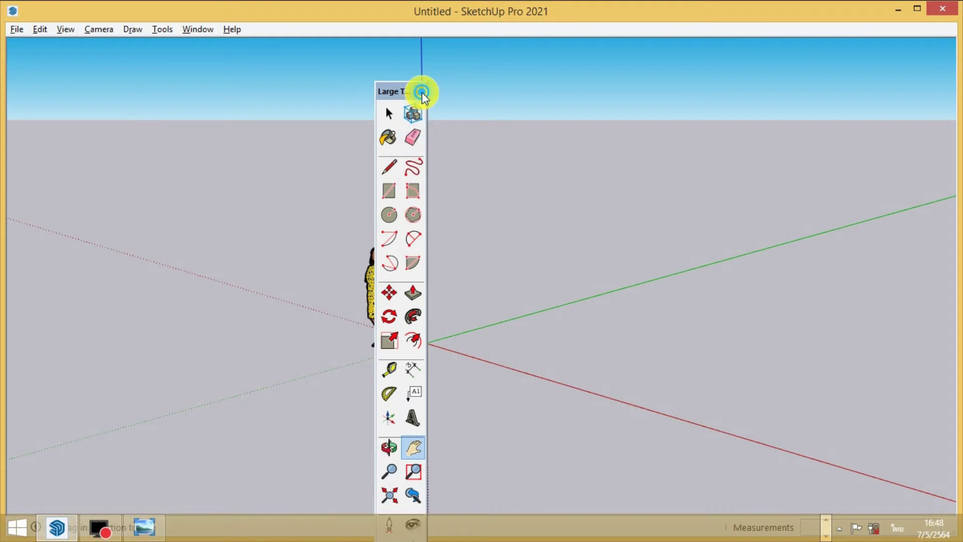
click(419, 91)
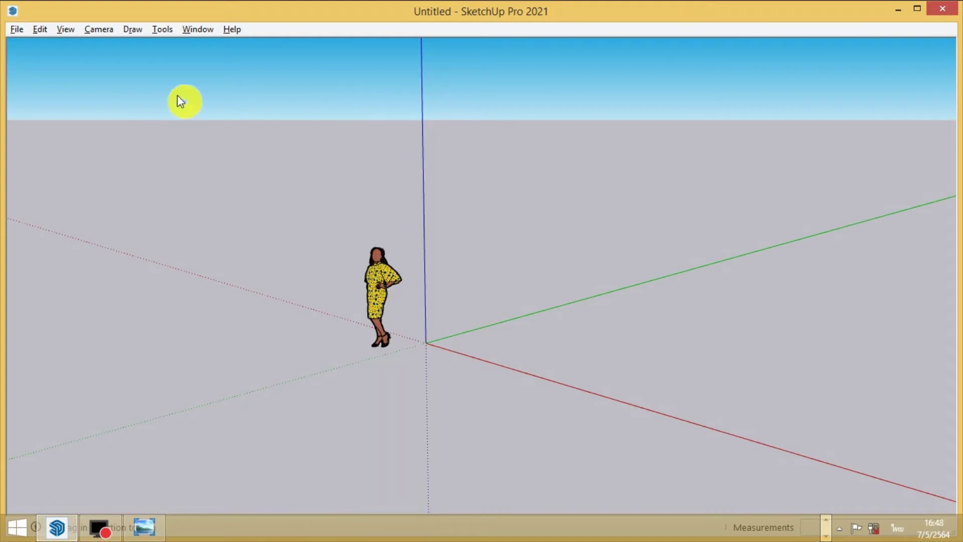
click(66, 30)
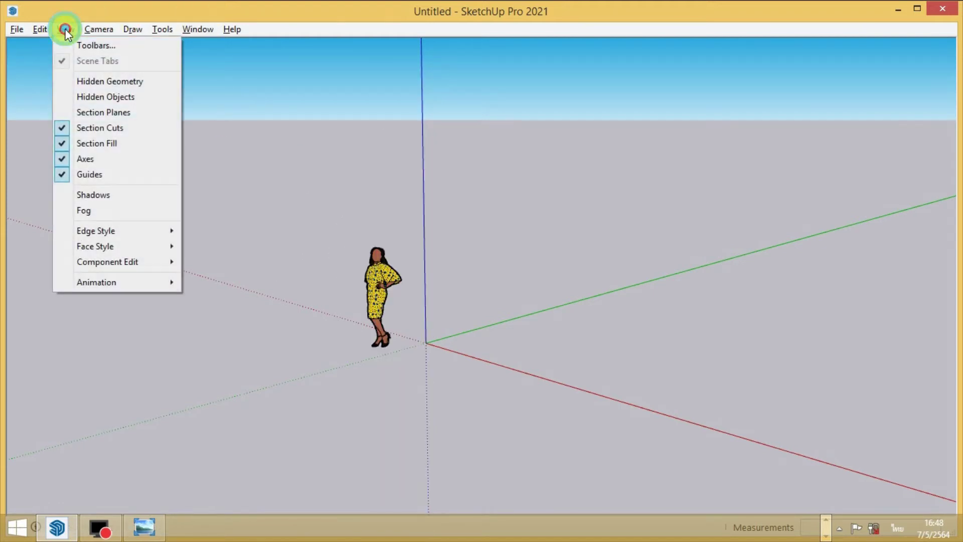
click(122, 46)
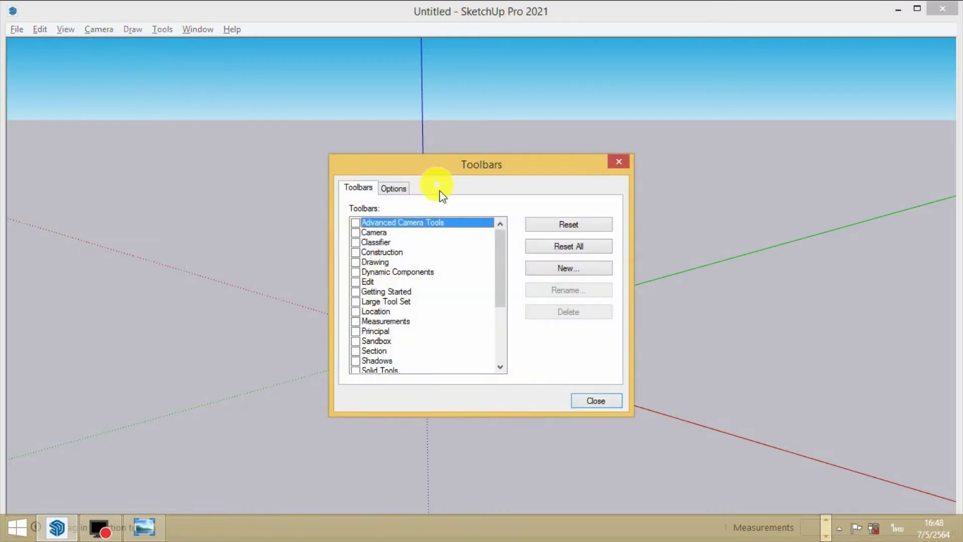
click(357, 300)
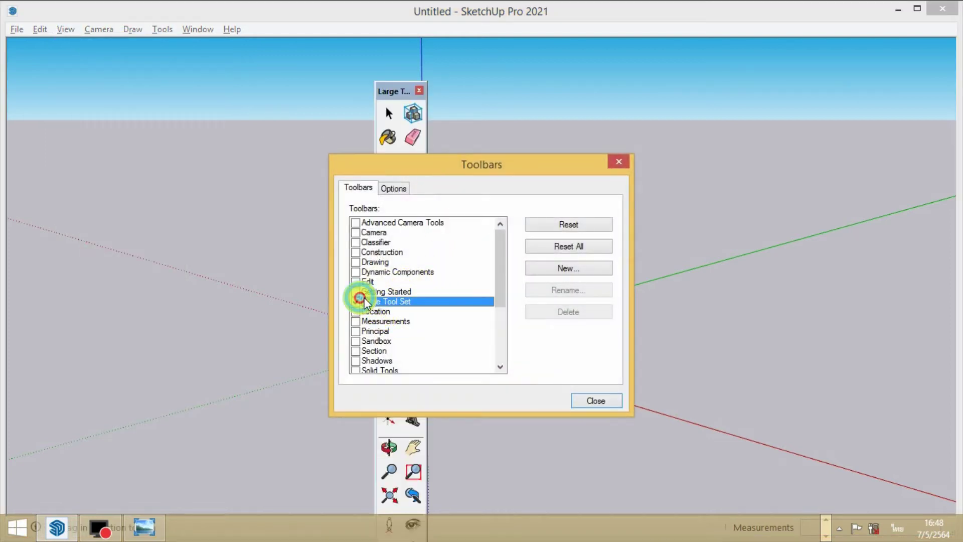
drag(501, 285, 494, 337)
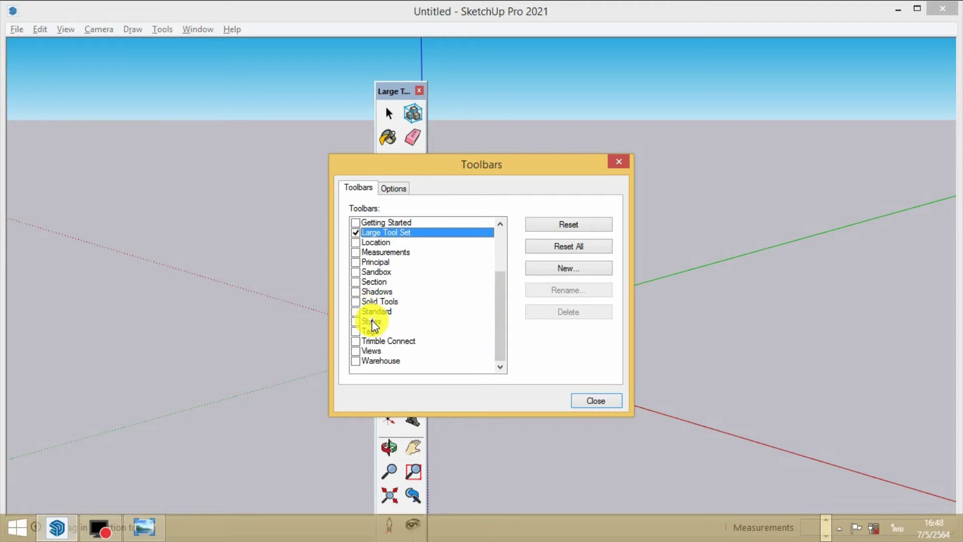
click(356, 311)
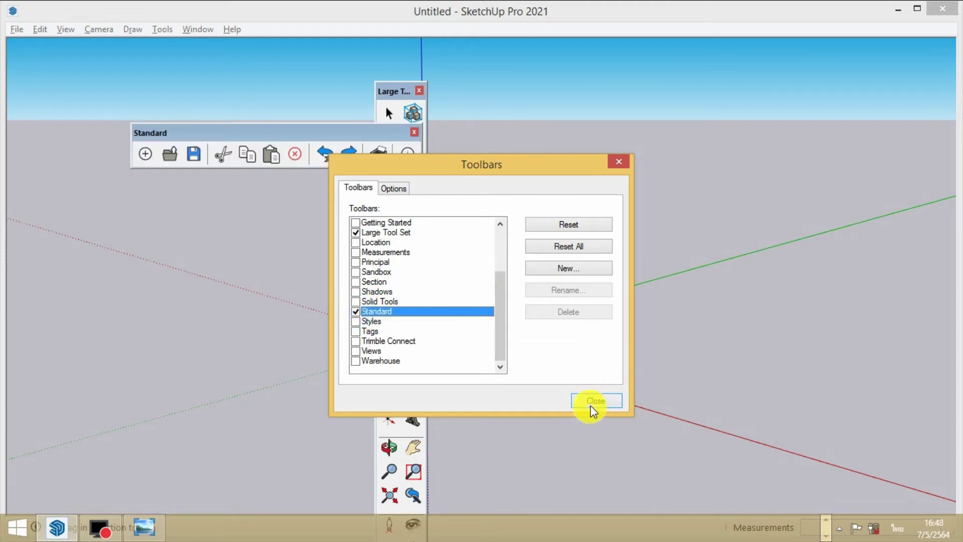
click(592, 399)
drag(234, 134, 619, 131)
drag(390, 92, 325, 108)
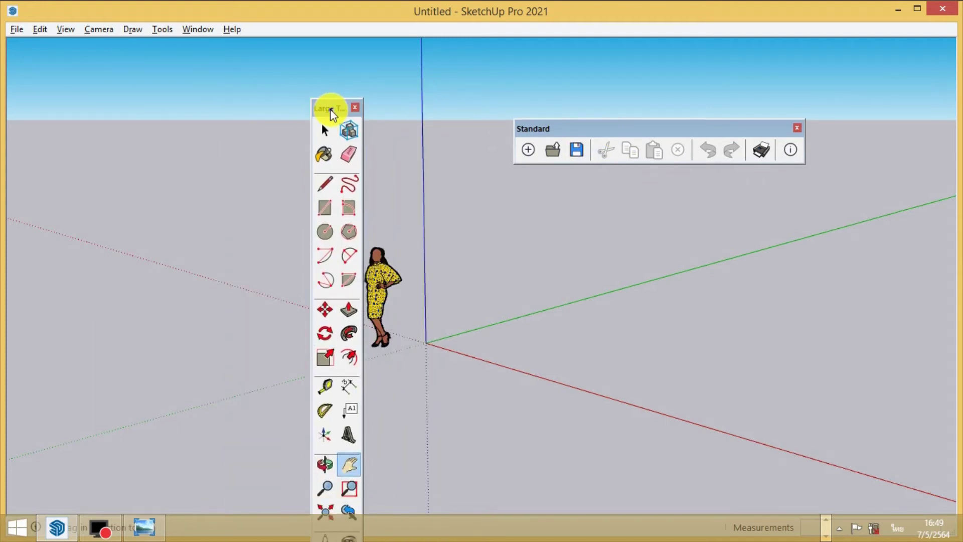
double_click(329, 110)
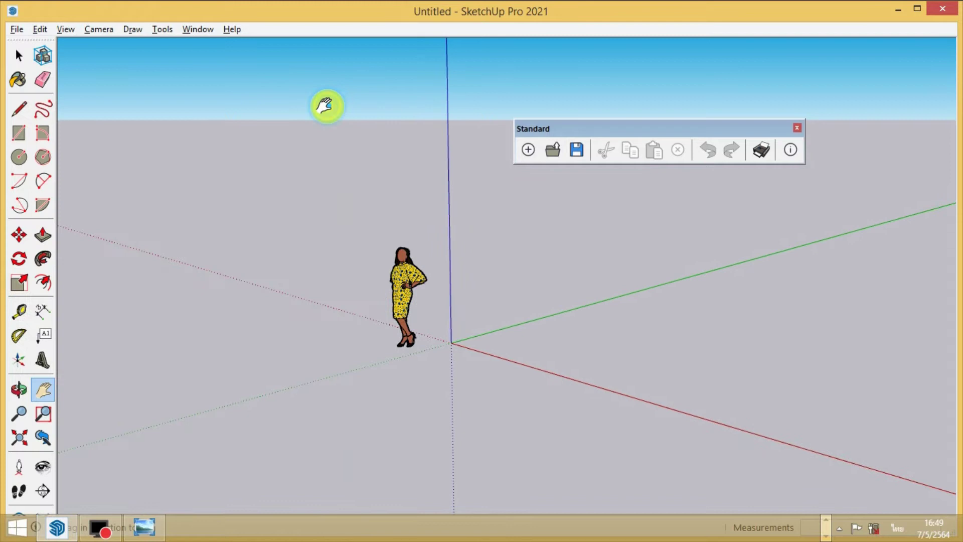
double_click(657, 129)
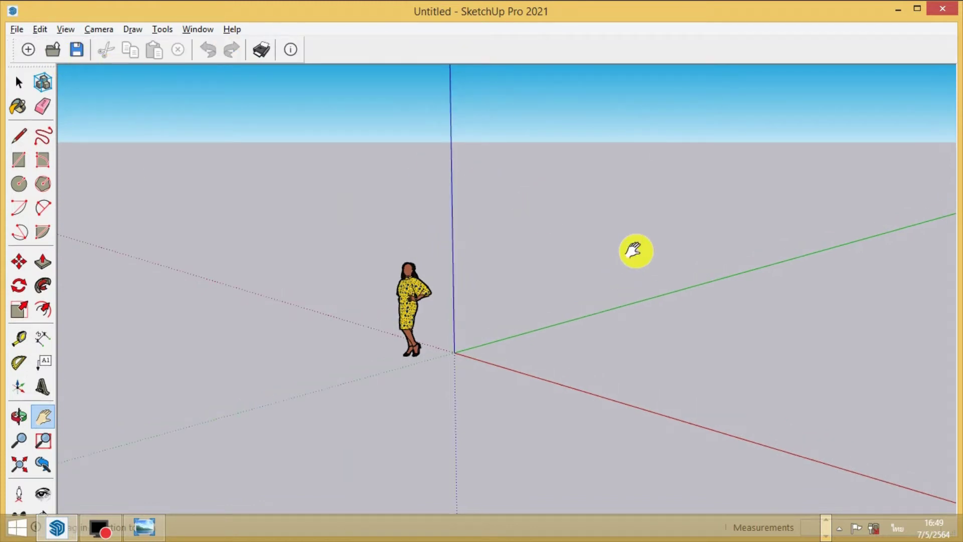
Step: Pan the scene left and draw a flat rectangle on the ground
mouse_move(269, 301)
mouse_down()
mouse_move(177, 299)
mouse_move(294, 265)
mouse_move(237, 264)
mouse_up()
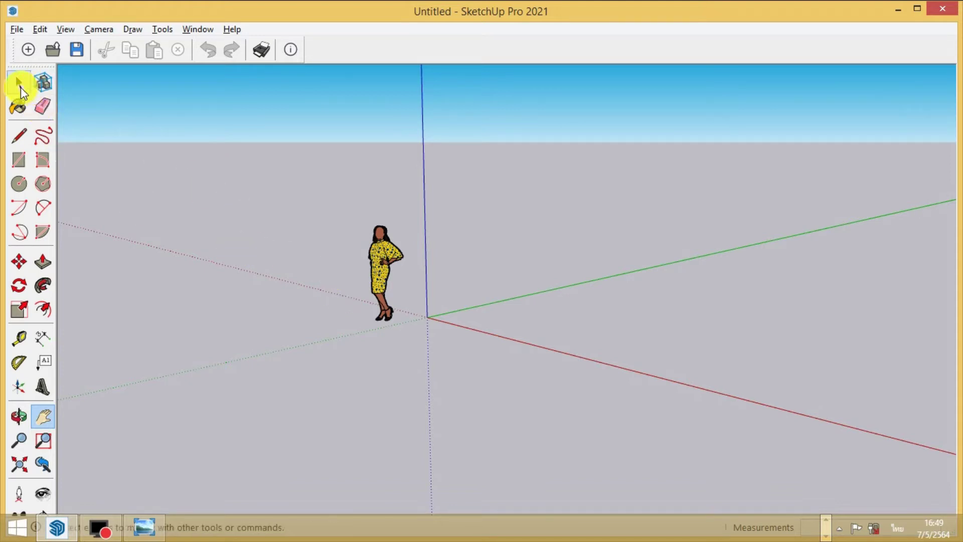
click(20, 86)
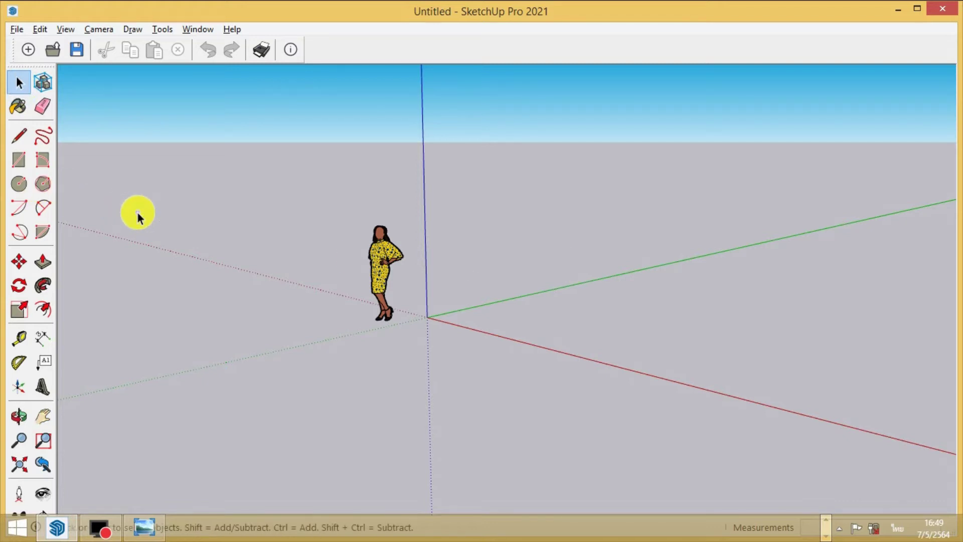
click(22, 163)
click(599, 302)
click(620, 354)
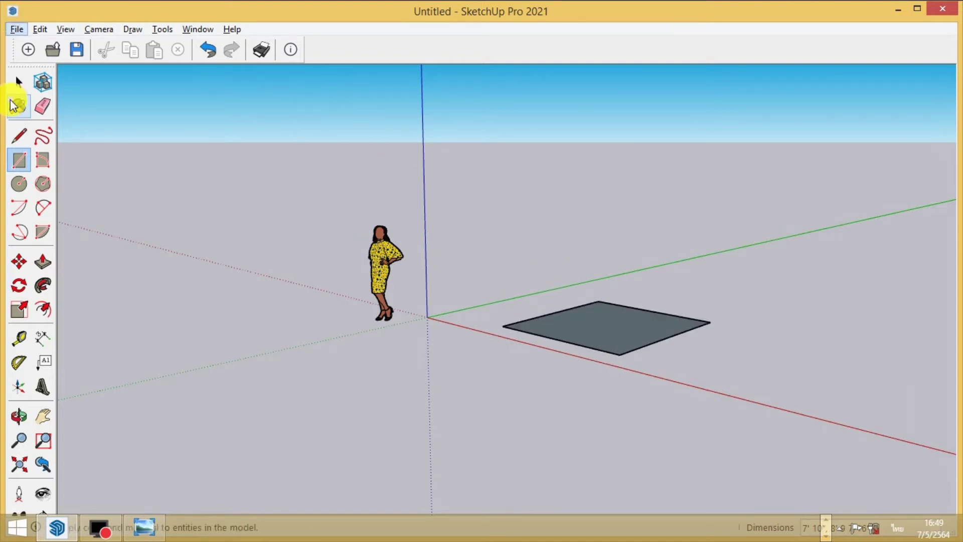
Step: Select the new rectangle face, clear the selection, and select it again
click(19, 82)
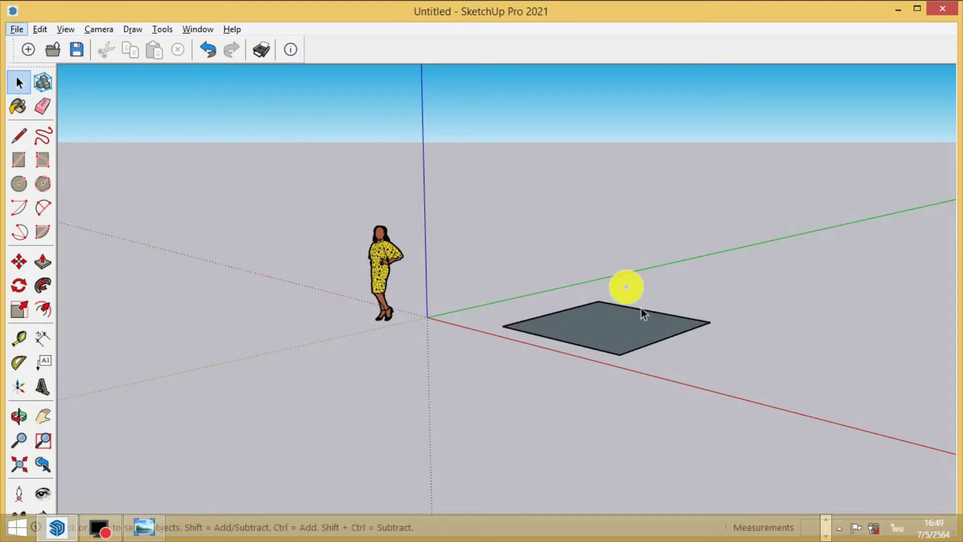
click(622, 329)
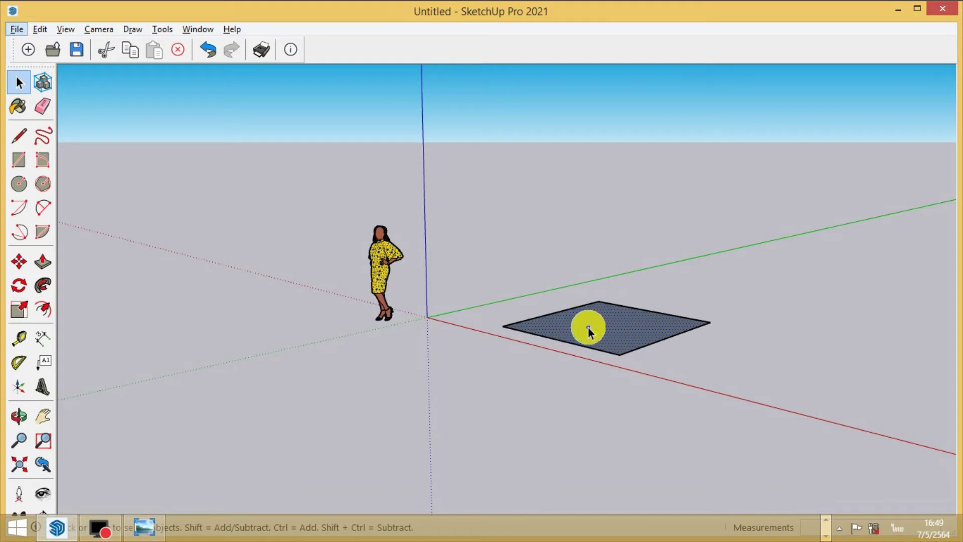
click(786, 372)
click(627, 333)
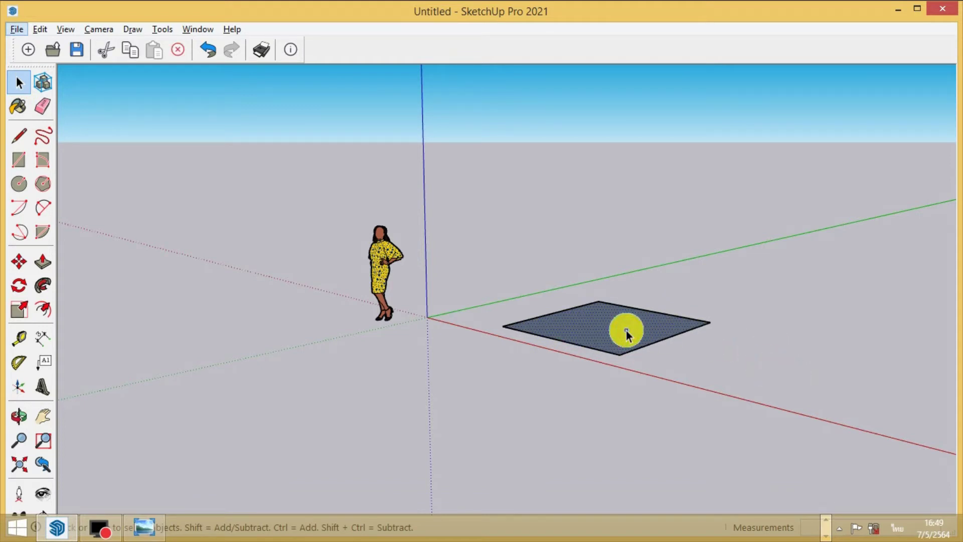
Step: Orbit to a higher view, pan the scene left, and deselect the rectangle
click(19, 416)
drag(338, 244, 286, 370)
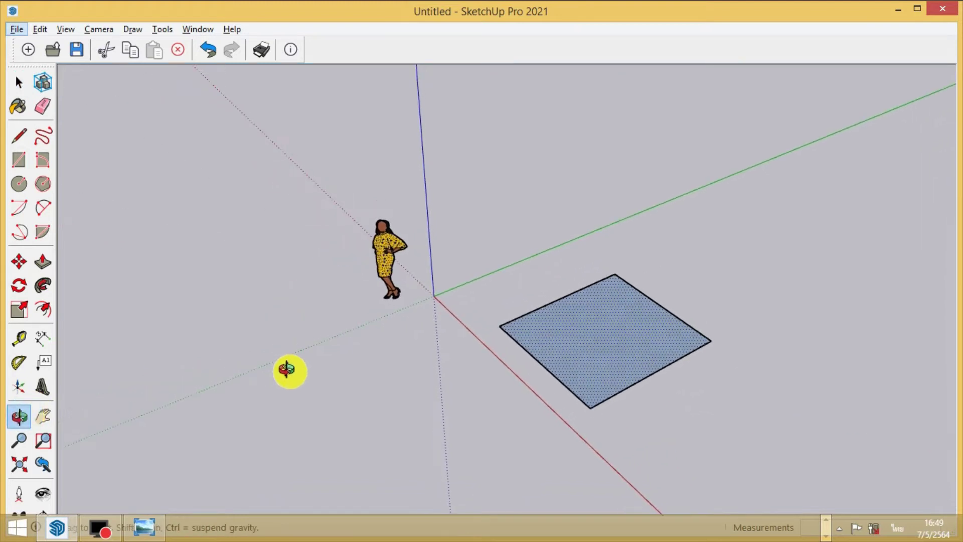
click(43, 416)
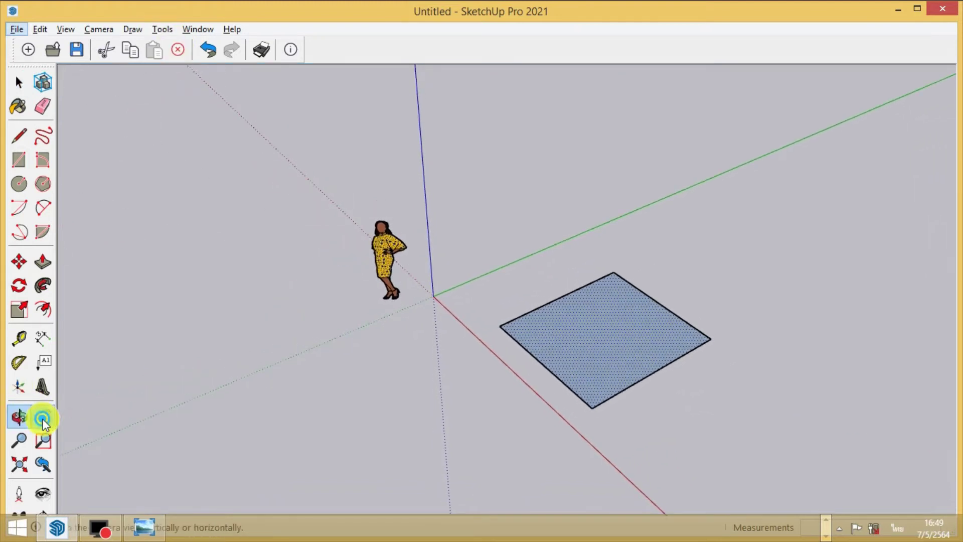
drag(473, 322, 313, 327)
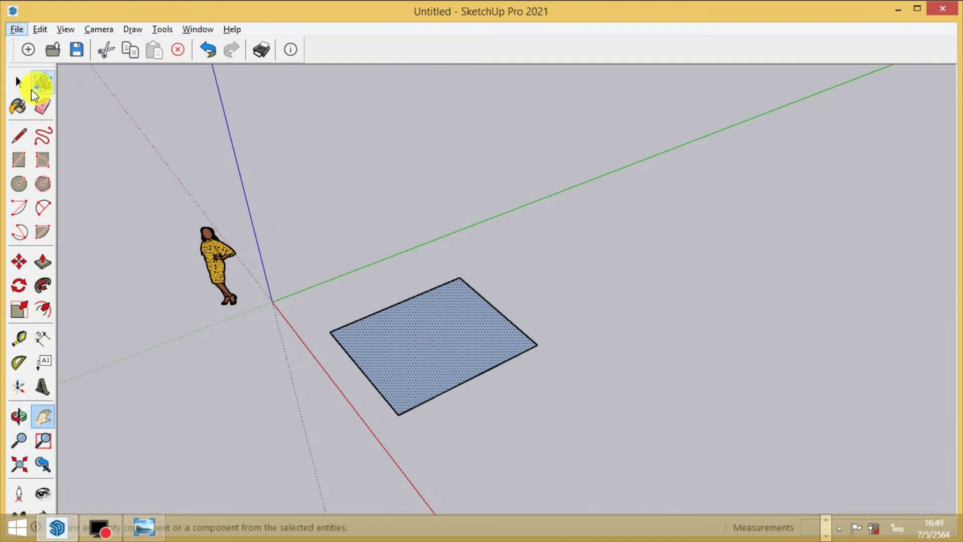
click(19, 81)
click(600, 246)
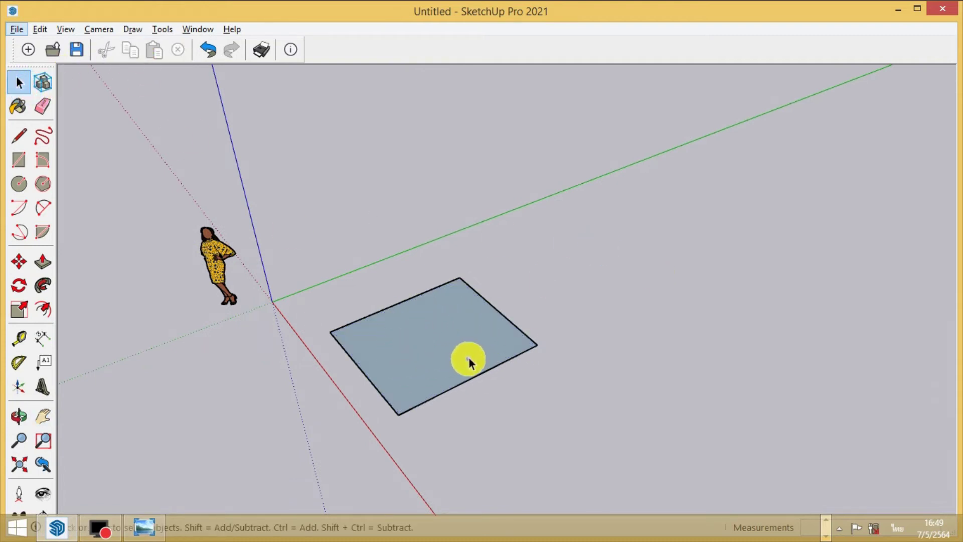
Step: Select the rectangle face, then double-click it to include its four bounding edges
click(420, 339)
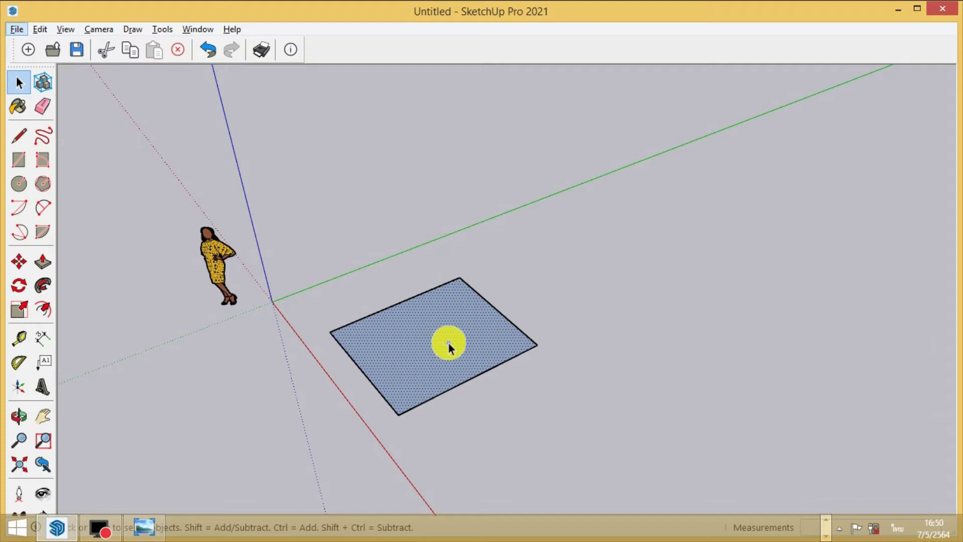
double_click(430, 339)
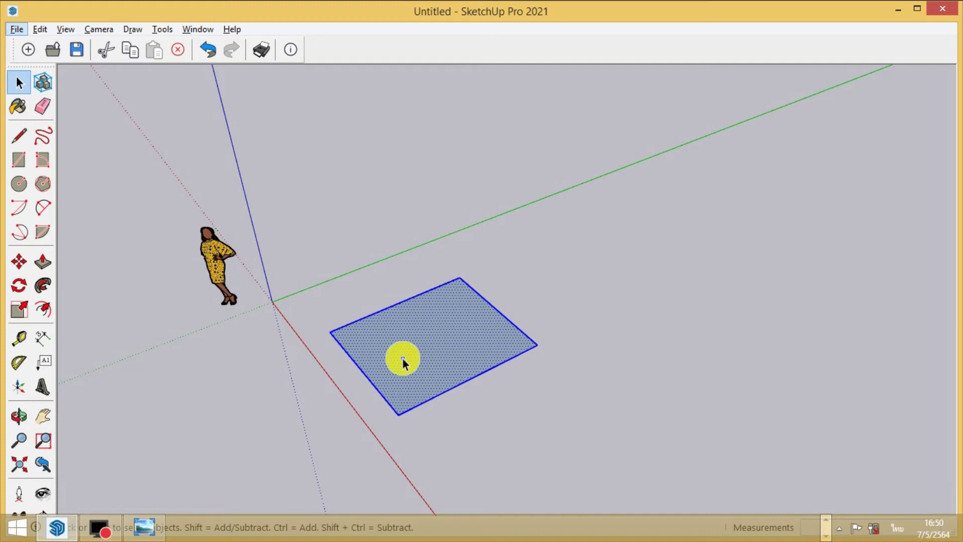
Step: Erase the old rectangle's face and all its edges with the Eraser
click(42, 107)
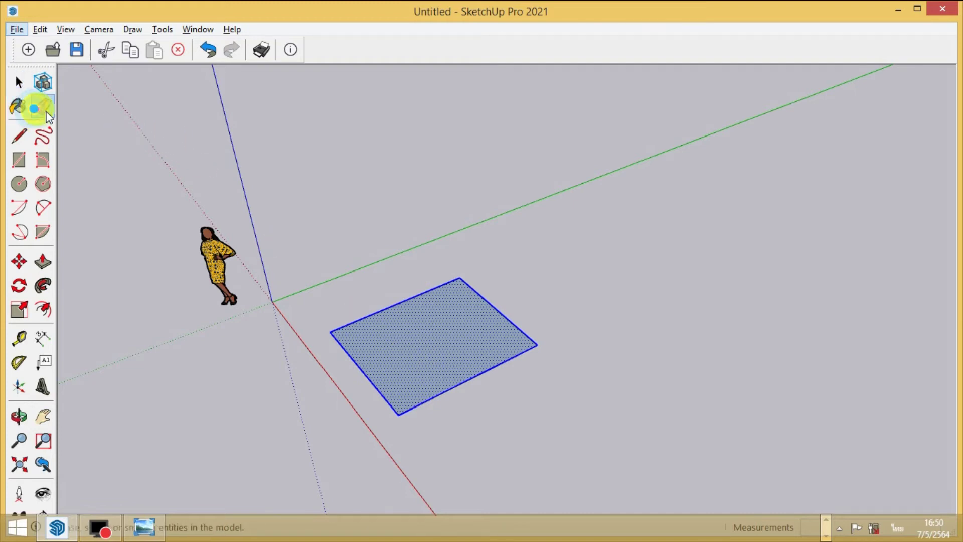
drag(373, 367, 362, 369)
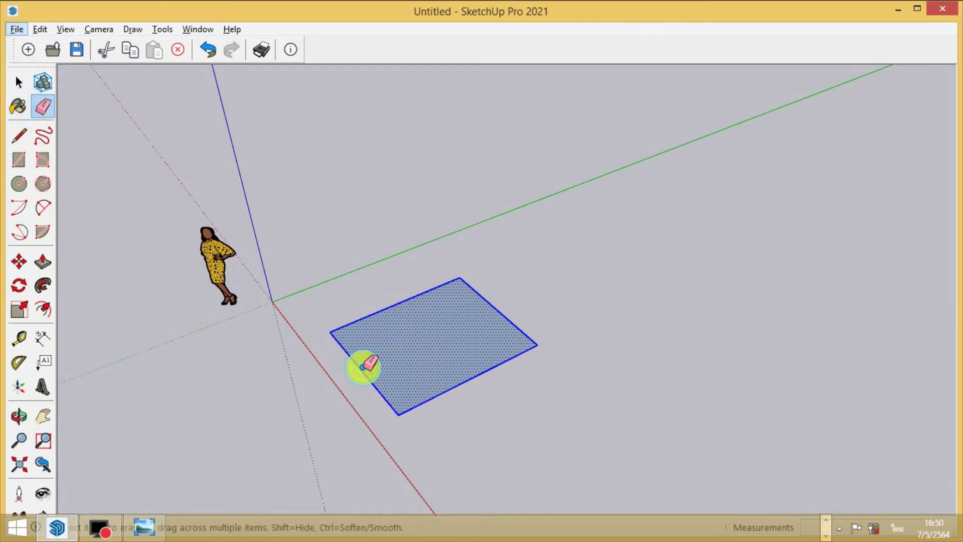
click(363, 368)
click(362, 319)
click(482, 303)
click(528, 334)
click(523, 357)
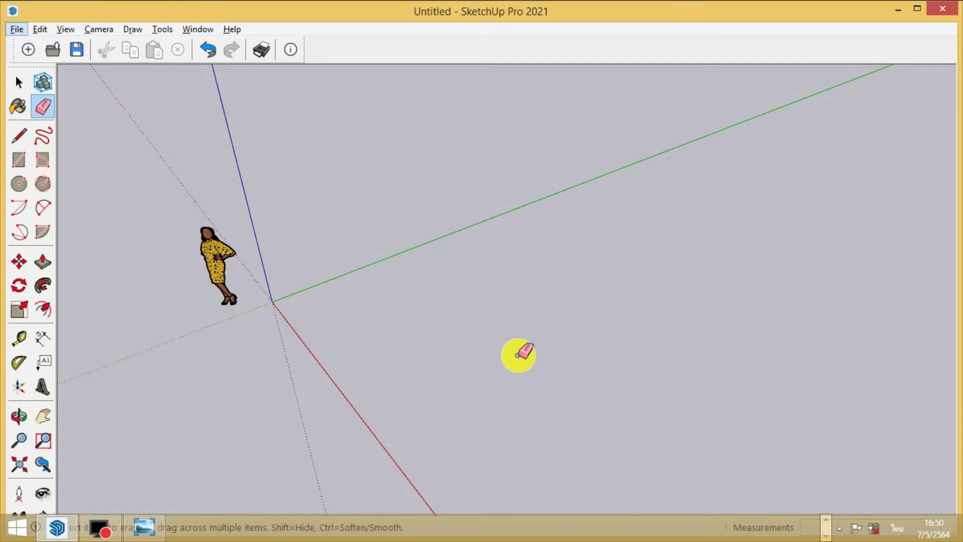
Step: Draw a new rectangle on the ground and a circle beside it
click(19, 160)
click(391, 290)
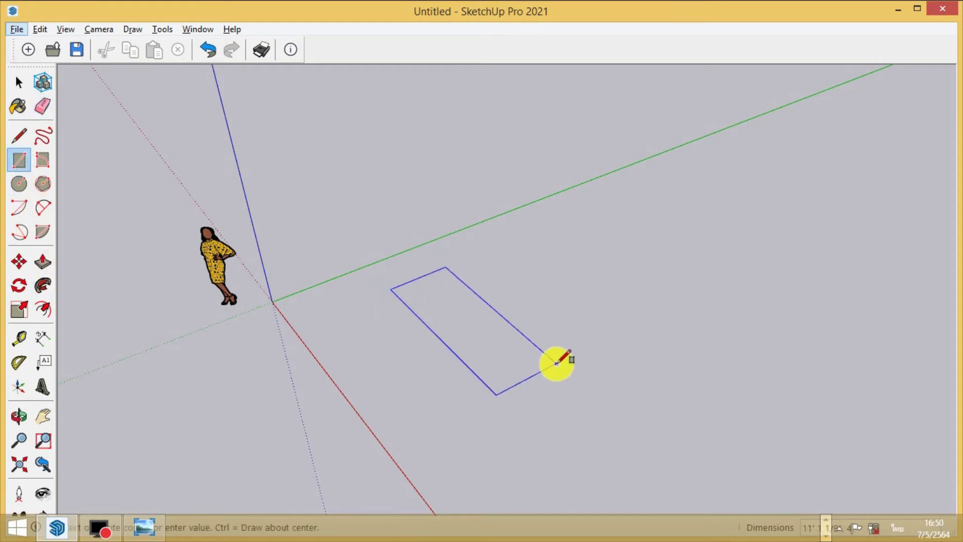
click(598, 321)
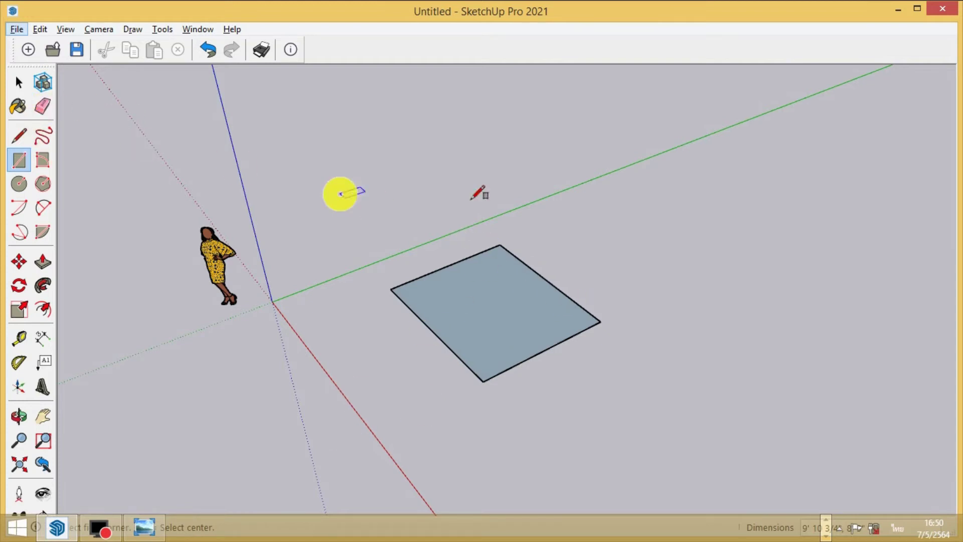
click(18, 184)
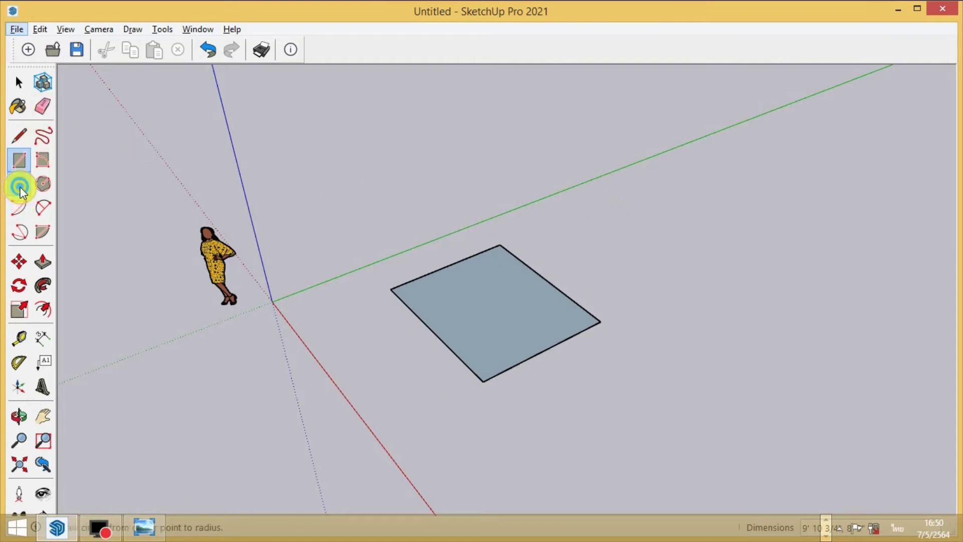
click(610, 241)
click(670, 285)
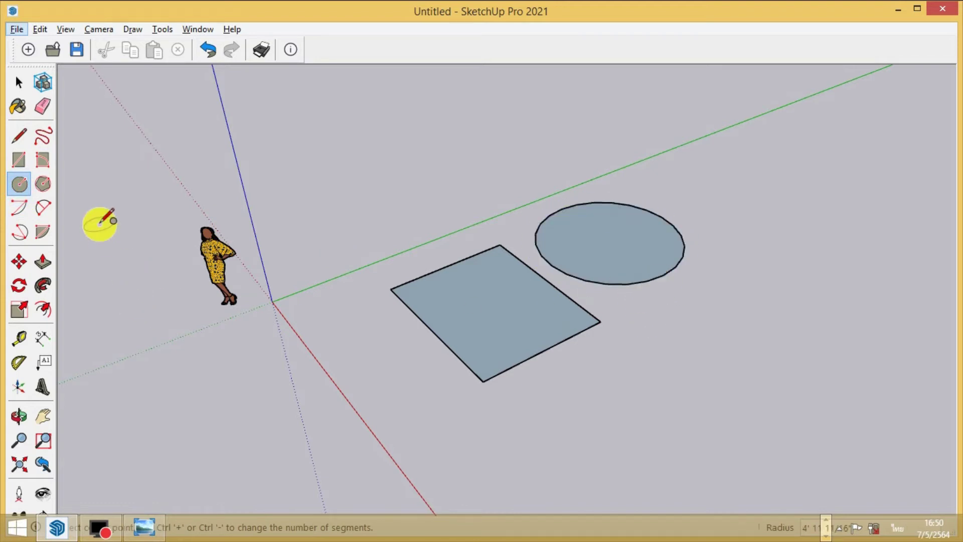
Step: Draw a six-sided polygon to the right of the rectangle
click(42, 184)
click(650, 361)
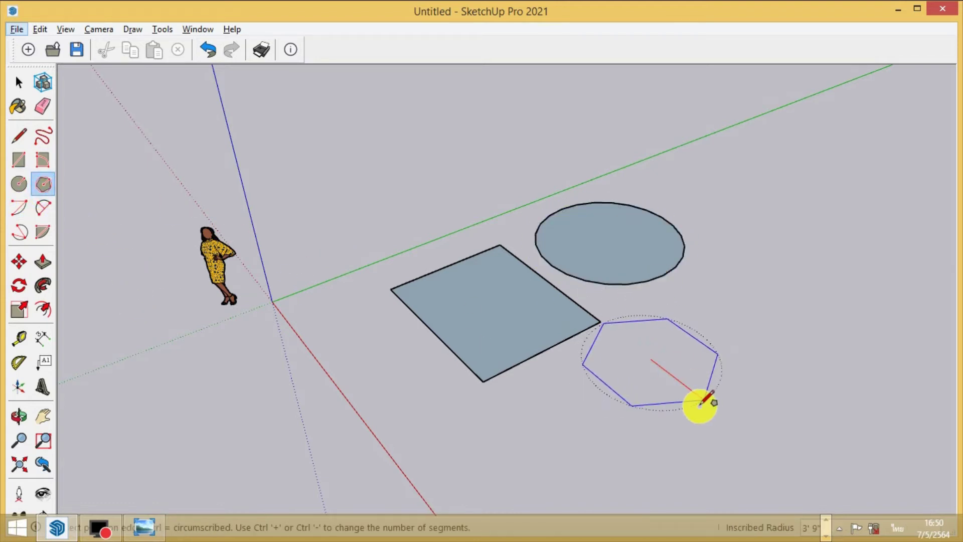
click(702, 404)
Step: Select the rectangle with its edges, then the circle face with its edge
click(18, 82)
click(507, 310)
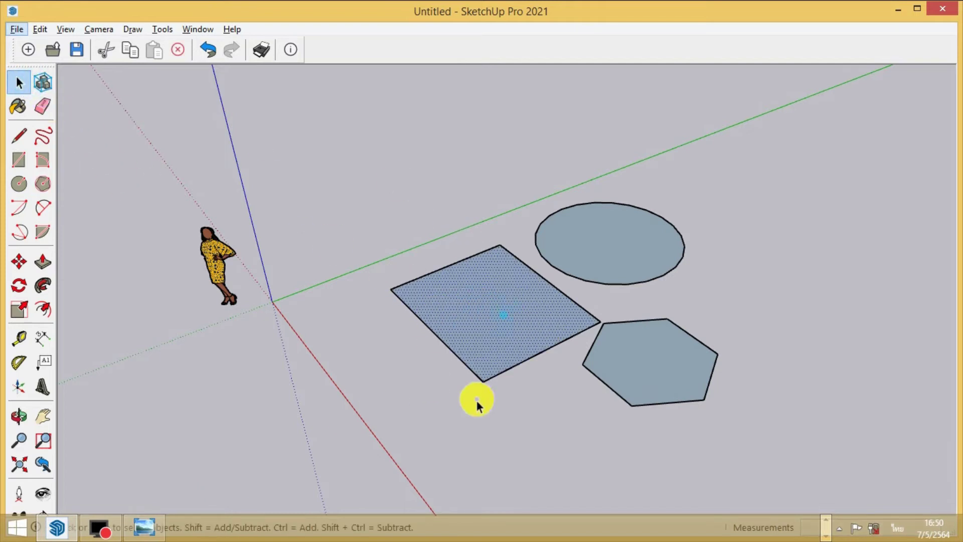
click(603, 253)
click(481, 333)
double_click(501, 327)
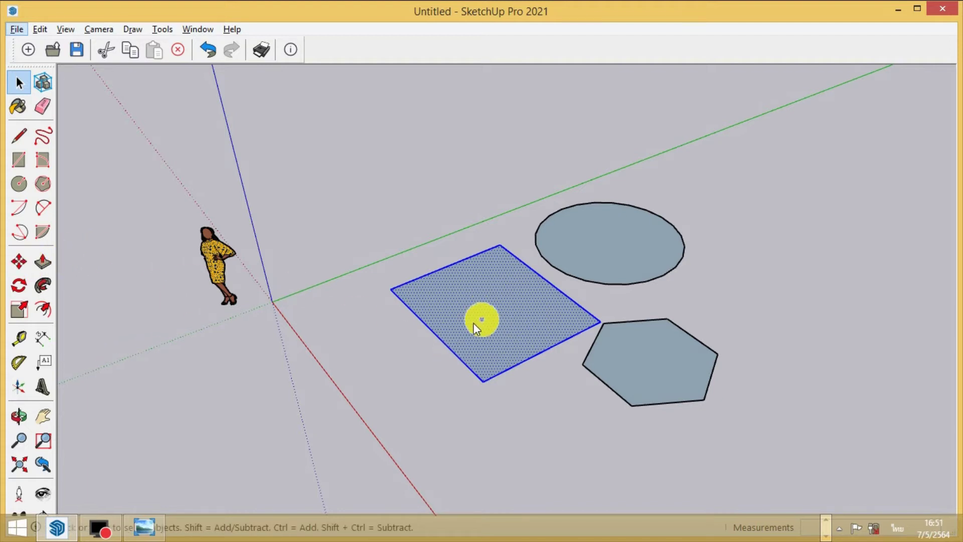
click(586, 254)
double_click(601, 237)
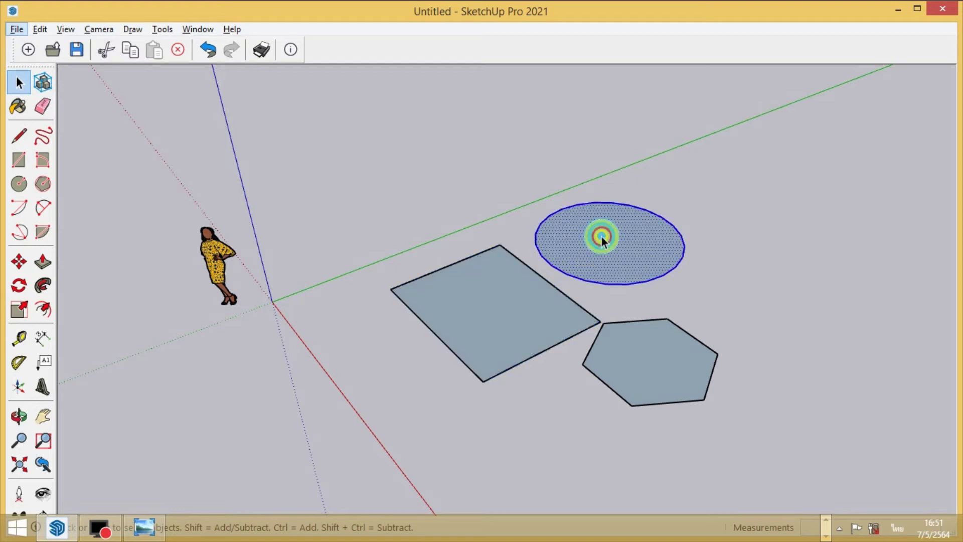
double_click(619, 244)
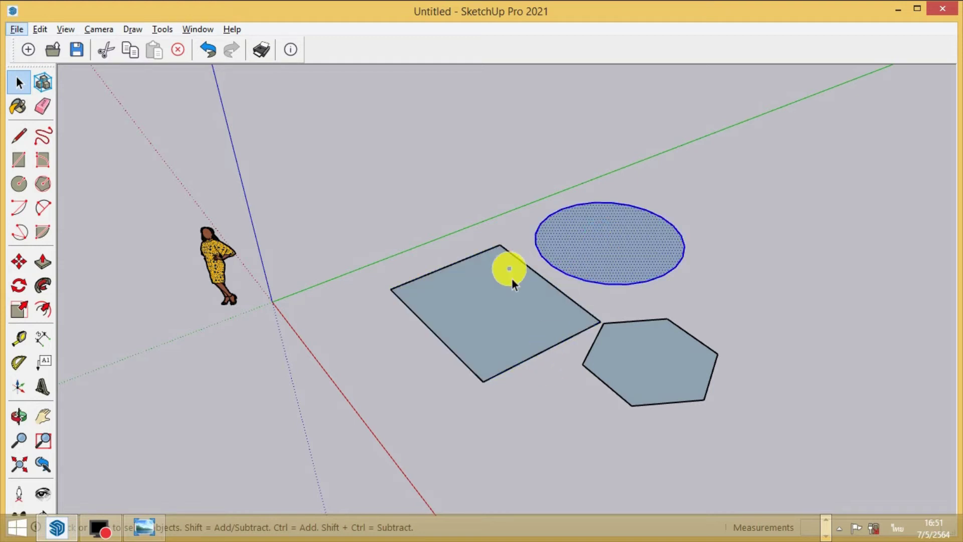
Step: Move the circle to sit behind the rectangle near the figure
click(24, 260)
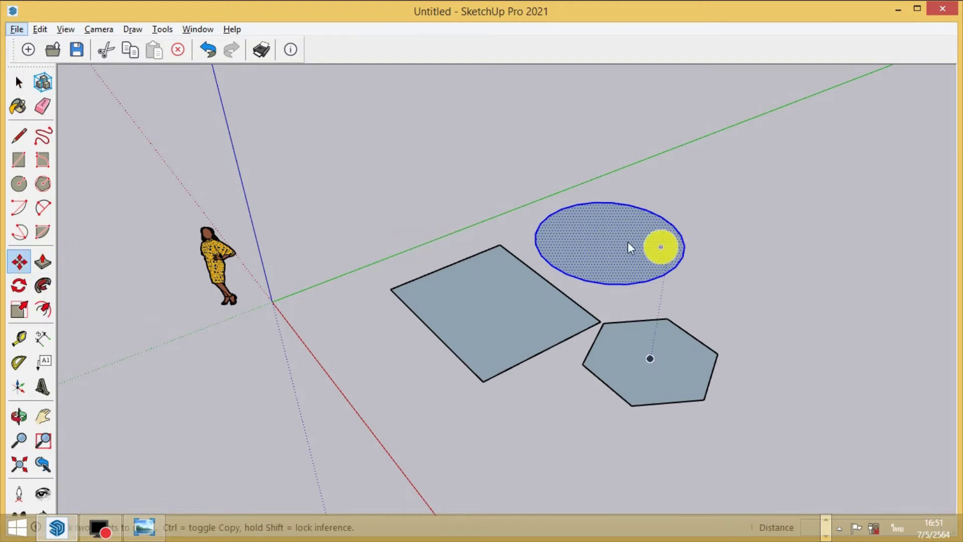
click(613, 241)
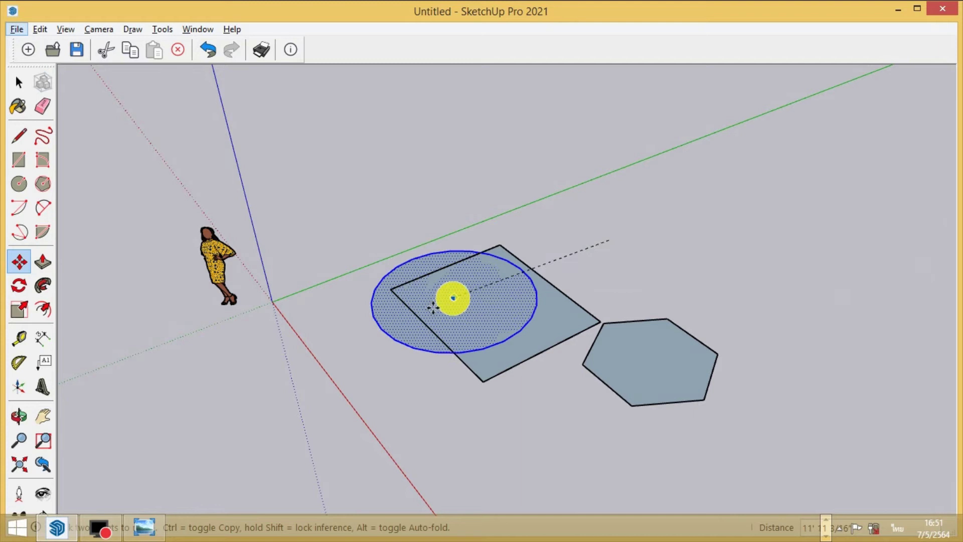
click(298, 383)
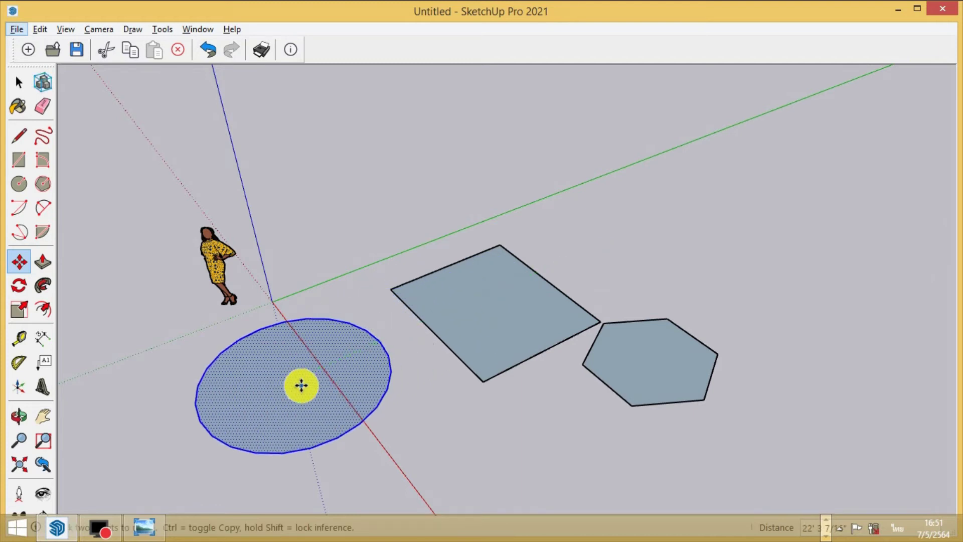
click(320, 375)
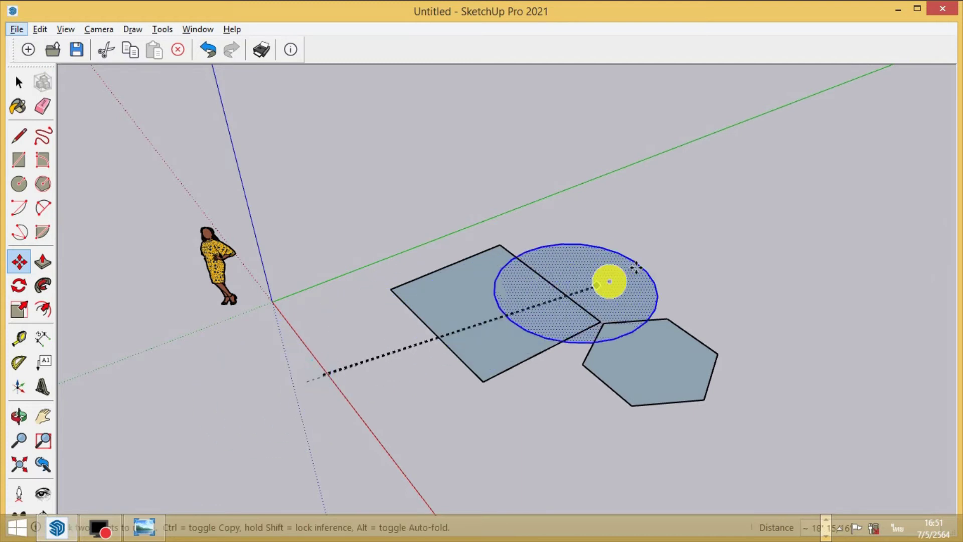
click(672, 253)
click(377, 194)
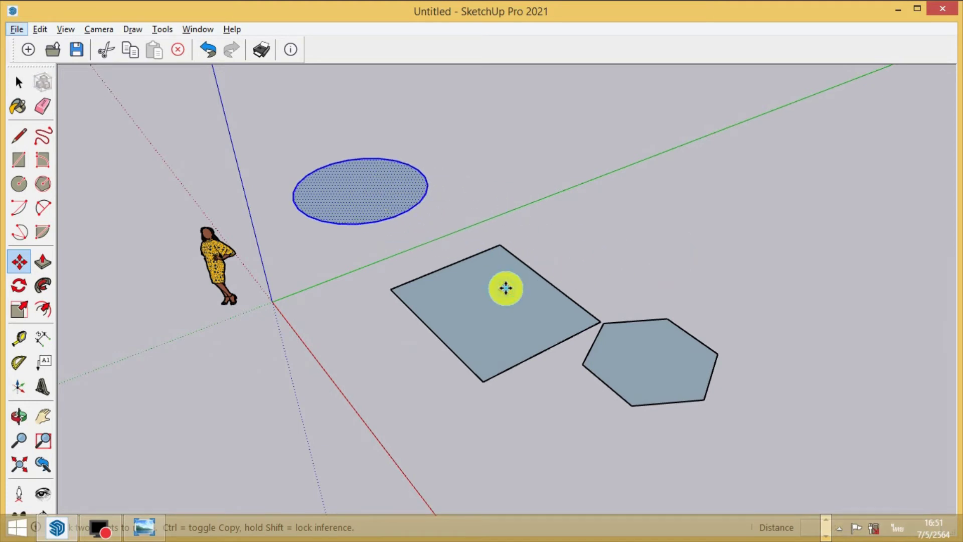
click(507, 290)
click(546, 324)
Step: Shift the rectangle to the left and move the hexagon farther back
click(19, 81)
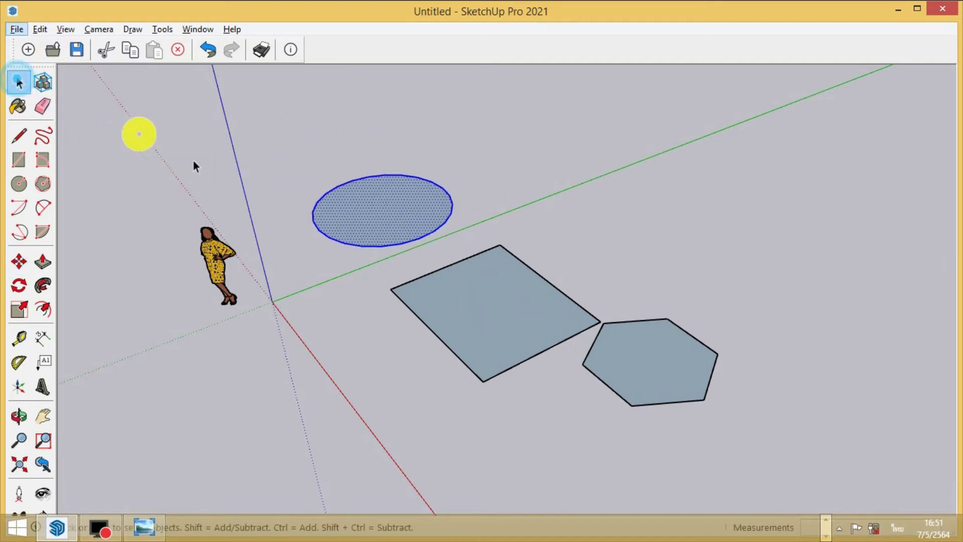
click(501, 310)
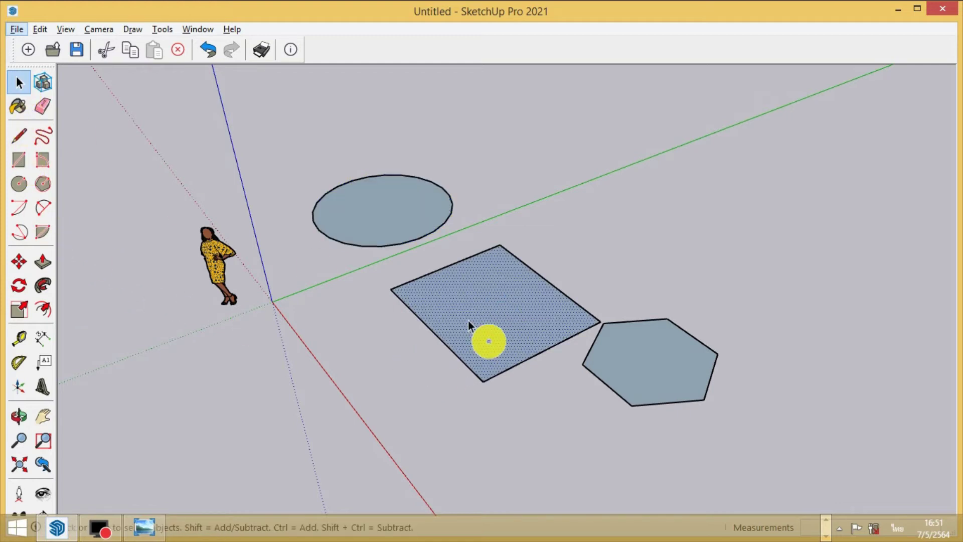
click(19, 262)
mouse_move(521, 314)
mouse_down()
mouse_move(666, 237)
mouse_move(443, 339)
mouse_up()
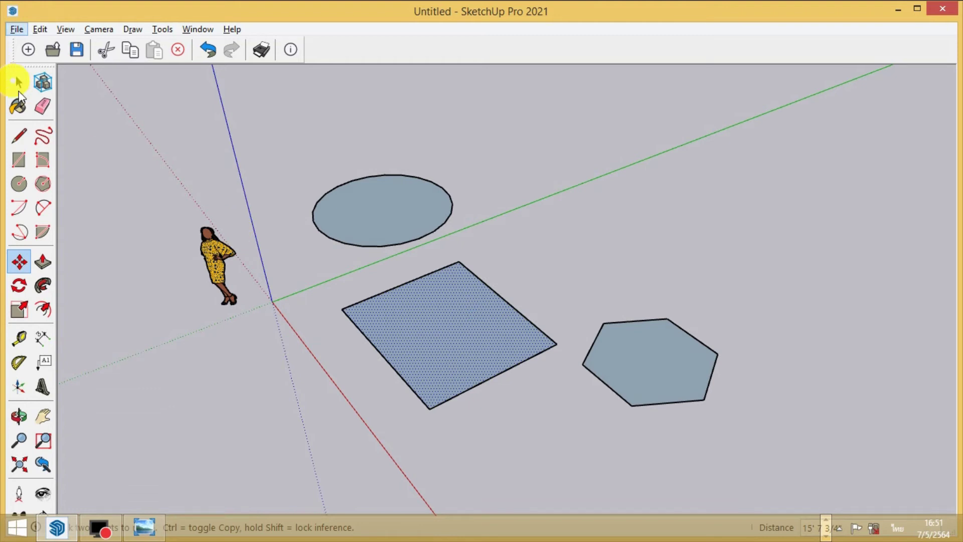
click(19, 82)
click(687, 367)
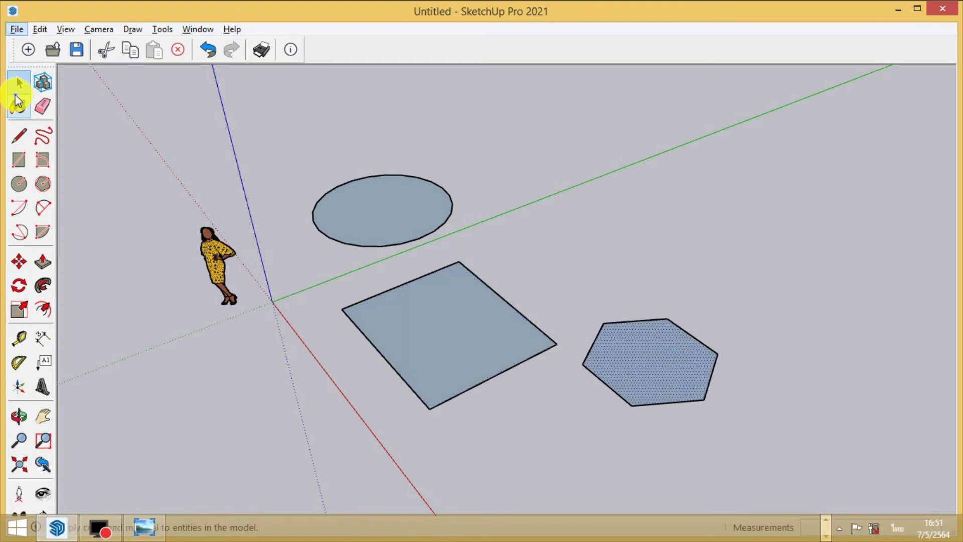
click(19, 262)
mouse_move(693, 365)
mouse_down()
mouse_move(687, 396)
mouse_move(651, 263)
mouse_up()
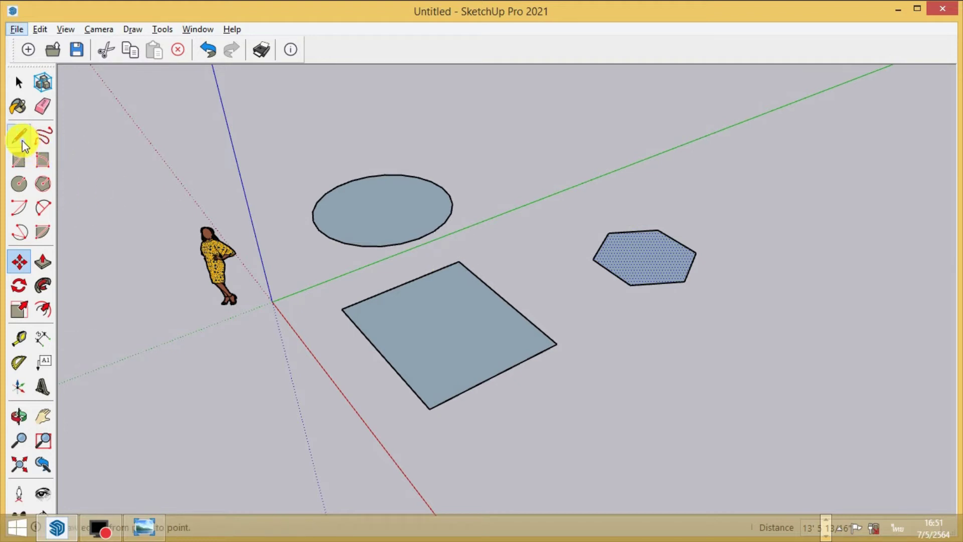
Step: Draw a closed four-sided diamond face right of the rectangle with the Line tool
click(22, 140)
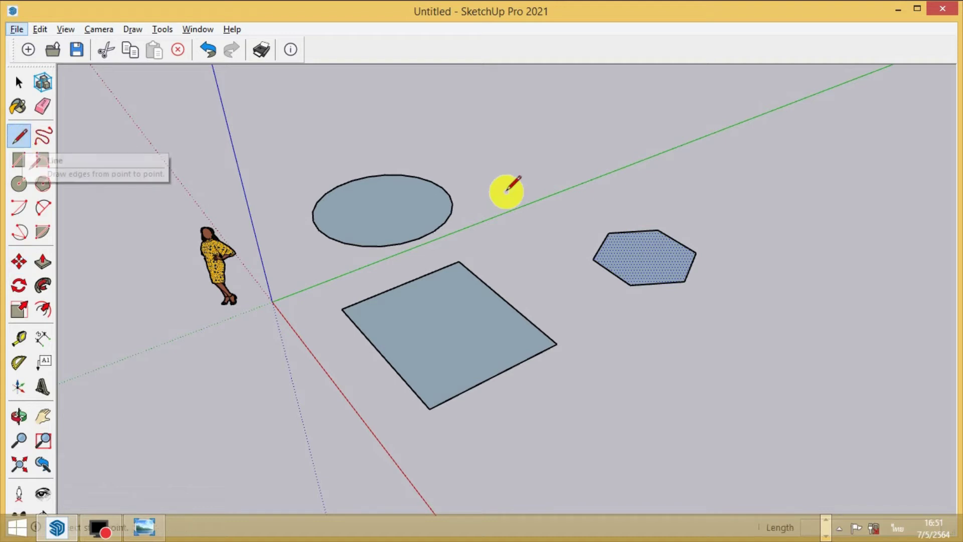
click(593, 338)
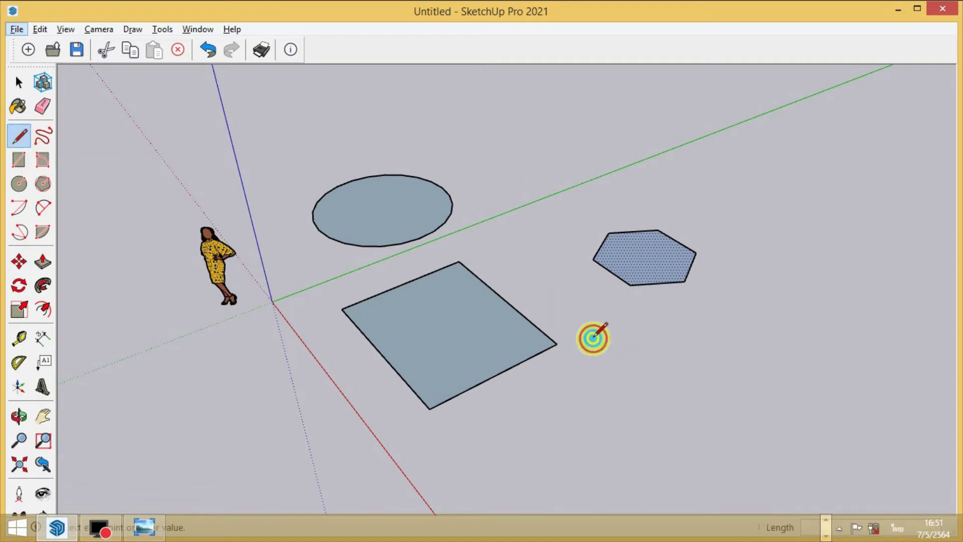
click(648, 381)
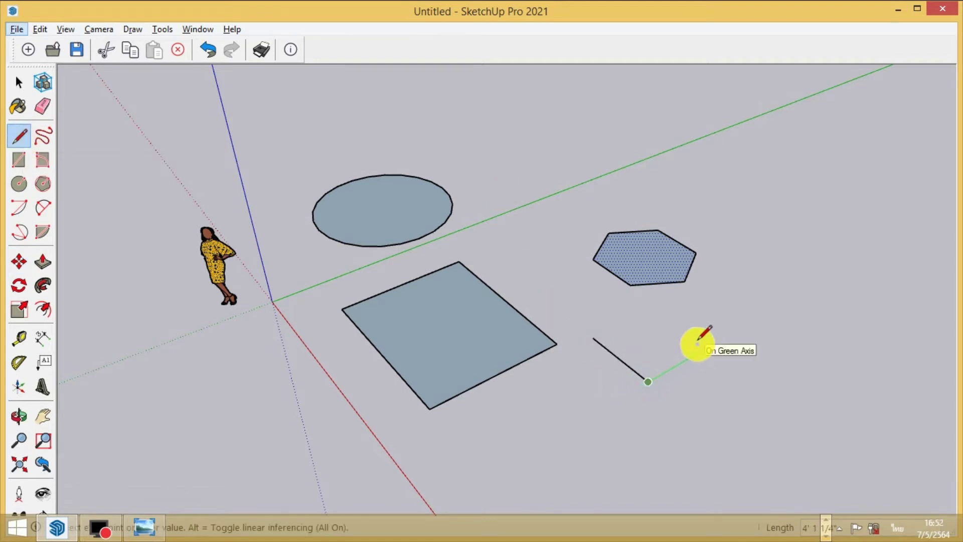
click(705, 348)
click(657, 316)
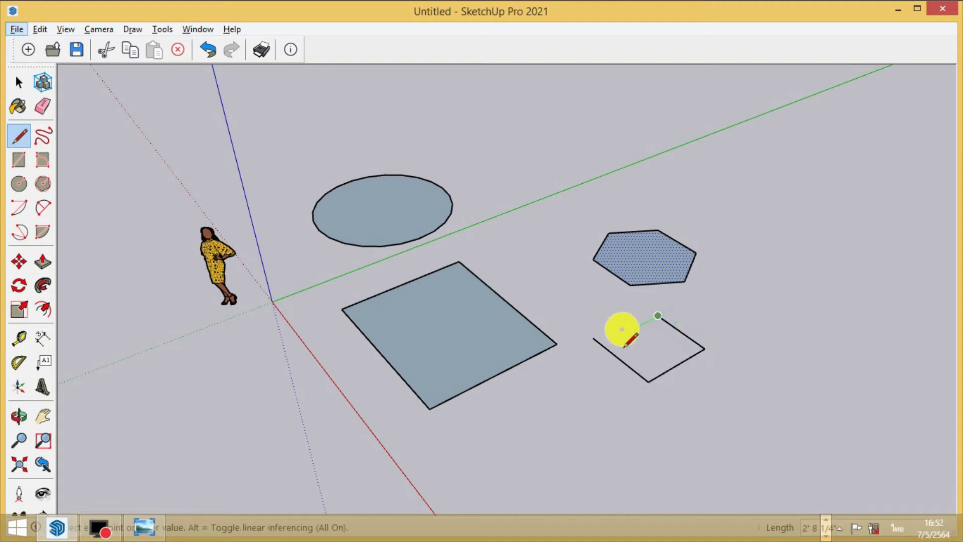
click(593, 338)
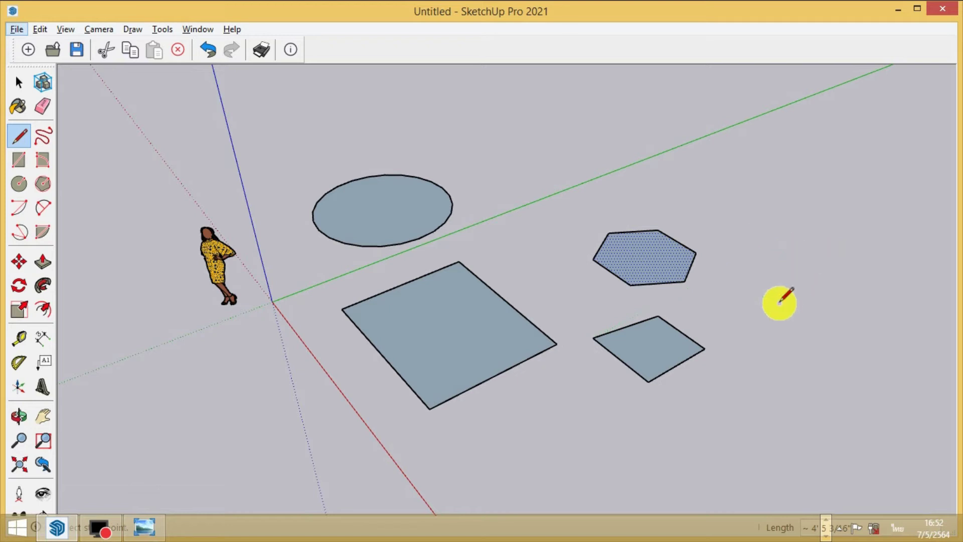
Step: Draw a closed triangle beside the diamond and a line splitting a strip off the rectangle
click(762, 282)
click(709, 311)
click(759, 345)
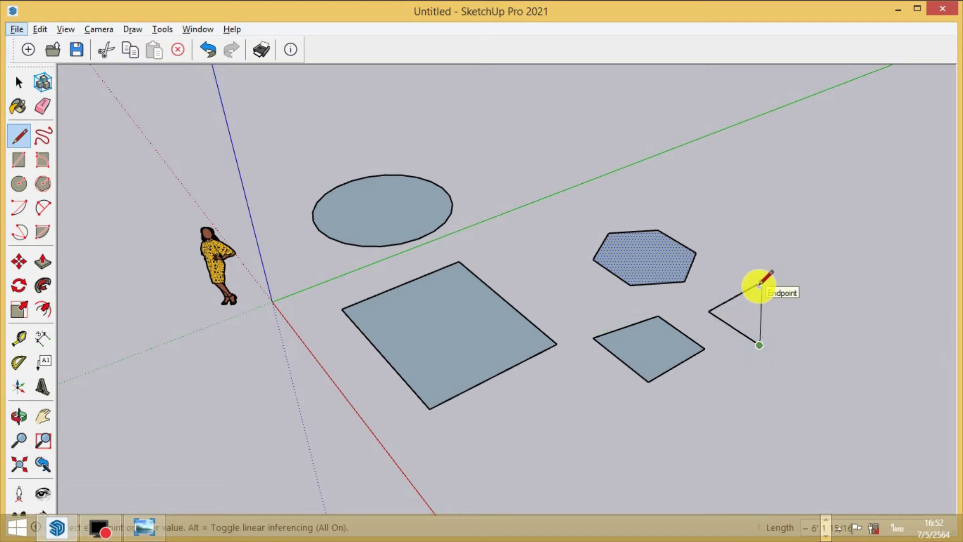
click(761, 283)
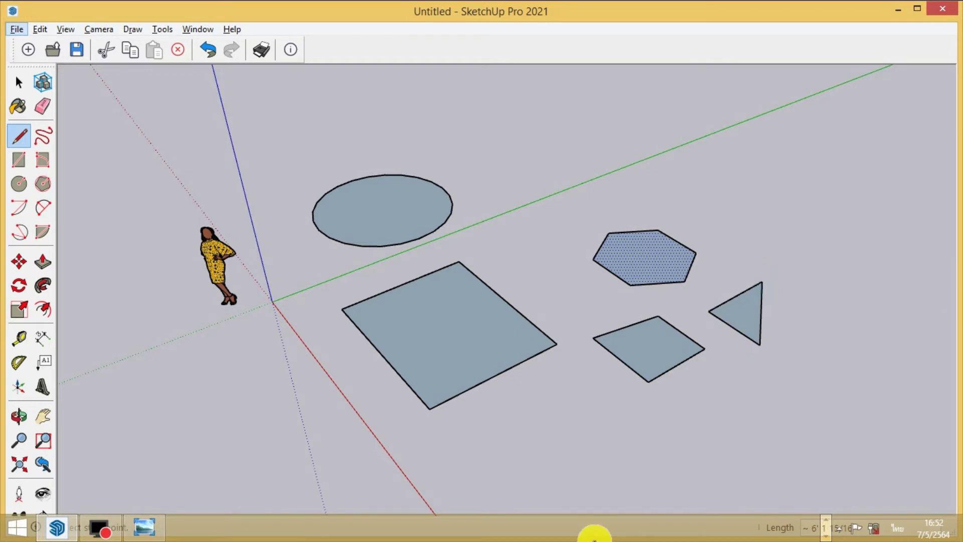
click(357, 328)
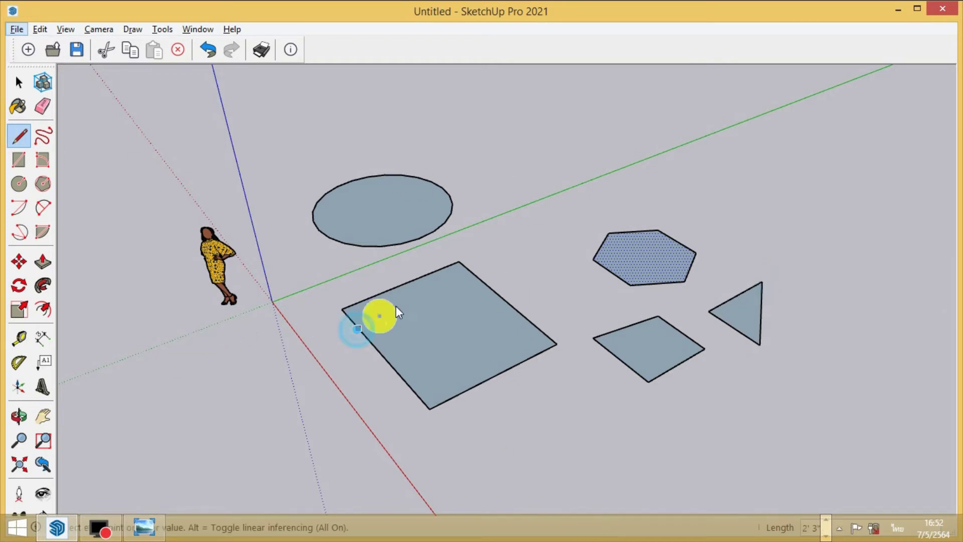
click(472, 274)
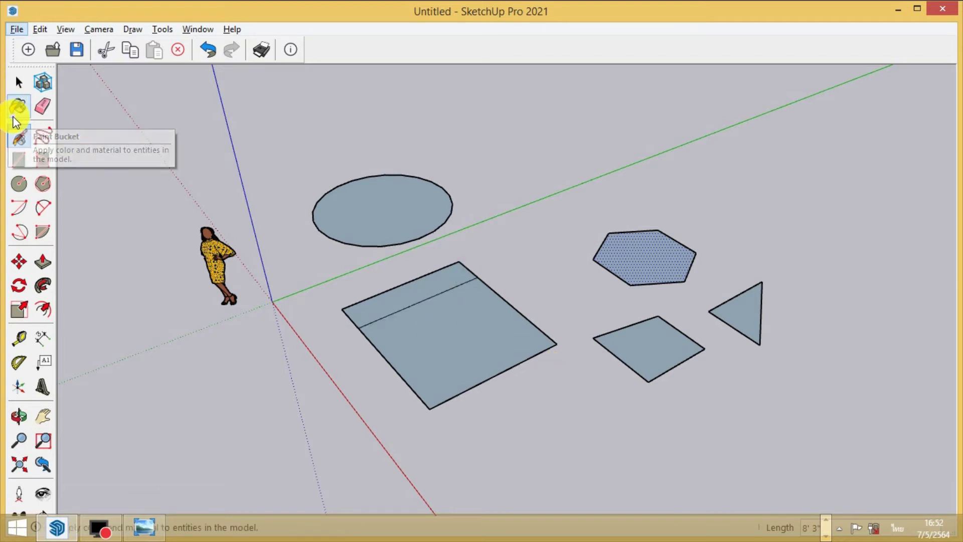
Step: Push/Pull the hexagon upward into a solid prism
click(43, 261)
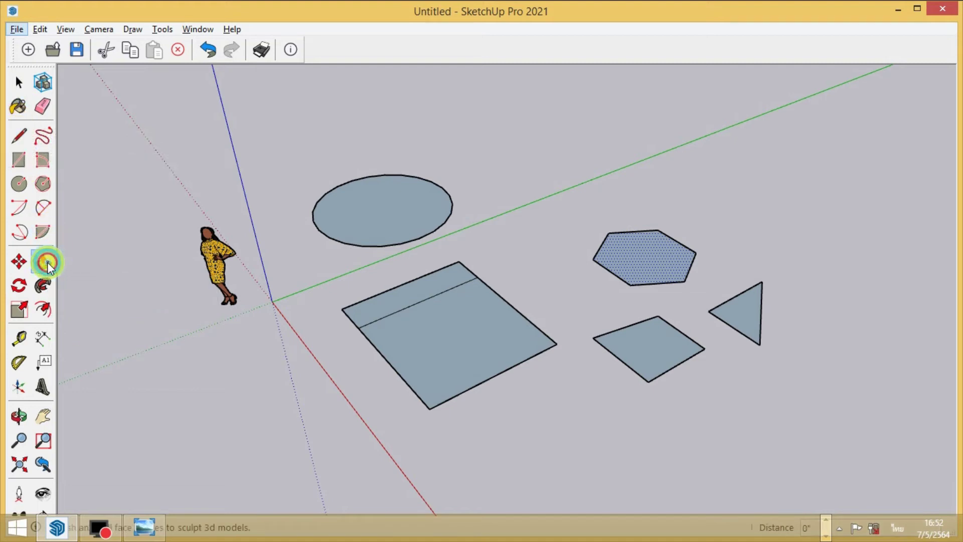
click(404, 297)
key(Escape)
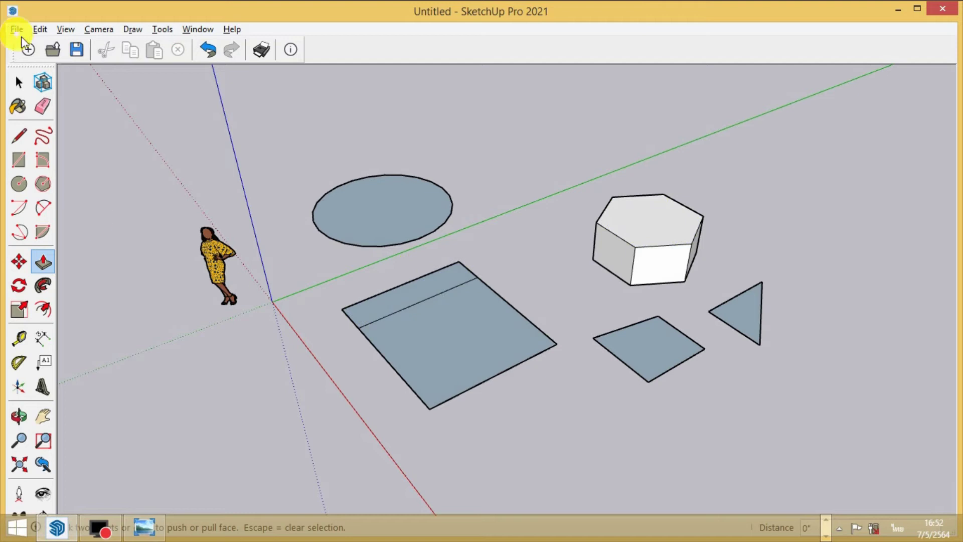
Step: Select the narrow strip along the rectangle's top edge
click(16, 81)
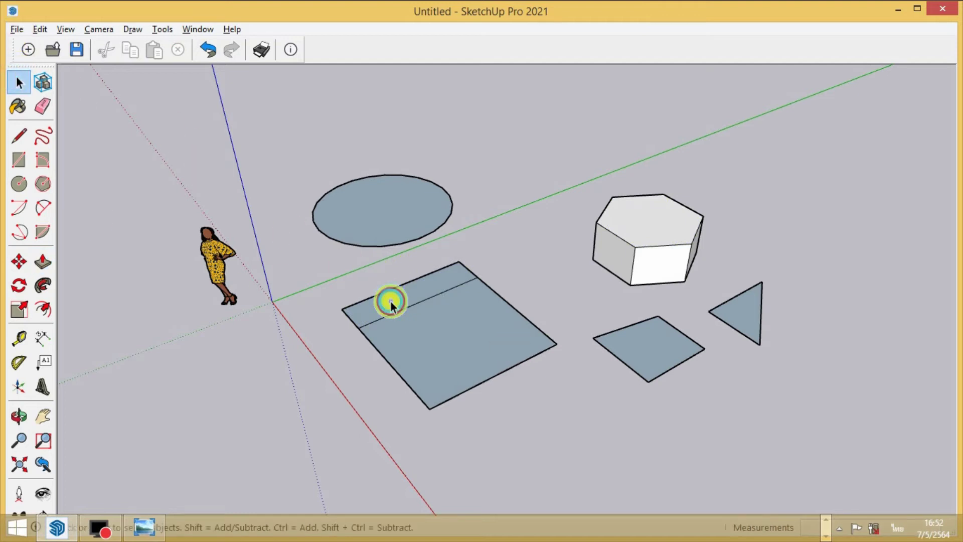
click(439, 354)
click(440, 344)
click(415, 292)
click(441, 344)
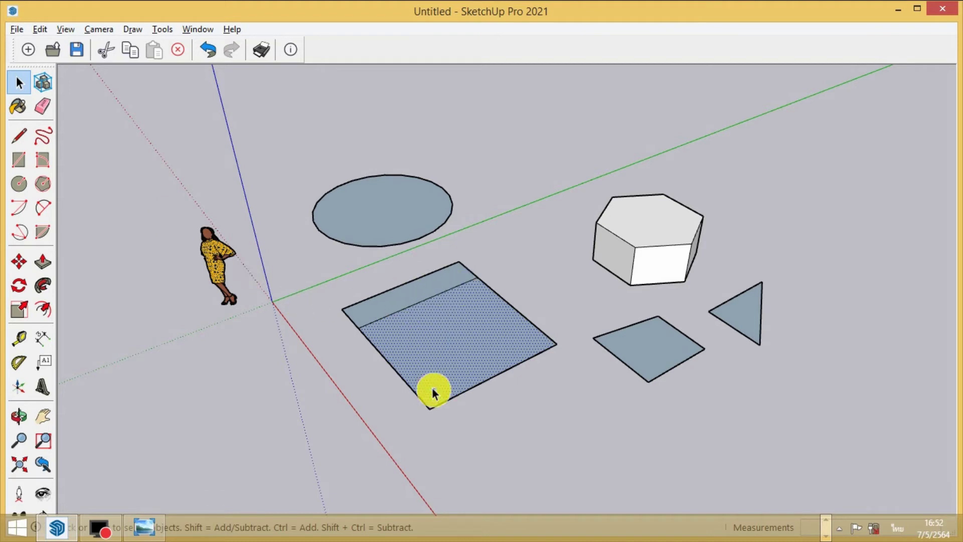
click(401, 296)
click(428, 331)
click(411, 292)
click(431, 331)
click(411, 292)
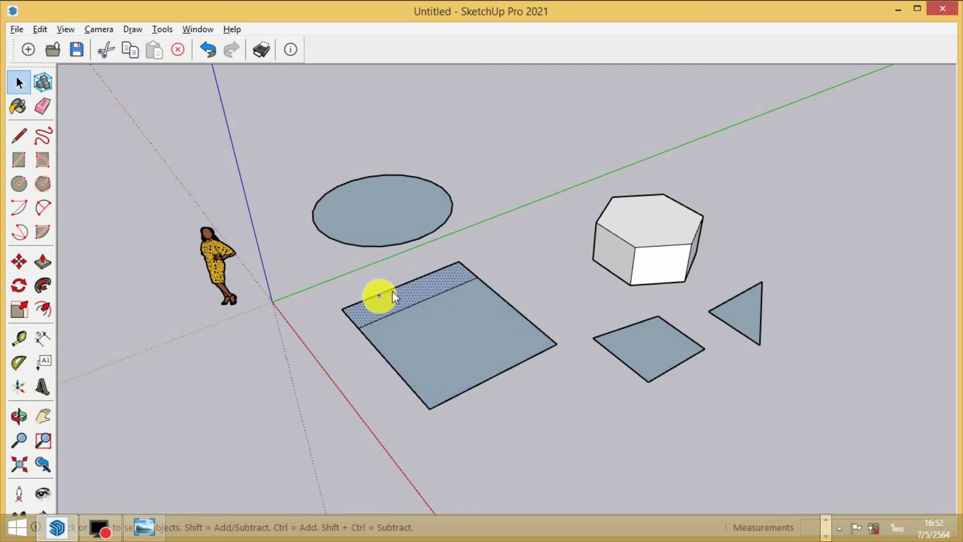
click(448, 365)
click(413, 292)
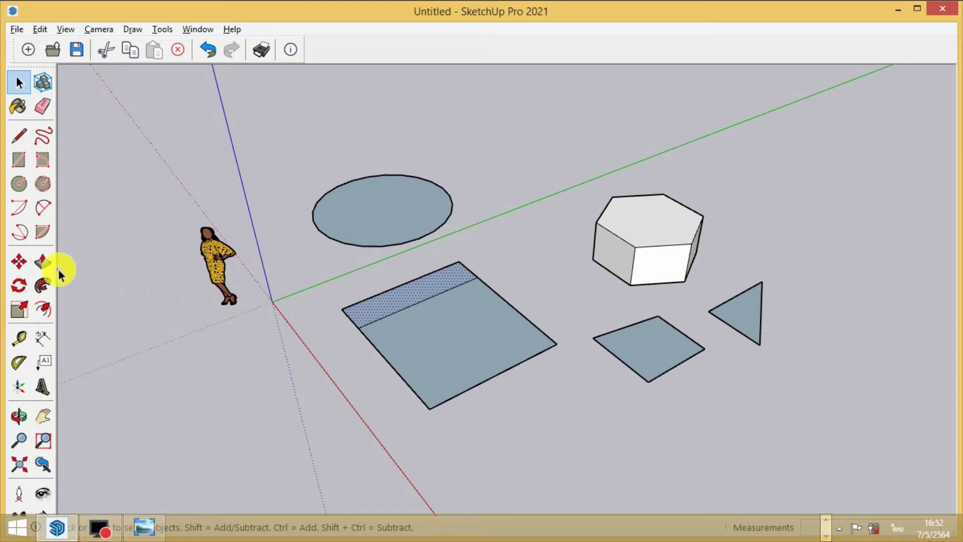
Step: Push/Pull the narrow strip upward into a tall wall
click(43, 262)
click(396, 303)
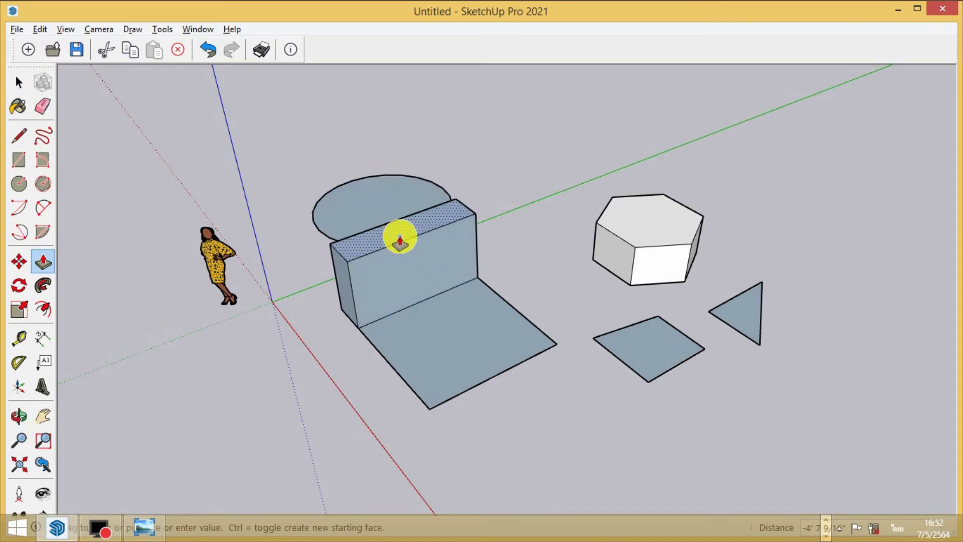
click(400, 240)
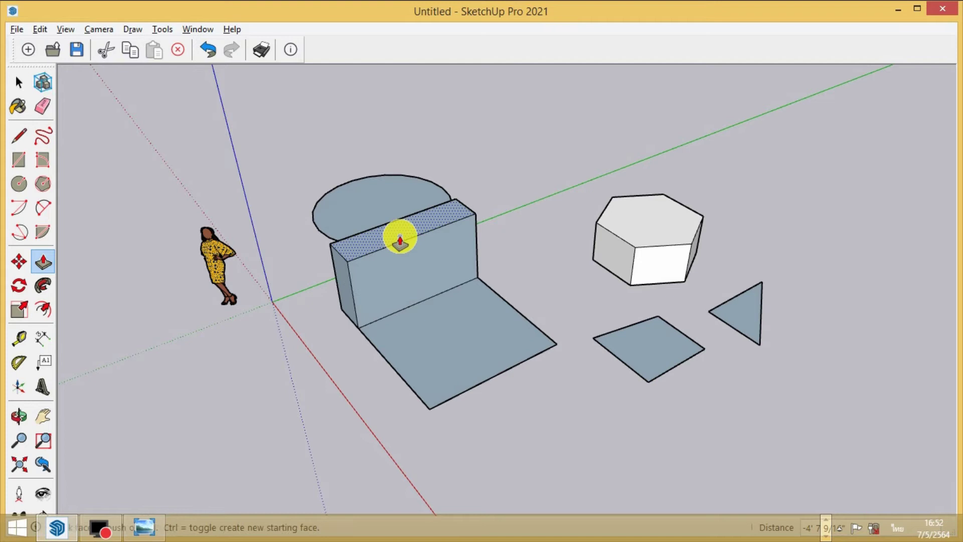
Step: Orbit around the model, ending at a low oblique view of the wall's front
click(19, 420)
drag(258, 438, 423, 380)
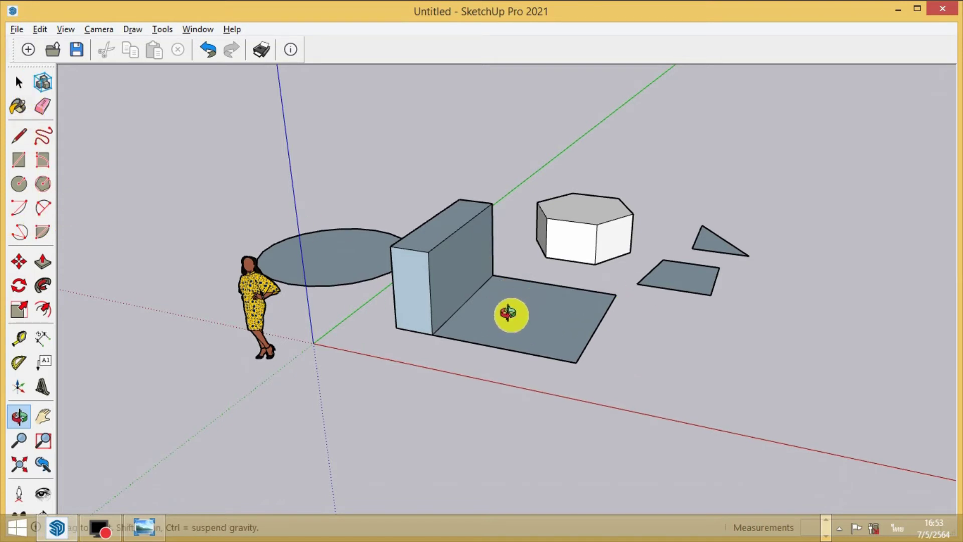
mouse_move(522, 322)
mouse_down()
mouse_move(439, 419)
mouse_move(320, 176)
mouse_move(503, 105)
mouse_move(604, 398)
mouse_move(120, 361)
mouse_move(368, 316)
mouse_move(130, 360)
mouse_up()
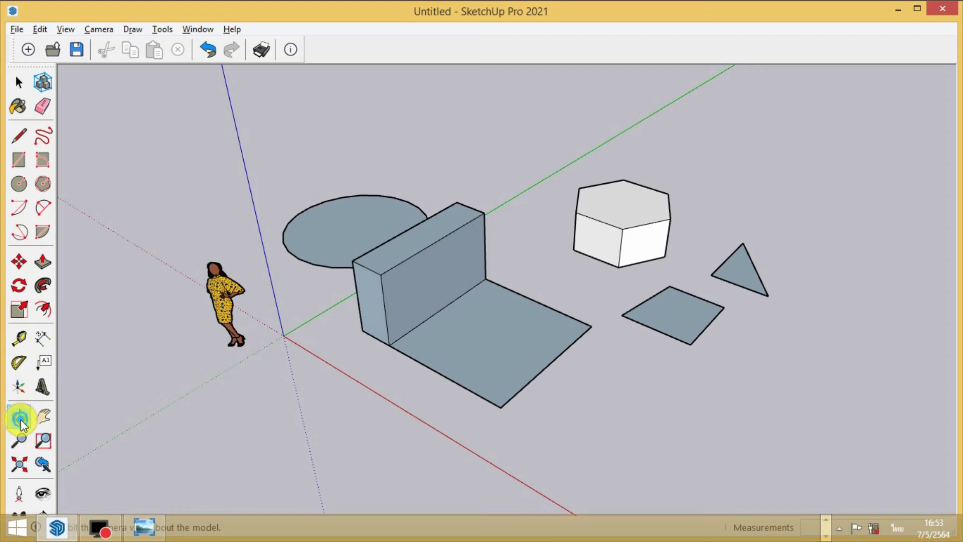
mouse_move(370, 422)
mouse_down()
mouse_move(408, 158)
mouse_move(671, 222)
mouse_move(229, 456)
mouse_move(473, 286)
mouse_up()
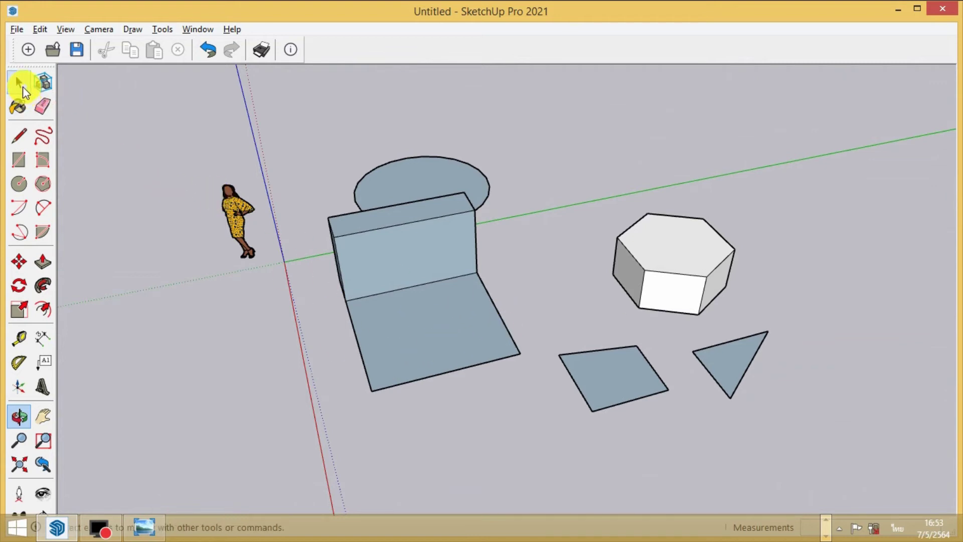
Step: Raise the floor face in front of the wall into a thick slab with Push/Pull
click(19, 83)
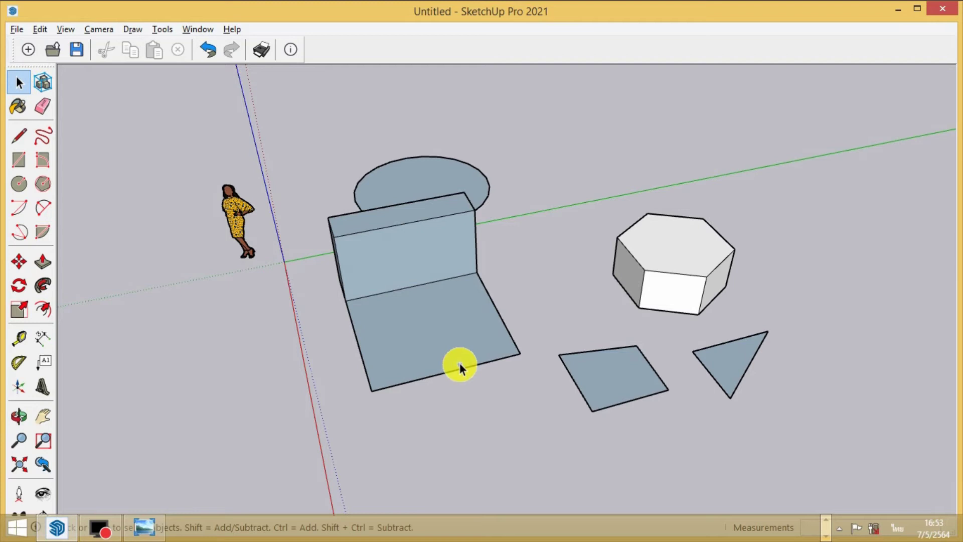
click(448, 346)
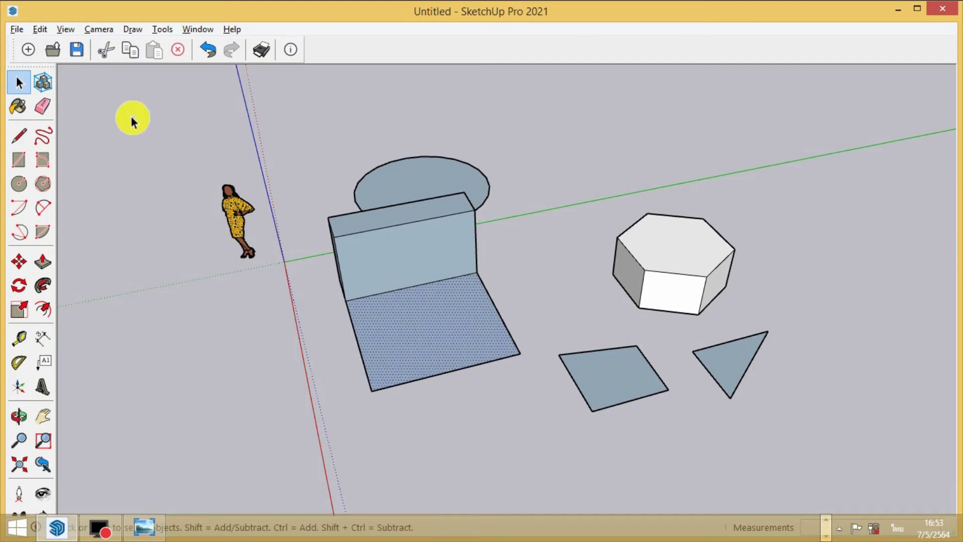
click(19, 417)
mouse_move(195, 441)
mouse_down()
mouse_move(492, 438)
mouse_move(466, 409)
mouse_up()
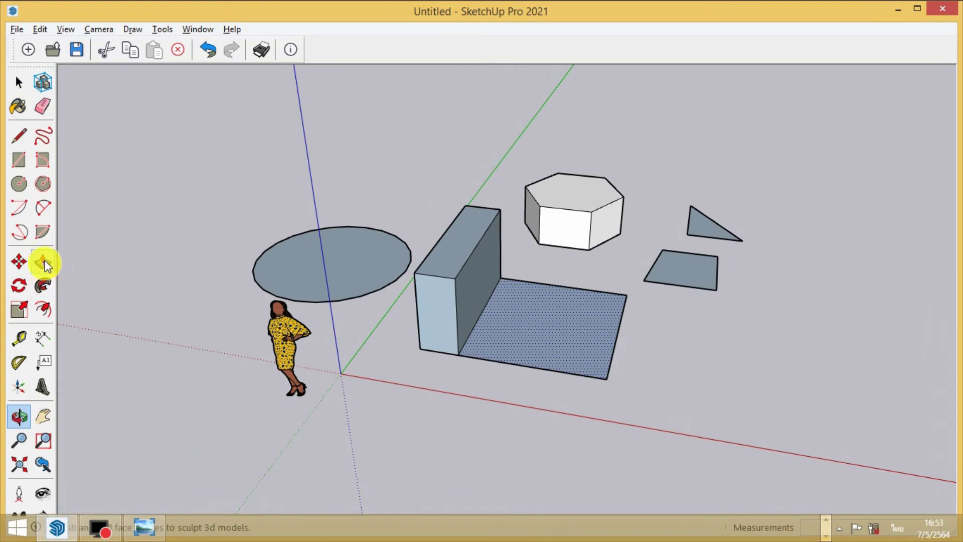
click(43, 261)
click(565, 326)
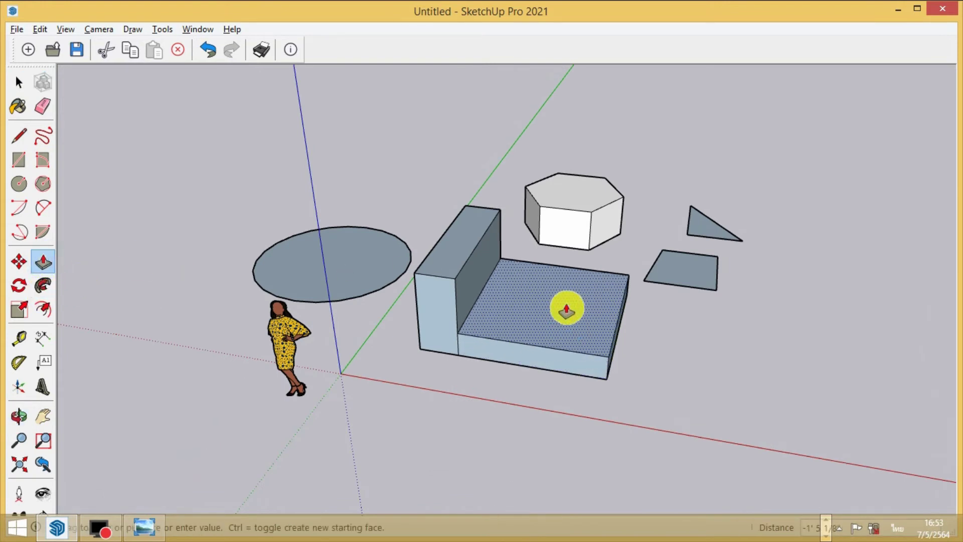
click(563, 288)
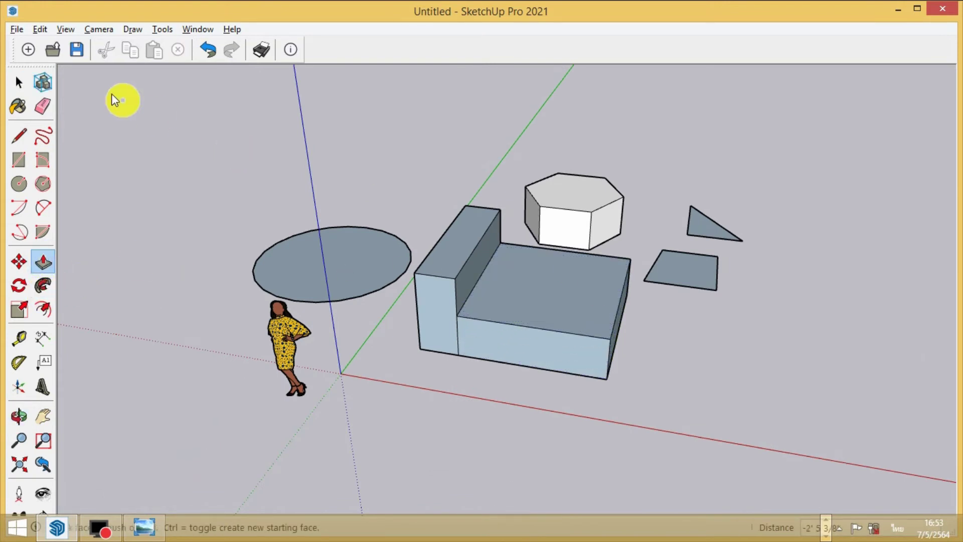
click(19, 416)
drag(579, 417, 447, 422)
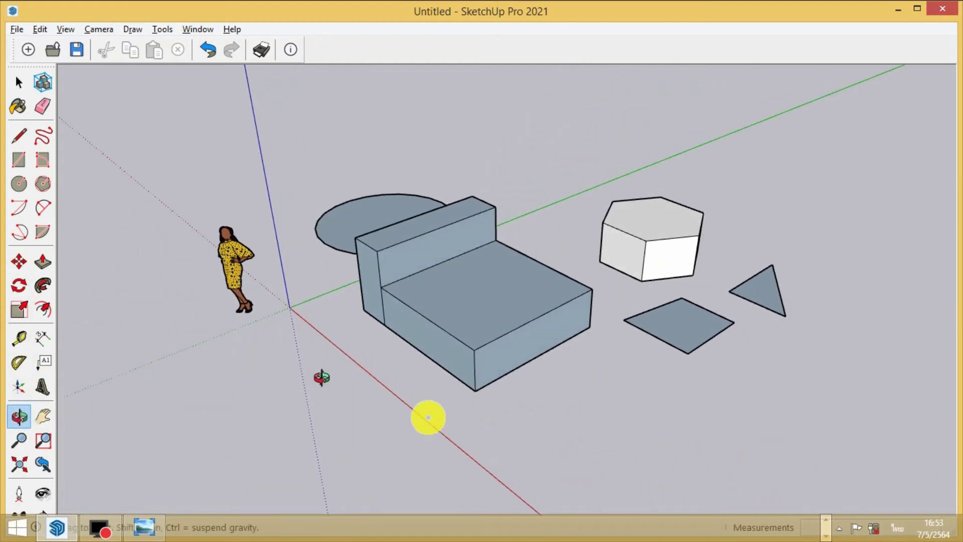
Step: Push the slab's front, left and right faces inward so it becomes a smaller step block
click(40, 266)
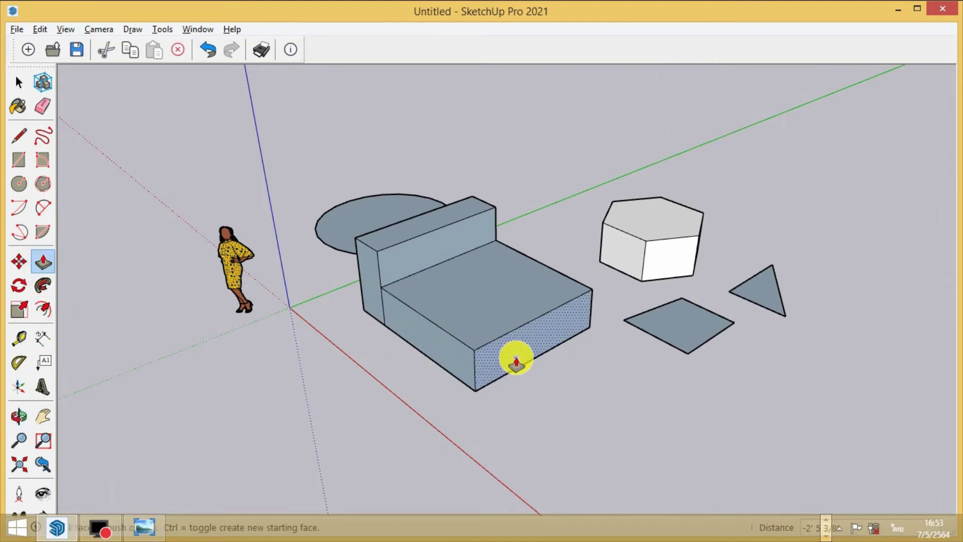
drag(516, 362, 469, 330)
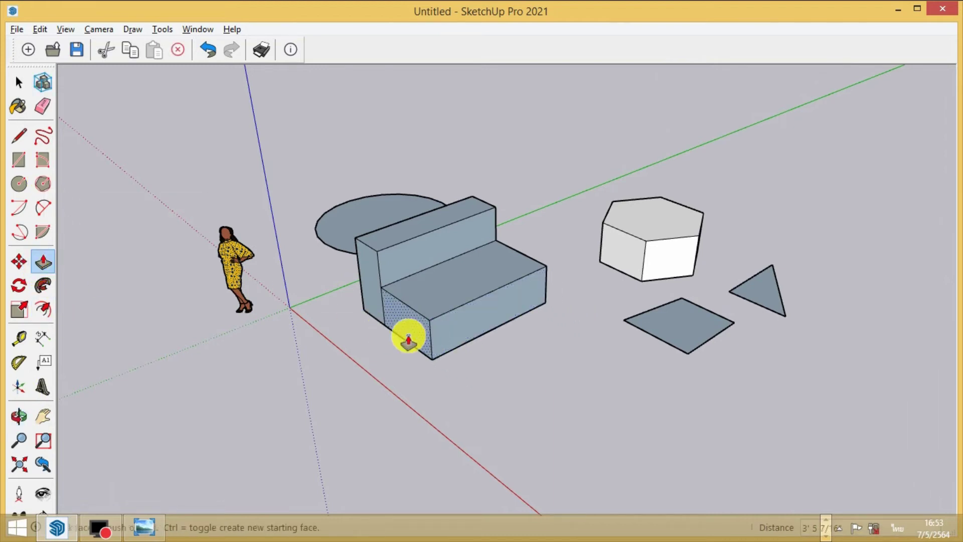
drag(408, 341, 512, 296)
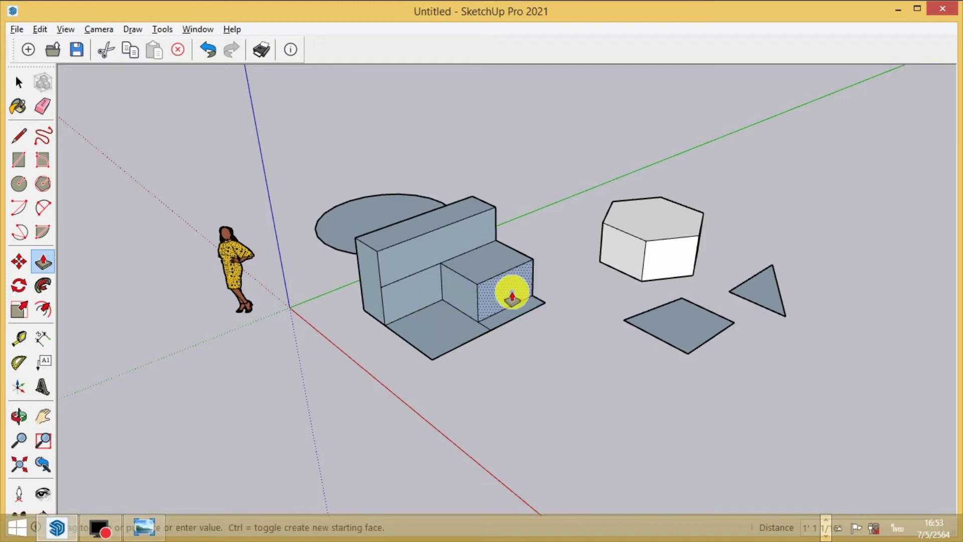
drag(512, 297, 508, 291)
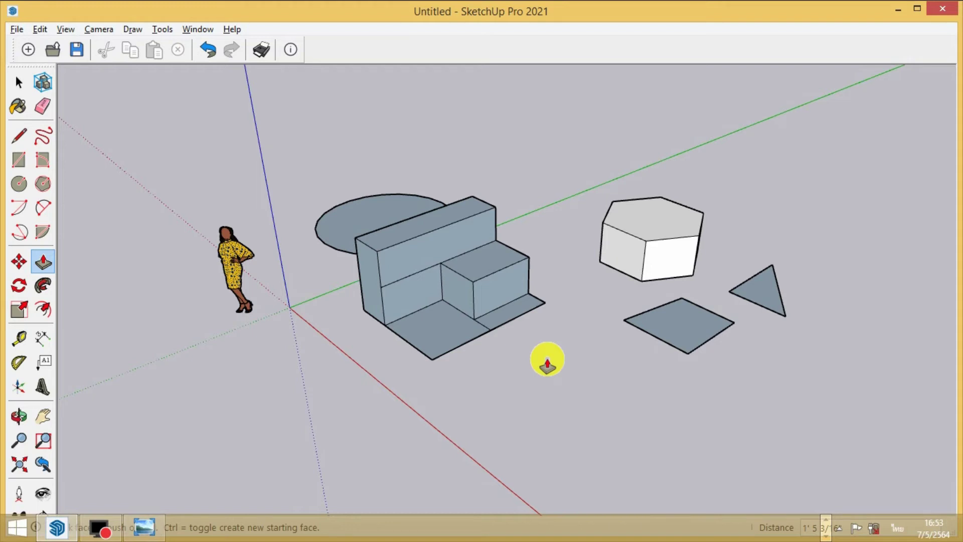
Step: Move the grey diamond lower toward the front and the grey triangle closer to it
click(20, 260)
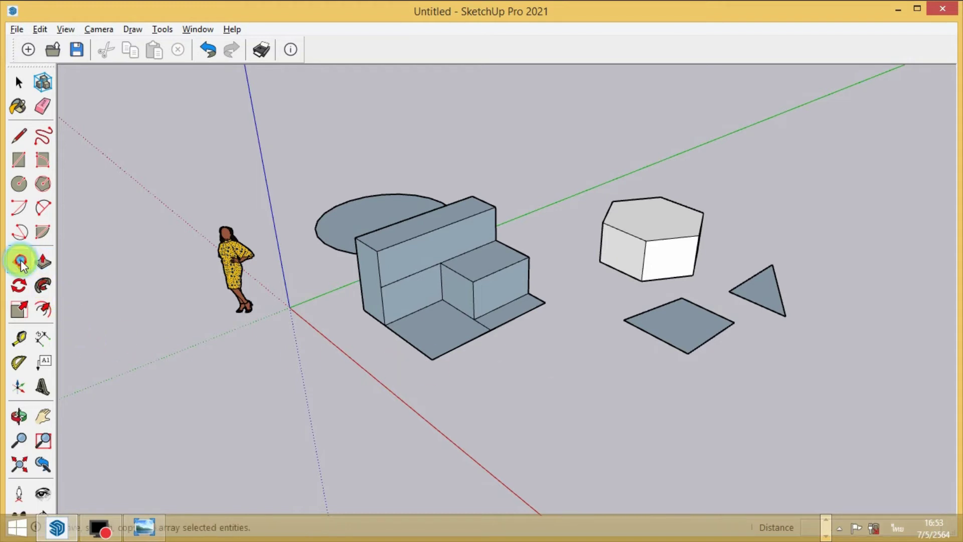
click(677, 324)
click(572, 389)
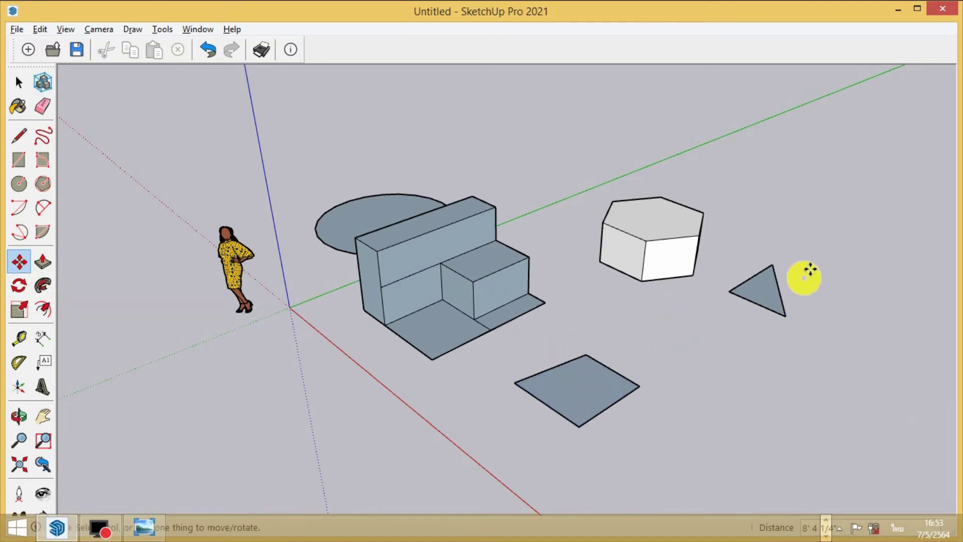
click(763, 290)
click(703, 330)
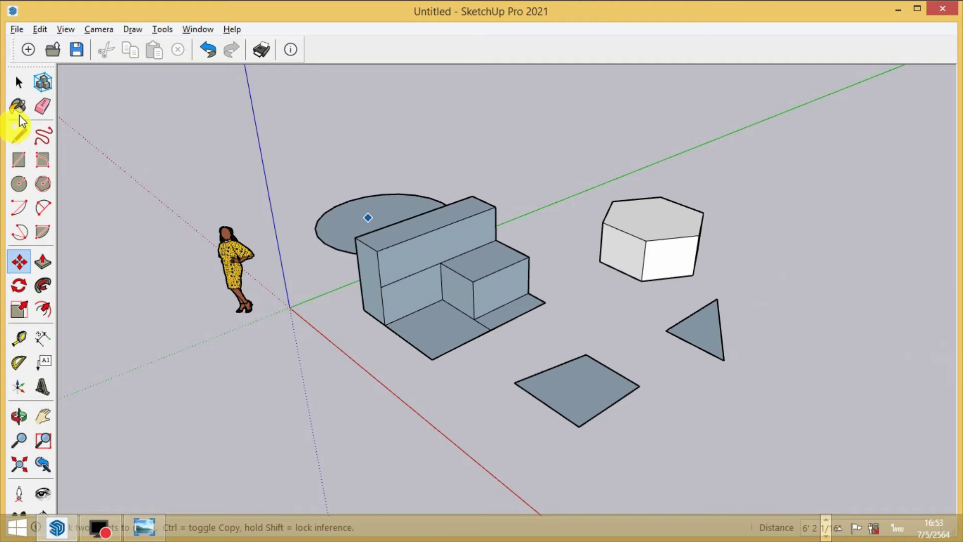
Step: Draw a closed triangular face on the ground near the red axis
click(19, 135)
click(334, 388)
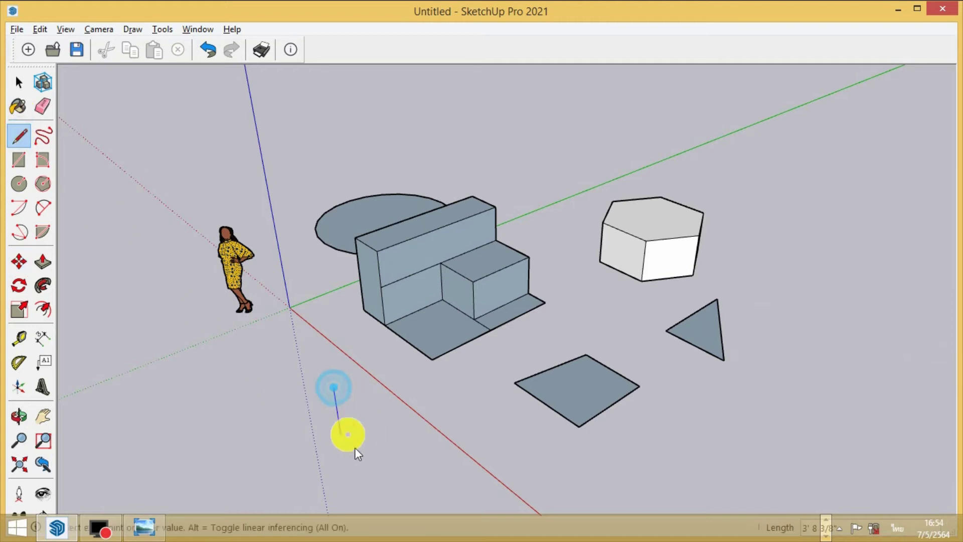
click(361, 450)
click(414, 436)
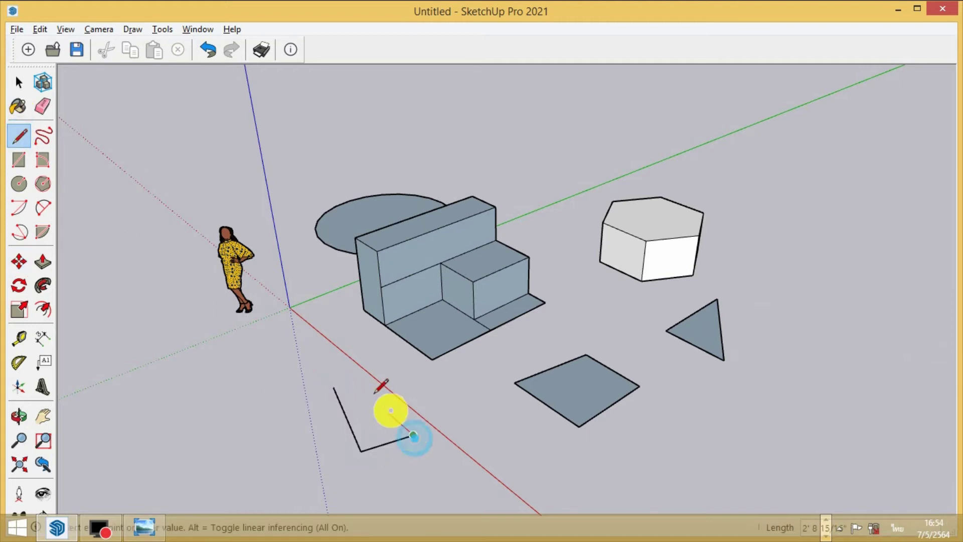
click(334, 388)
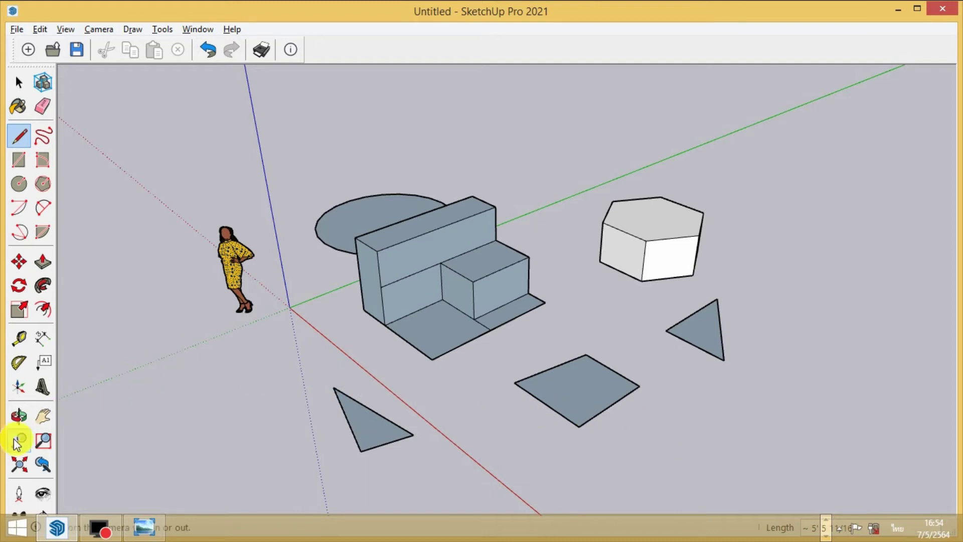
click(19, 416)
mouse_move(296, 363)
mouse_down()
mouse_move(325, 367)
mouse_move(550, 299)
mouse_move(415, 336)
mouse_move(312, 348)
mouse_move(351, 102)
mouse_move(295, 277)
mouse_move(296, 394)
mouse_up()
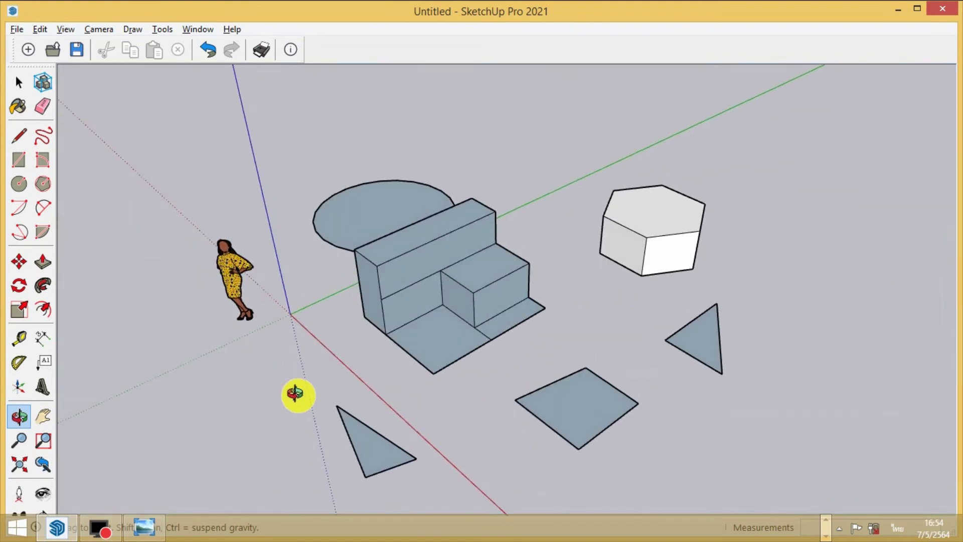
click(44, 416)
mouse_move(369, 350)
mouse_down()
mouse_move(248, 387)
mouse_move(383, 337)
mouse_move(284, 271)
mouse_move(366, 329)
mouse_move(367, 357)
mouse_move(318, 361)
mouse_move(395, 366)
mouse_move(311, 366)
mouse_up()
mouse_move(517, 268)
mouse_down()
mouse_move(408, 279)
mouse_move(503, 256)
mouse_up()
mouse_move(308, 278)
mouse_down()
mouse_move(213, 291)
mouse_move(344, 250)
mouse_up()
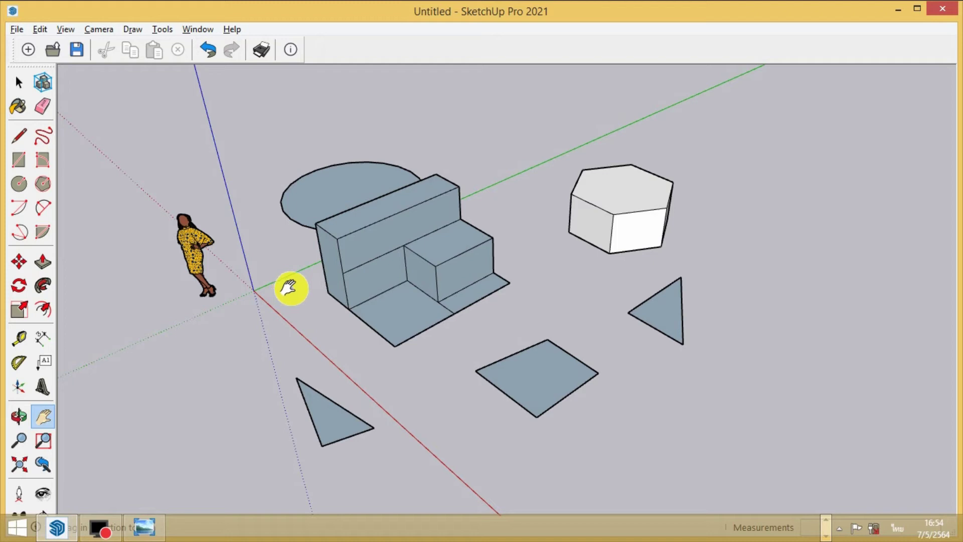
scroll(372, 306, up, 2)
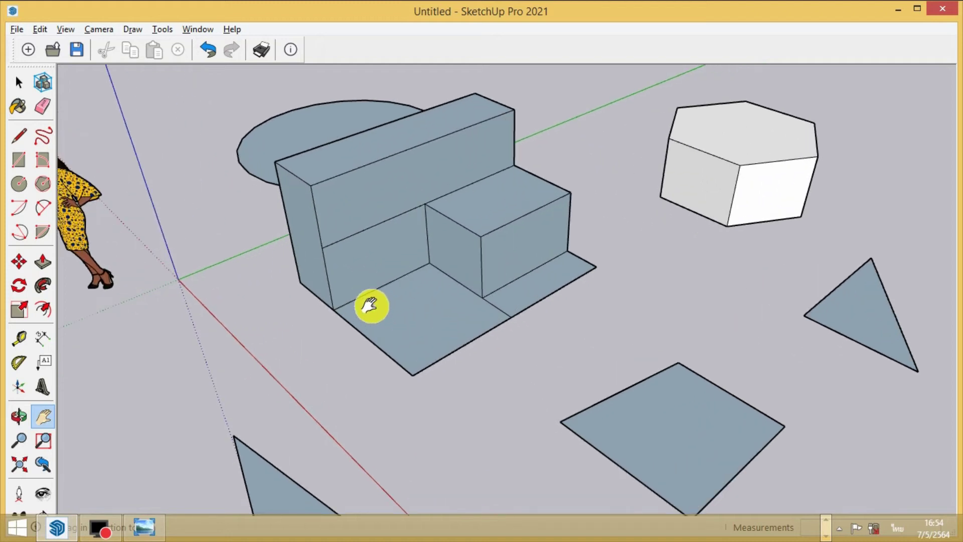
scroll(371, 306, down, 2)
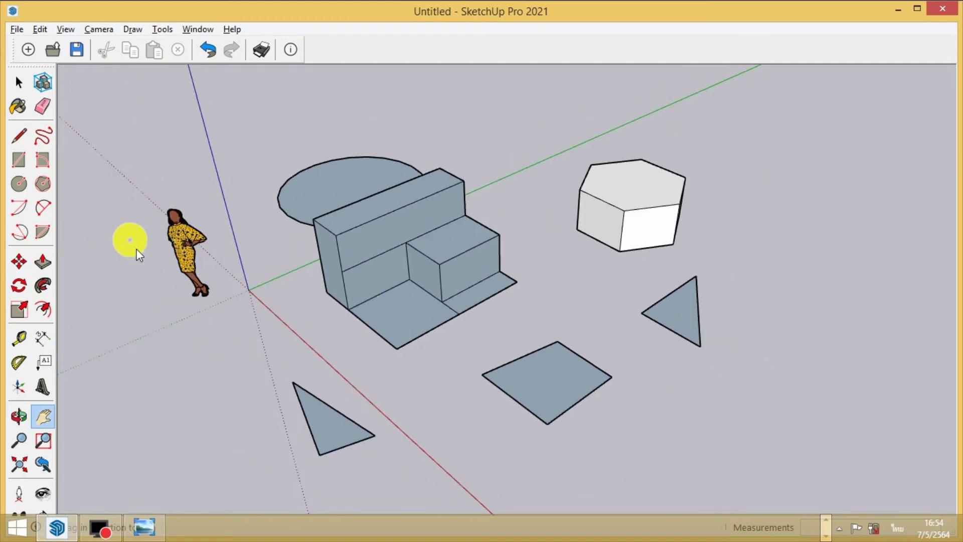
scroll(285, 290, up, 2)
scroll(294, 307, down, 2)
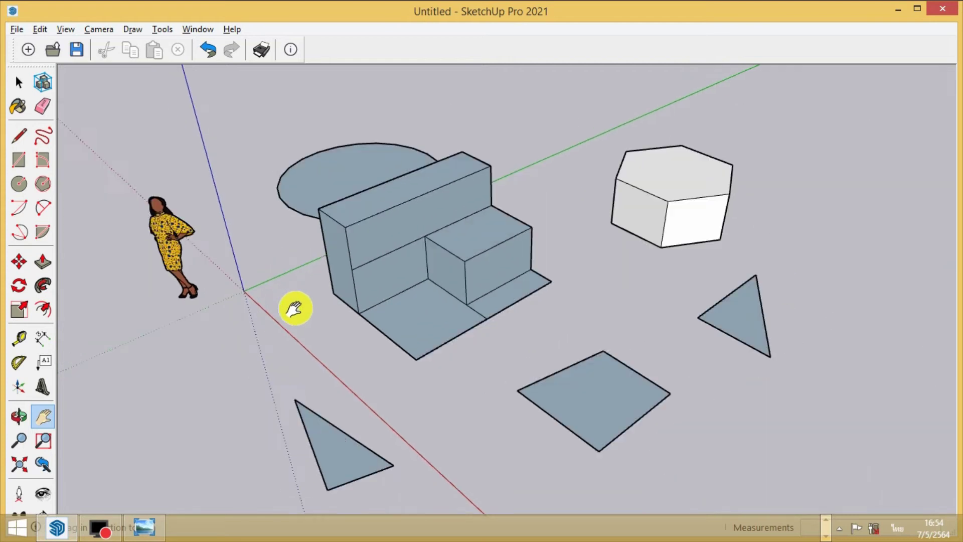
scroll(295, 310, down, 2)
scroll(297, 315, up, 3)
scroll(297, 316, up, 1)
scroll(299, 316, up, 1)
scroll(299, 316, down, 4)
scroll(298, 316, up, 2)
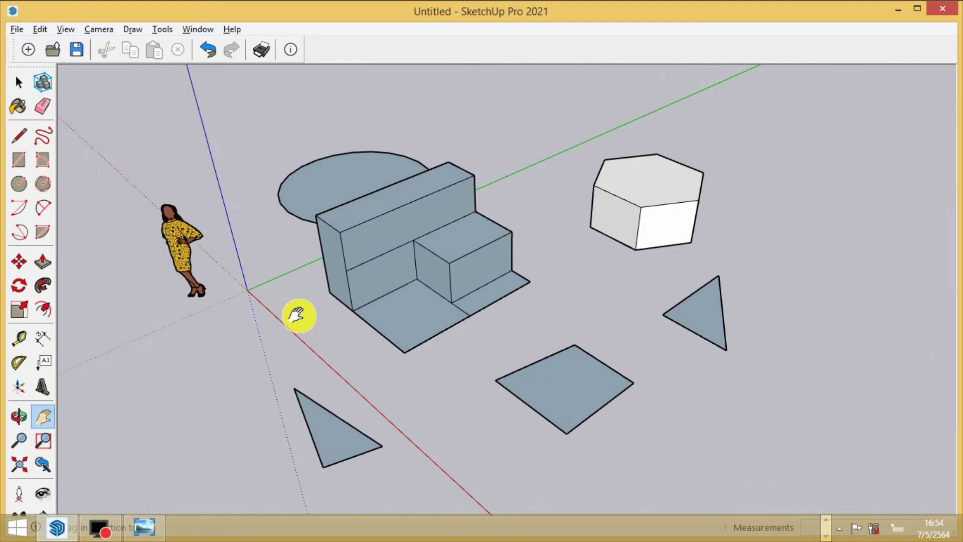
scroll(297, 316, up, 2)
scroll(306, 337, up, 1)
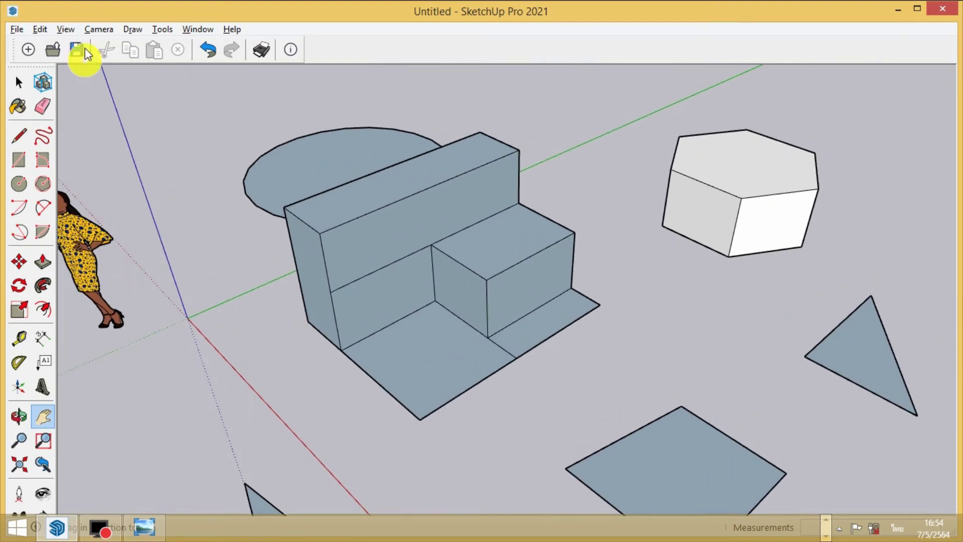
click(20, 426)
mouse_move(275, 369)
mouse_down()
mouse_move(286, 398)
mouse_move(340, 380)
mouse_move(373, 325)
mouse_up()
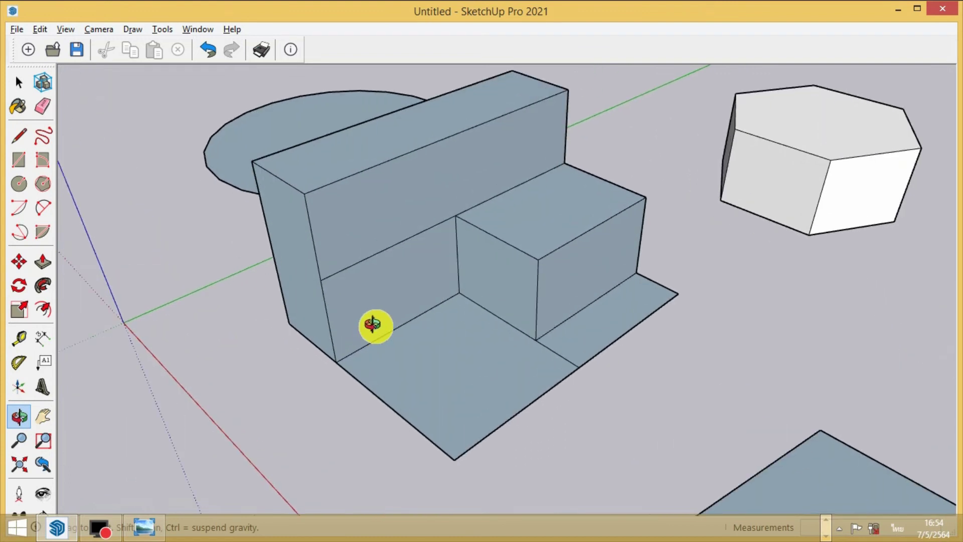
scroll(373, 325, down, 2)
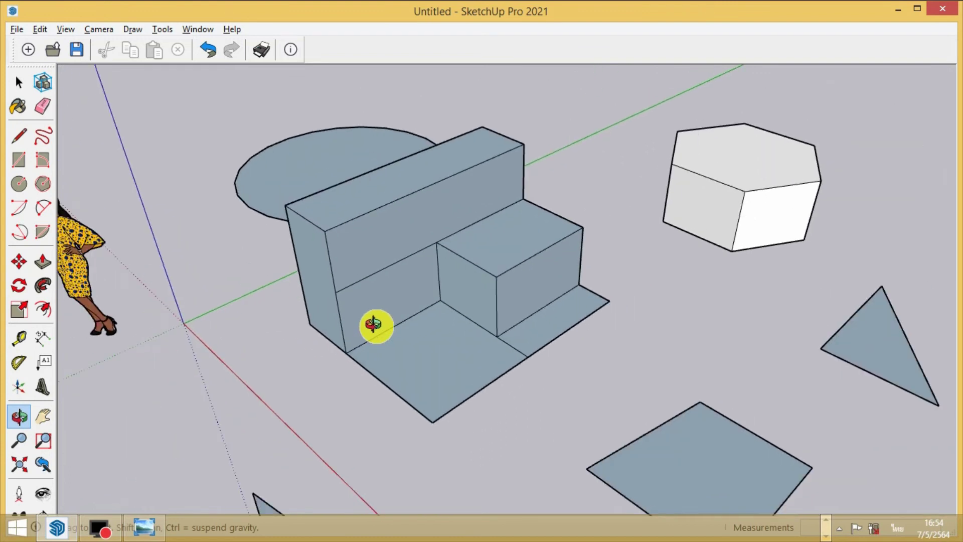
scroll(372, 325, down, 2)
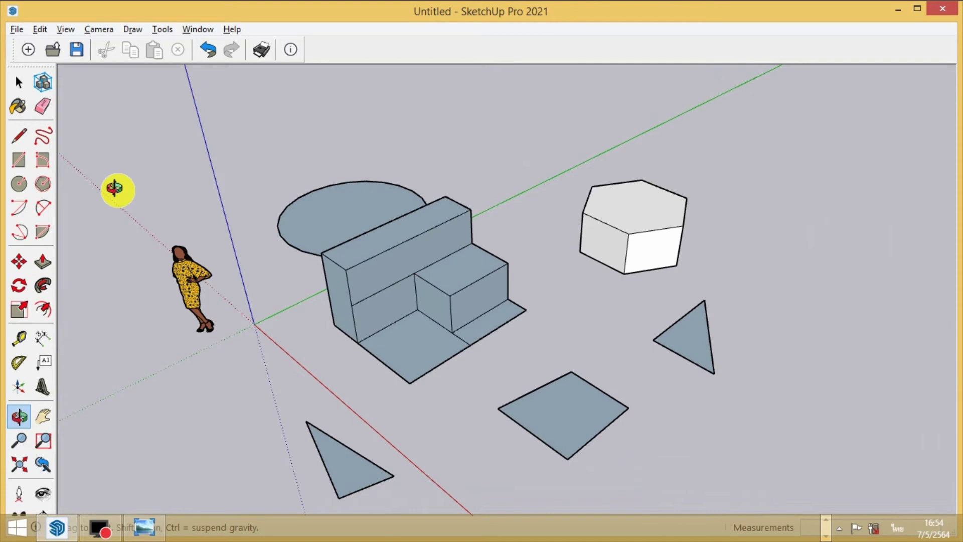
click(44, 106)
scroll(591, 361, up, 3)
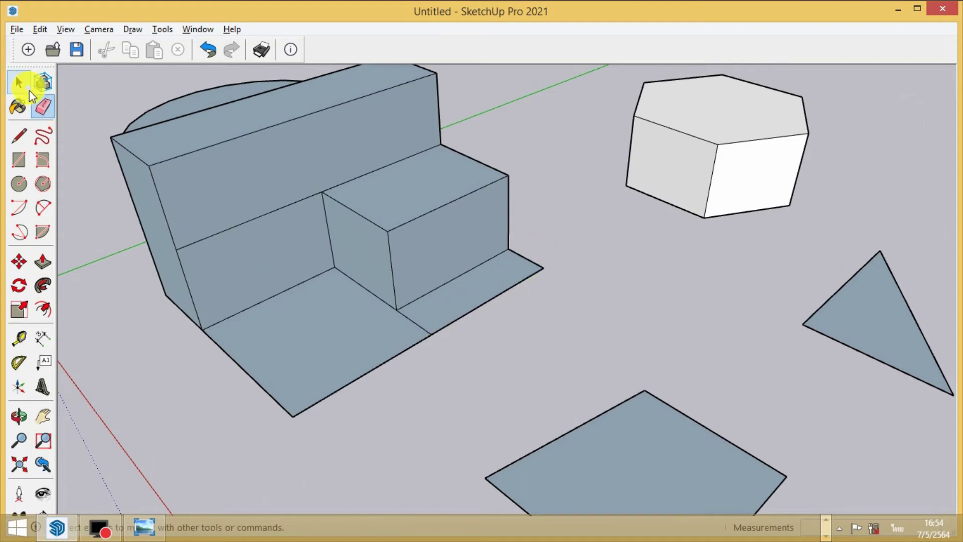
Step: Erase the floor strip's edge and draw a line from the small box's front corner across the floor
click(526, 263)
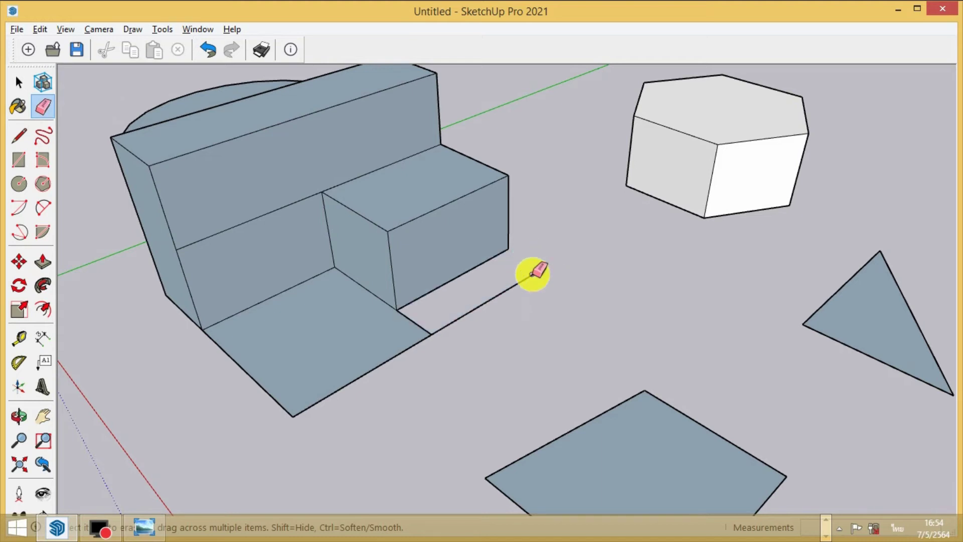
click(545, 468)
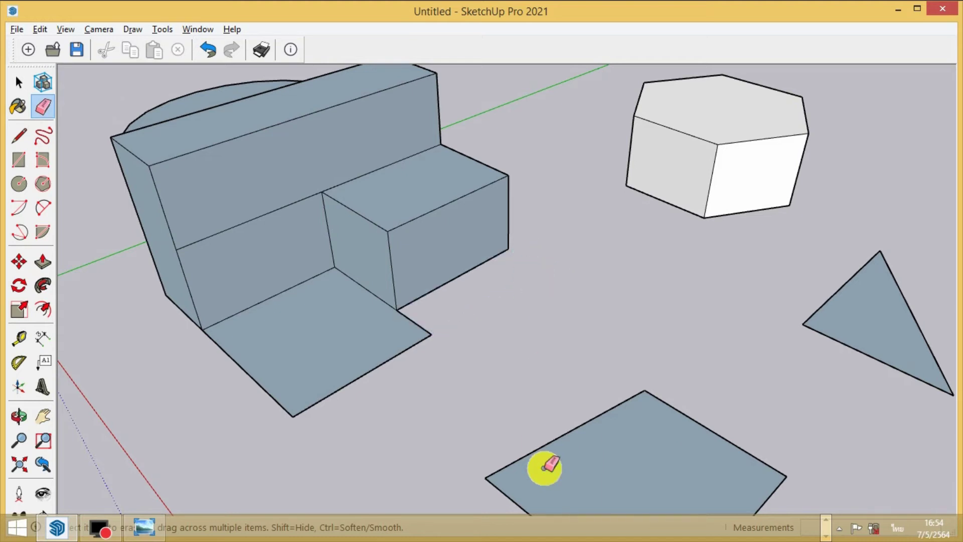
click(18, 136)
click(396, 309)
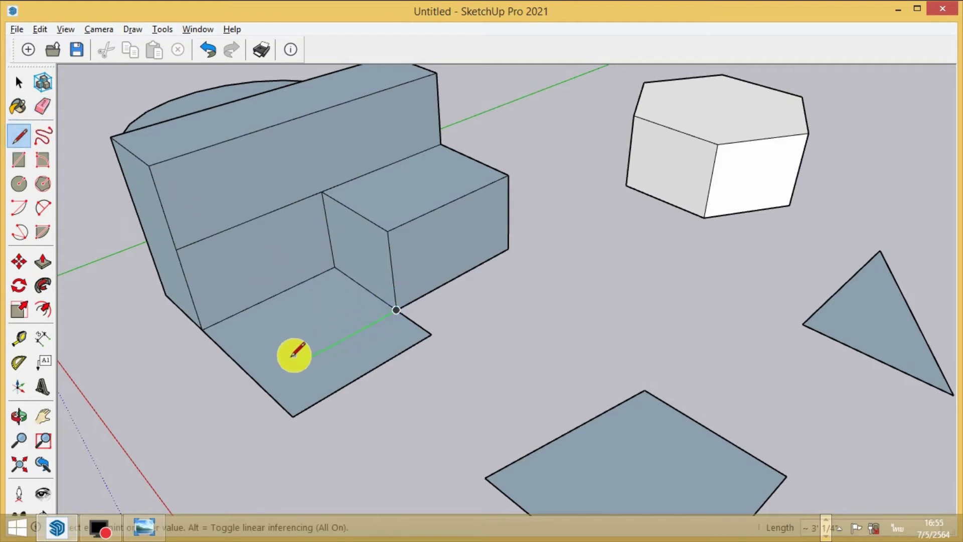
click(261, 384)
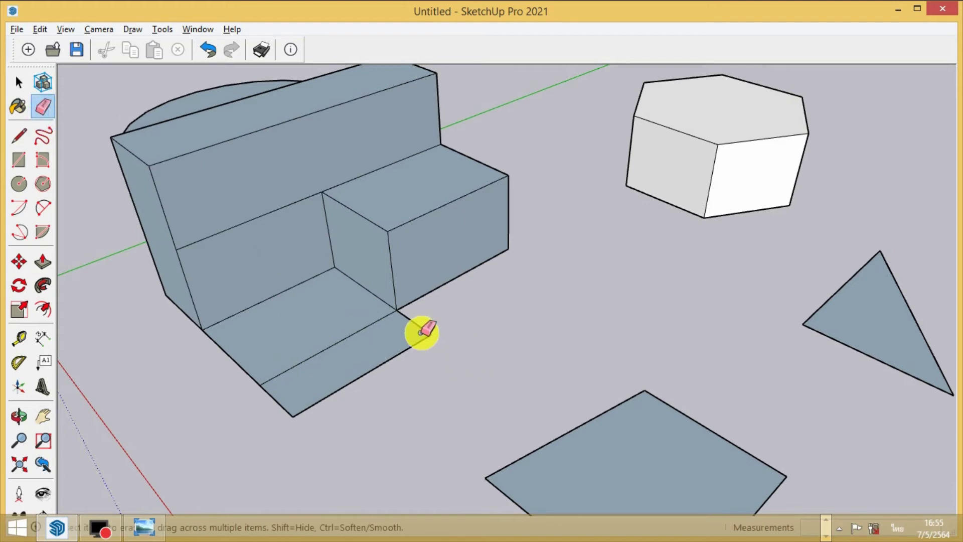
Step: Erase the front floor strip and the leftover edges at the box and floor corners
drag(417, 334, 427, 331)
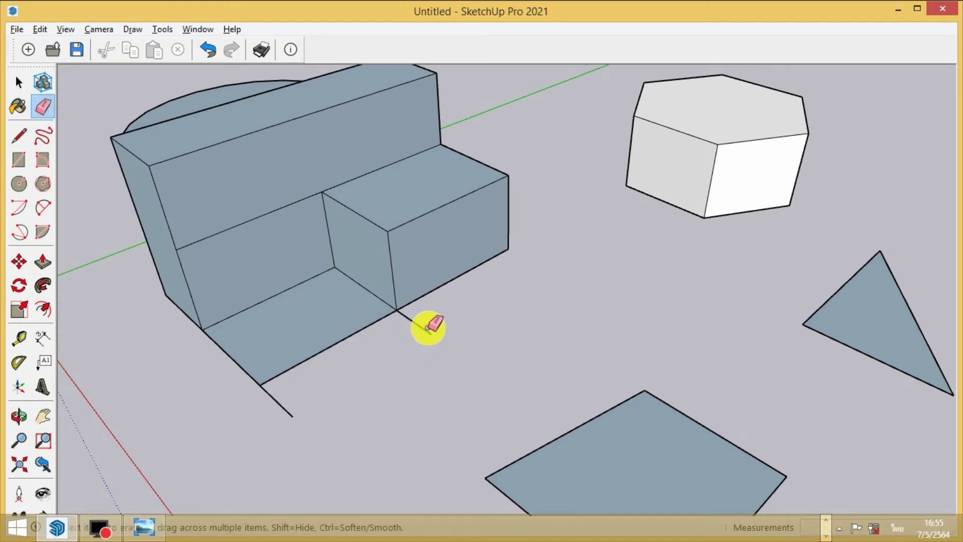
click(422, 328)
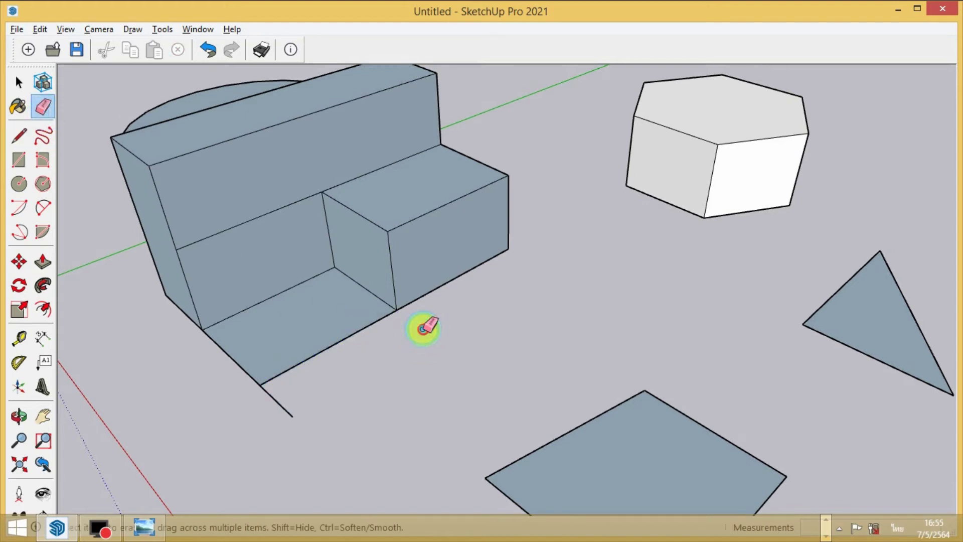
click(287, 410)
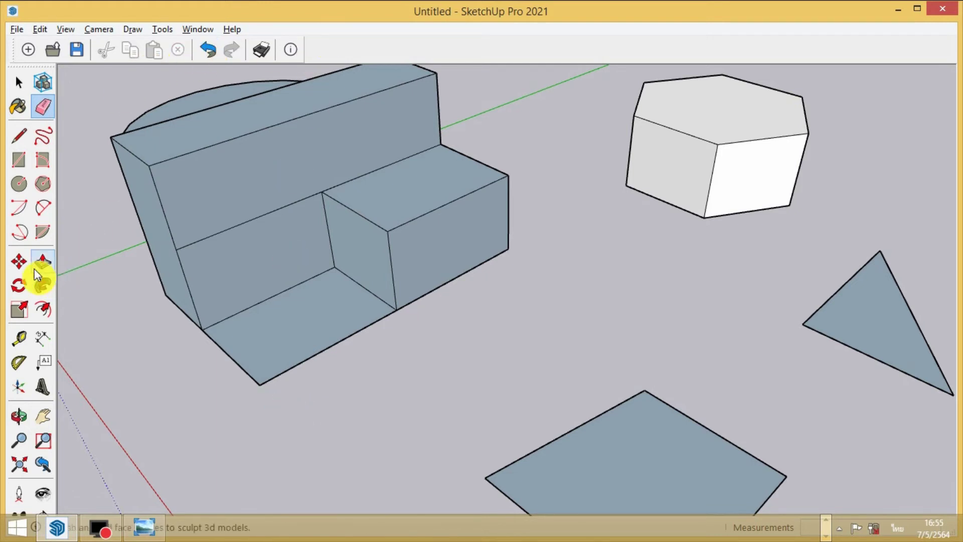
click(19, 420)
Step: Offset the small box's front face twice and the hexagon's left face once
mouse_move(279, 441)
mouse_down()
mouse_move(270, 422)
mouse_move(284, 432)
mouse_move(288, 460)
mouse_move(230, 447)
mouse_move(337, 409)
mouse_move(346, 424)
mouse_move(295, 359)
mouse_up()
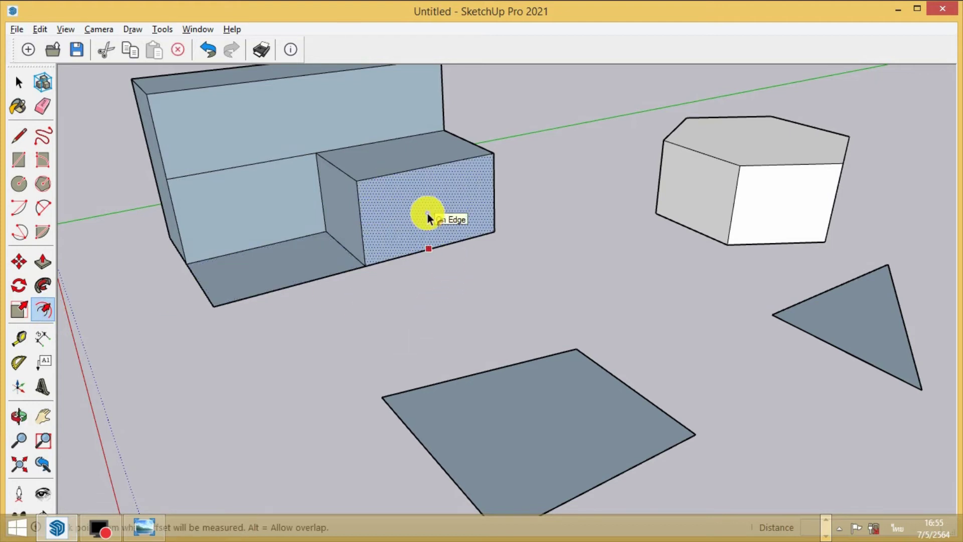
click(440, 164)
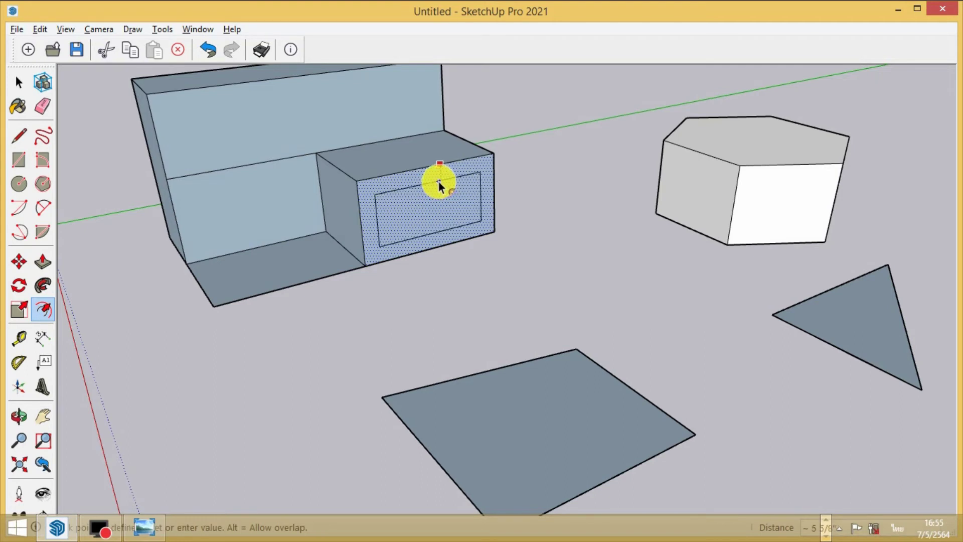
click(439, 181)
click(453, 225)
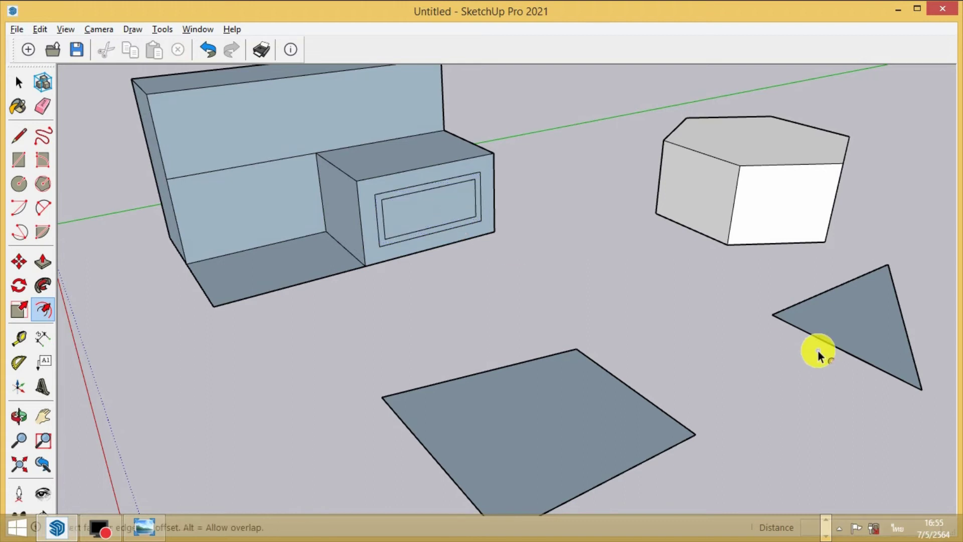
click(718, 224)
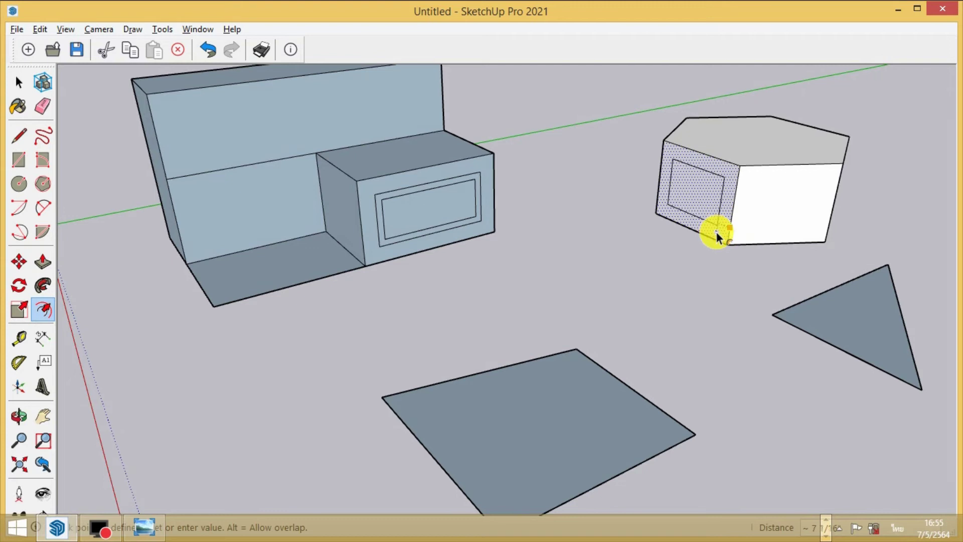
click(716, 233)
Step: Pull the box's rectangular border outward into a hollow frame
click(43, 262)
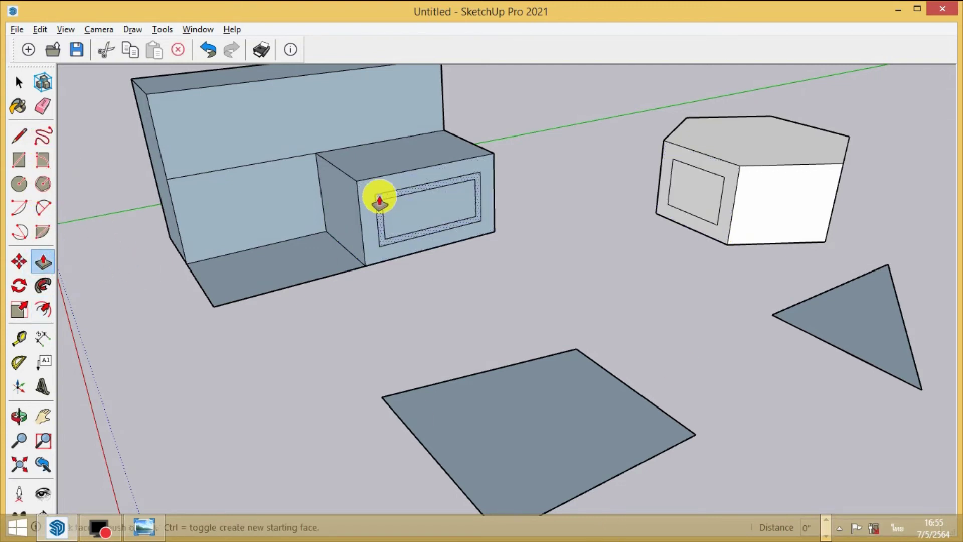
drag(379, 199, 393, 219)
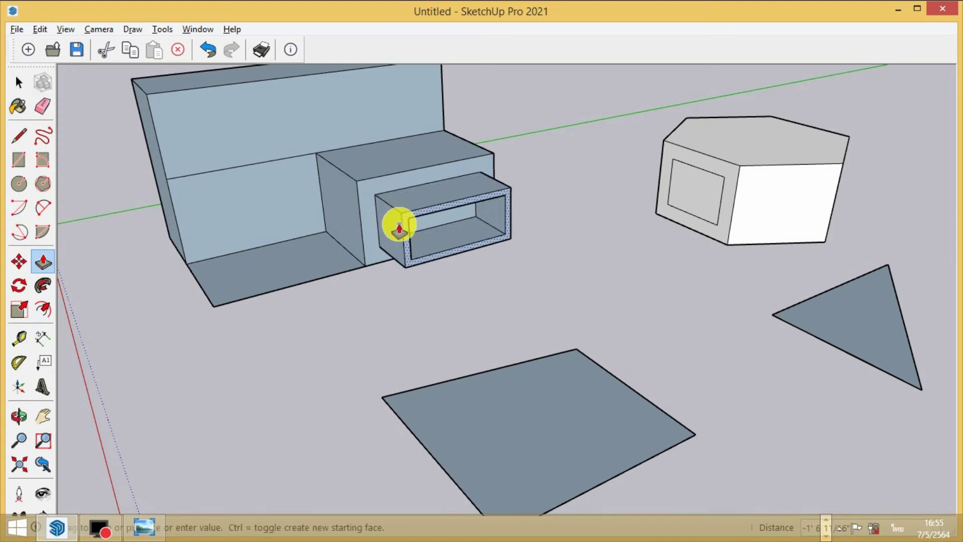
click(394, 219)
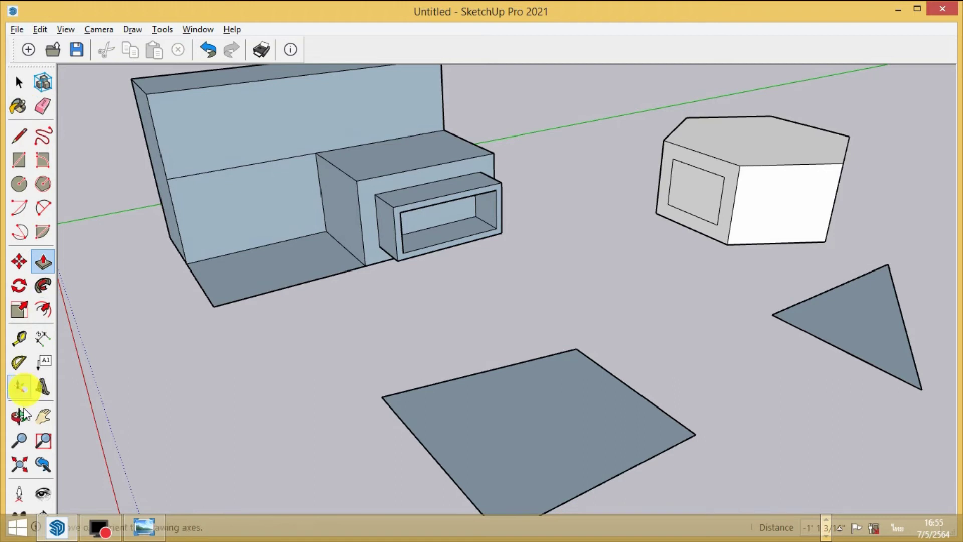
click(19, 421)
mouse_move(390, 296)
mouse_down()
mouse_move(314, 292)
mouse_move(195, 252)
mouse_move(262, 298)
mouse_move(501, 308)
mouse_move(588, 357)
mouse_move(522, 386)
mouse_move(504, 311)
mouse_up()
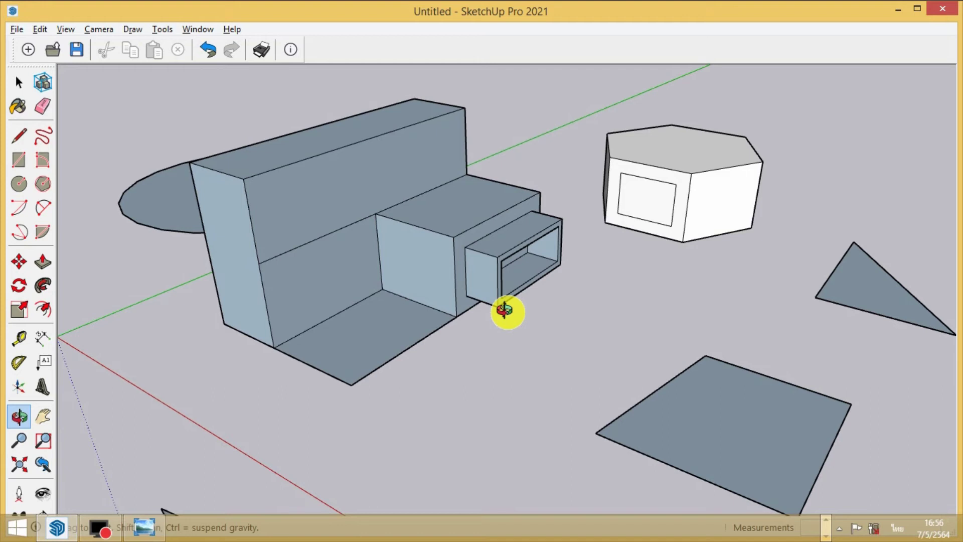
mouse_move(511, 317)
mouse_down()
mouse_move(465, 355)
mouse_move(472, 351)
mouse_up()
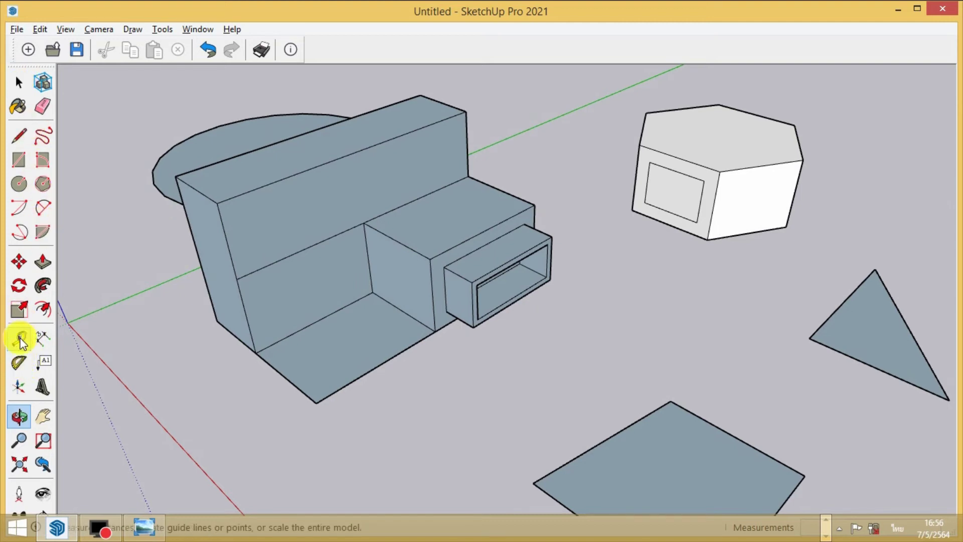
click(21, 341)
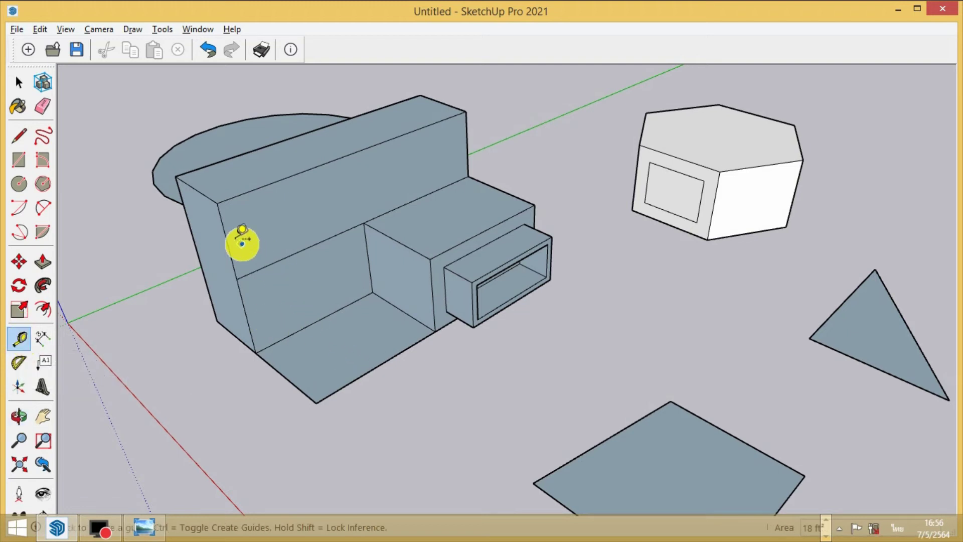
click(217, 204)
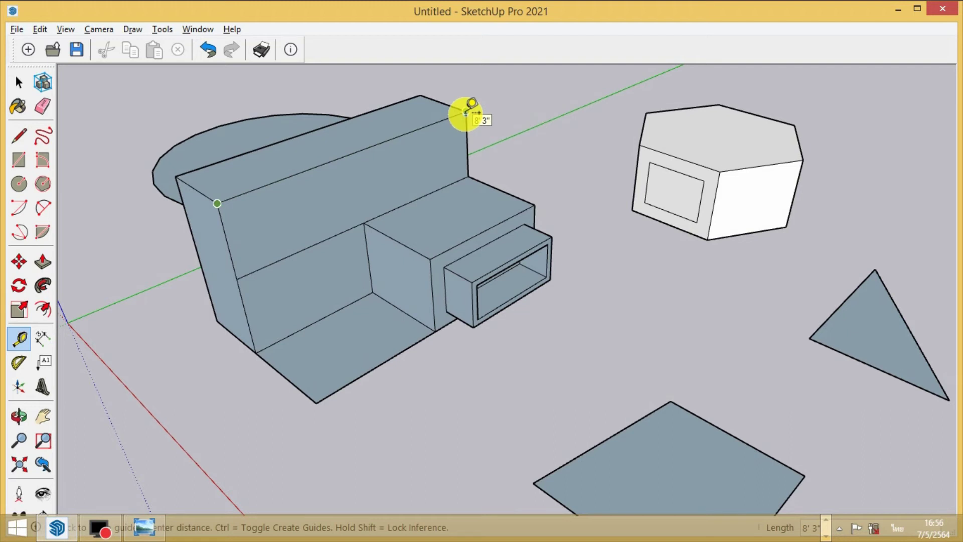
click(466, 113)
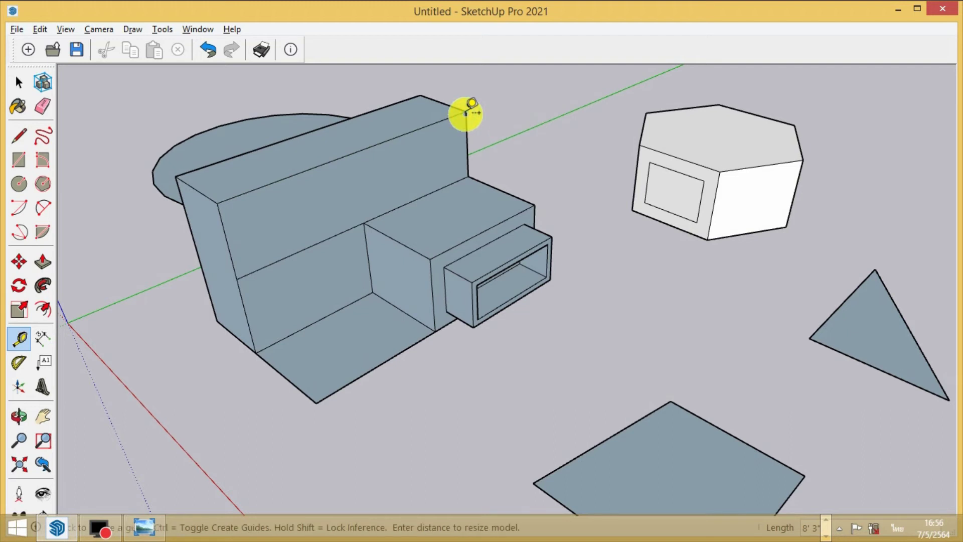
click(43, 338)
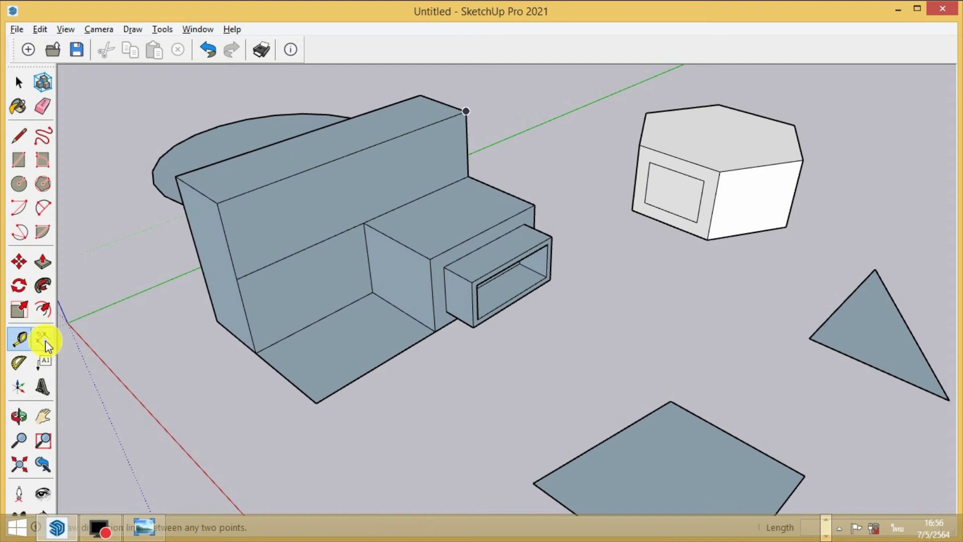
Step: Dimension the box's left edge at 4' 7 9/16", discarding a stray dimension on the square
click(44, 337)
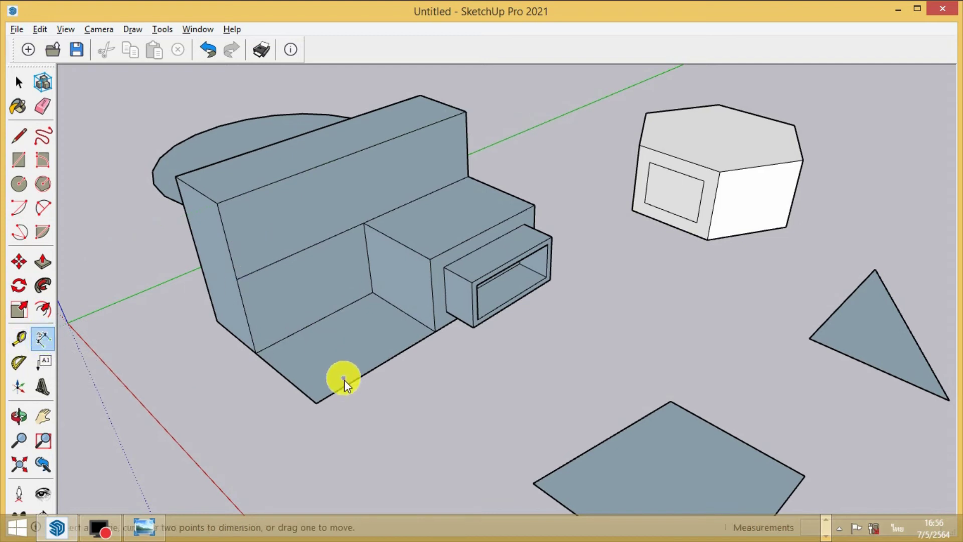
click(668, 403)
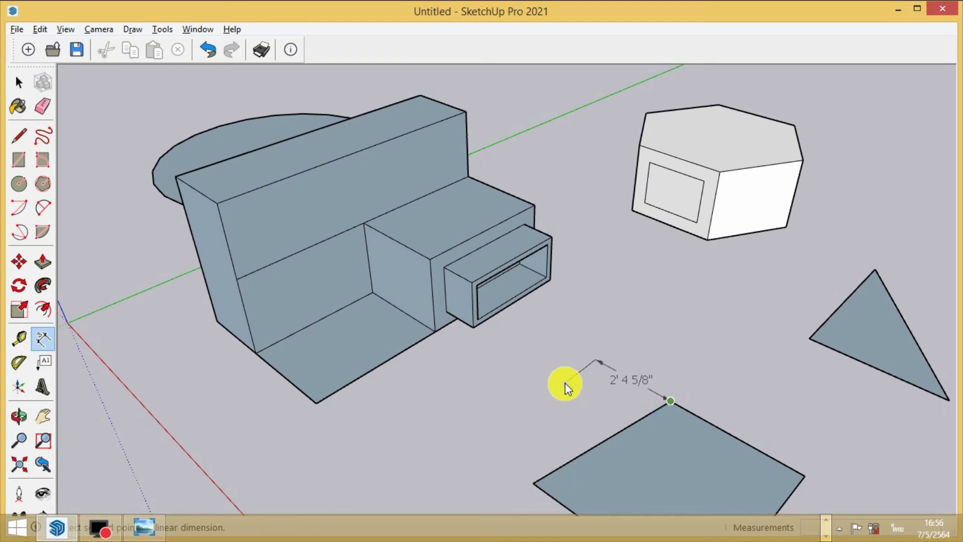
key(Escape)
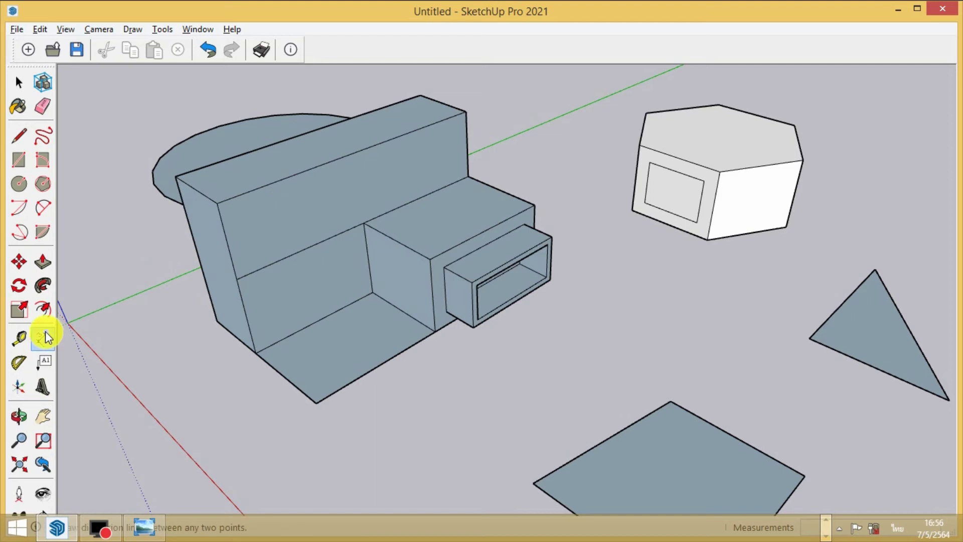
click(178, 180)
click(215, 320)
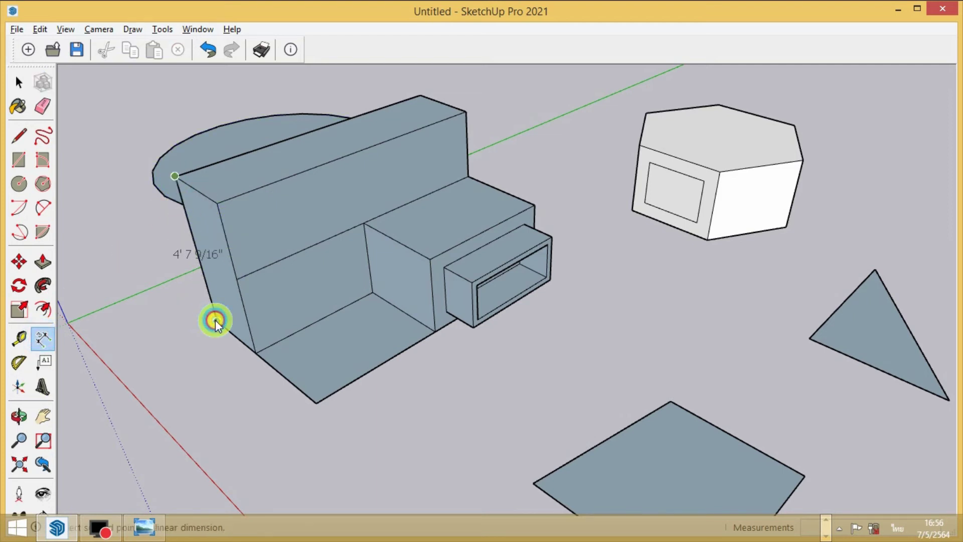
click(176, 338)
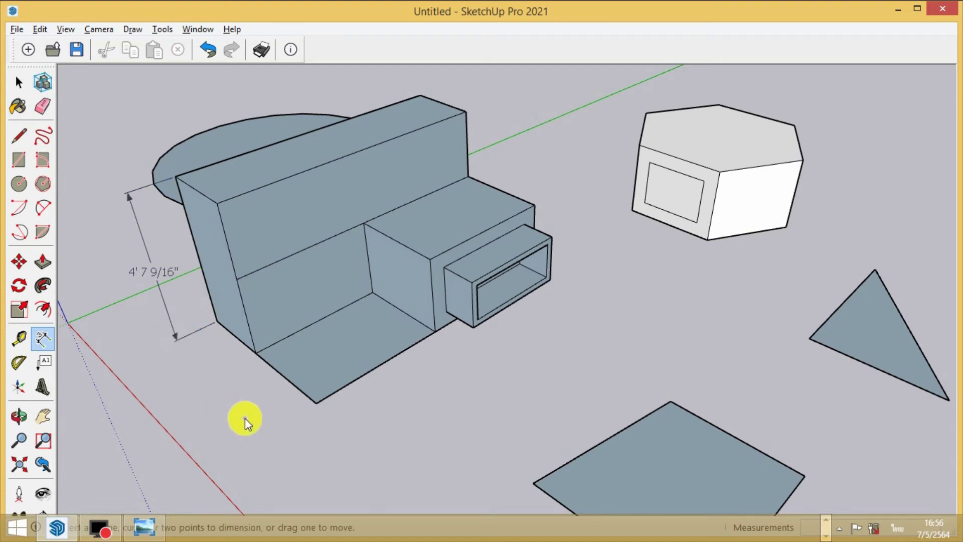
click(43, 339)
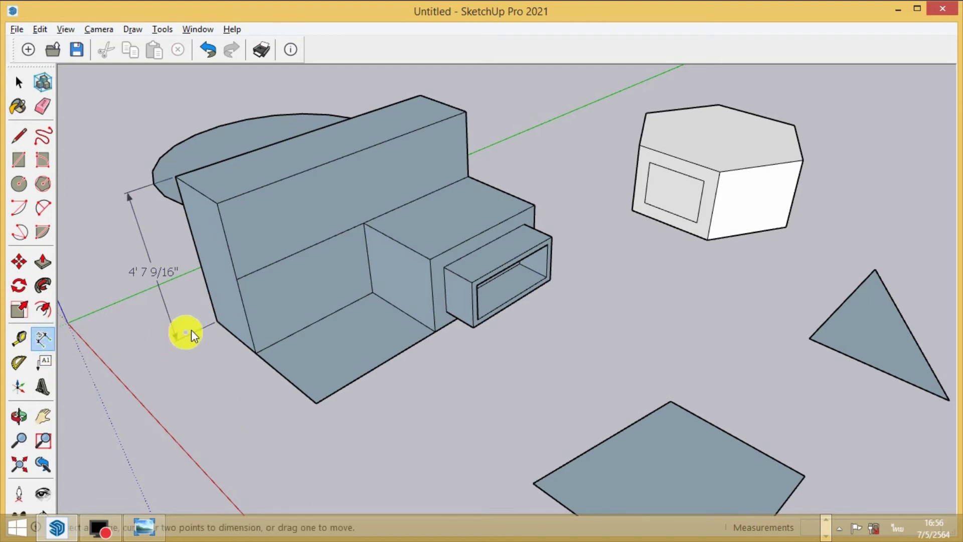
Step: Add the 5' 1/8" dimension along the box's bottom edge
click(216, 323)
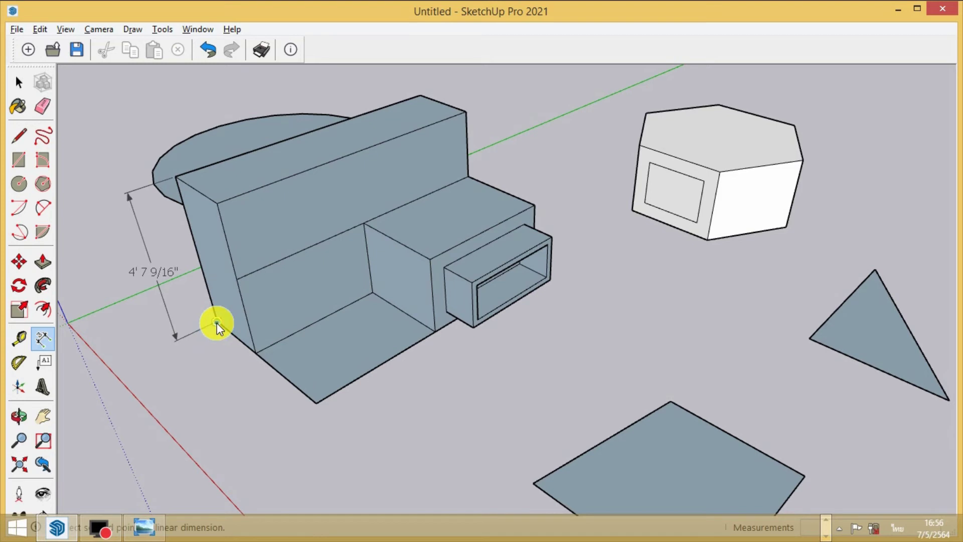
click(316, 403)
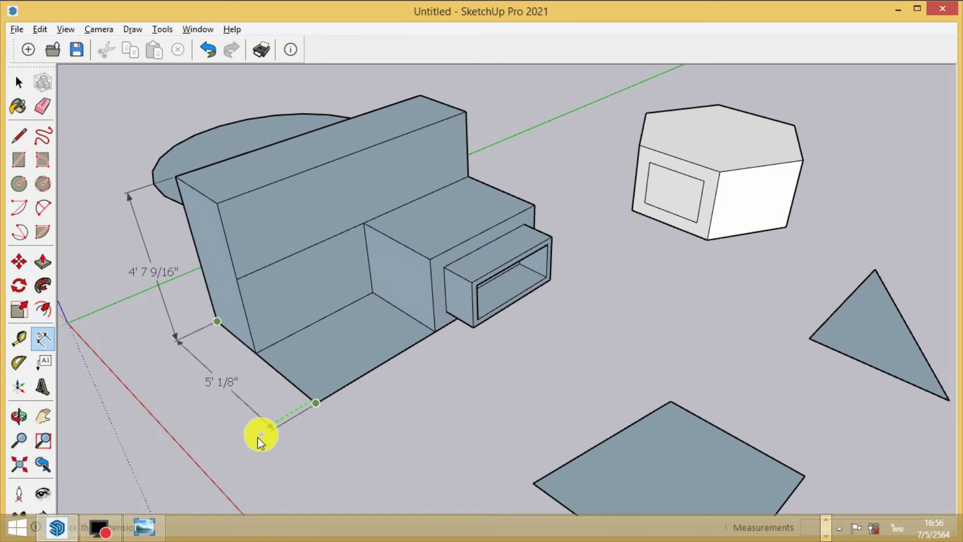
click(235, 447)
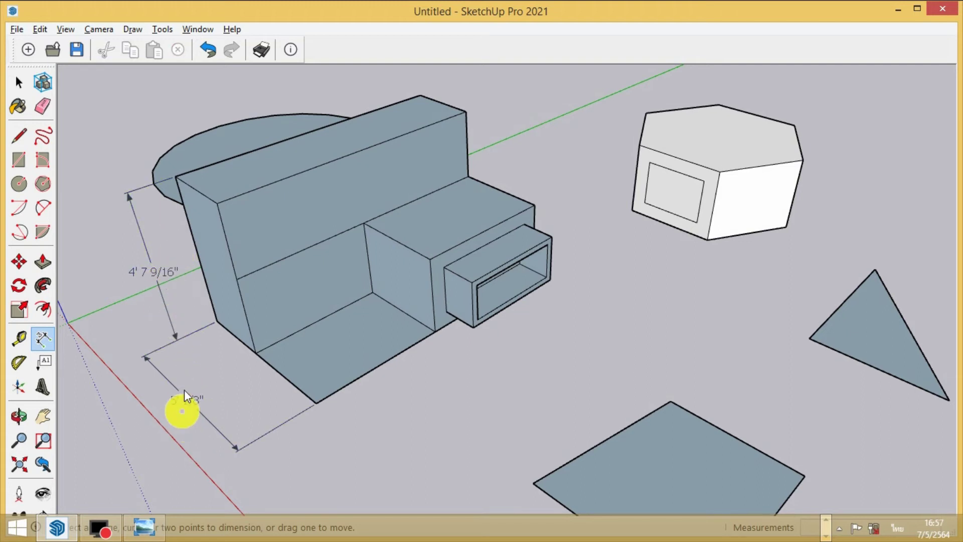
click(176, 271)
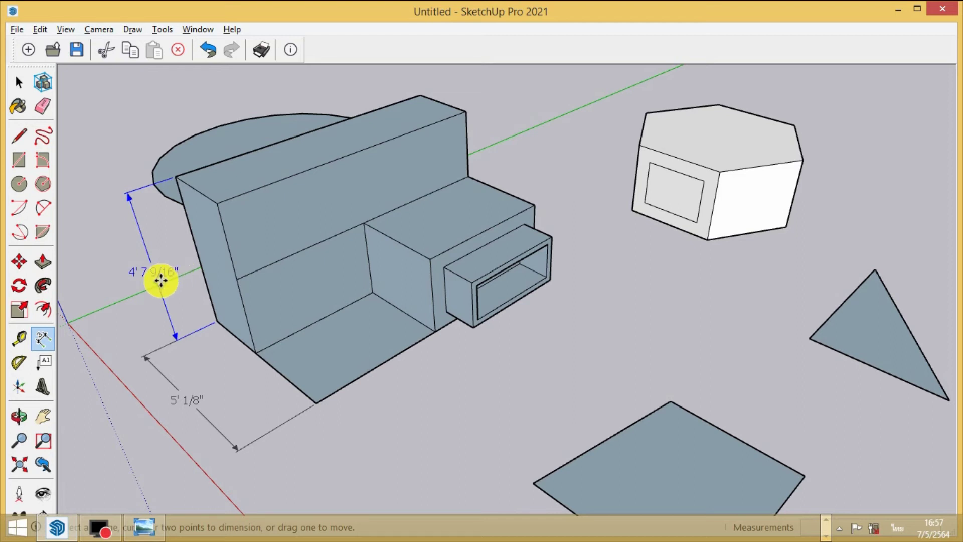
click(157, 234)
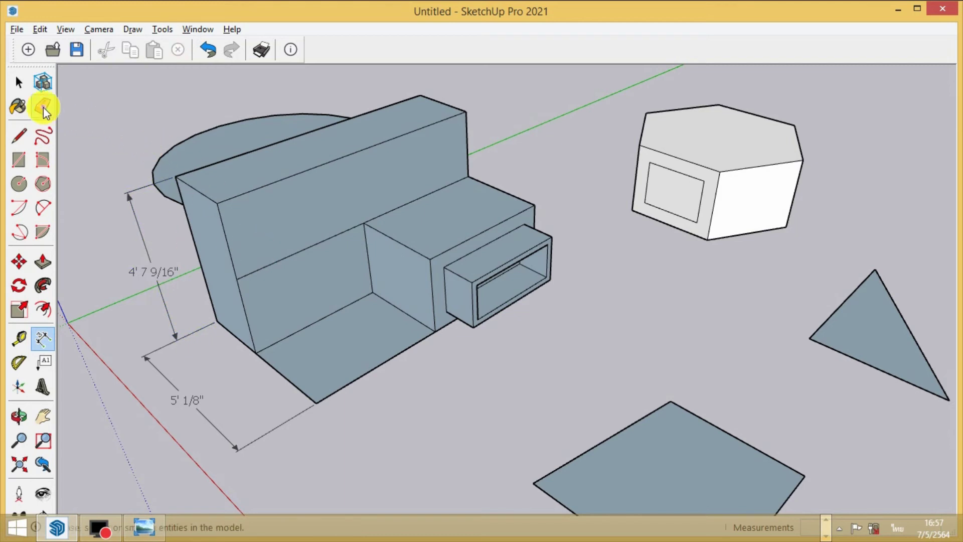
Step: Paint the hexagon's right face red (Color A05) and its top pale pink (Color A01)
click(16, 106)
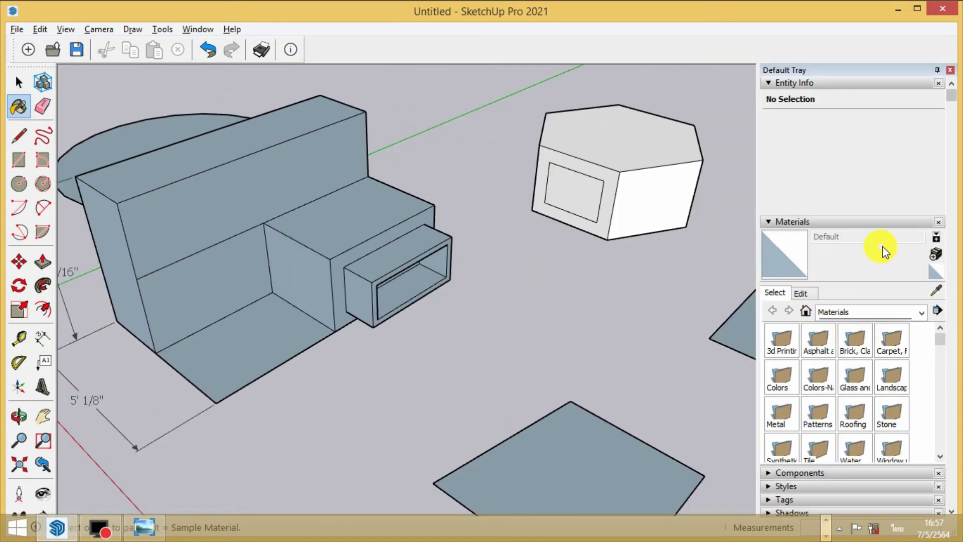
click(874, 312)
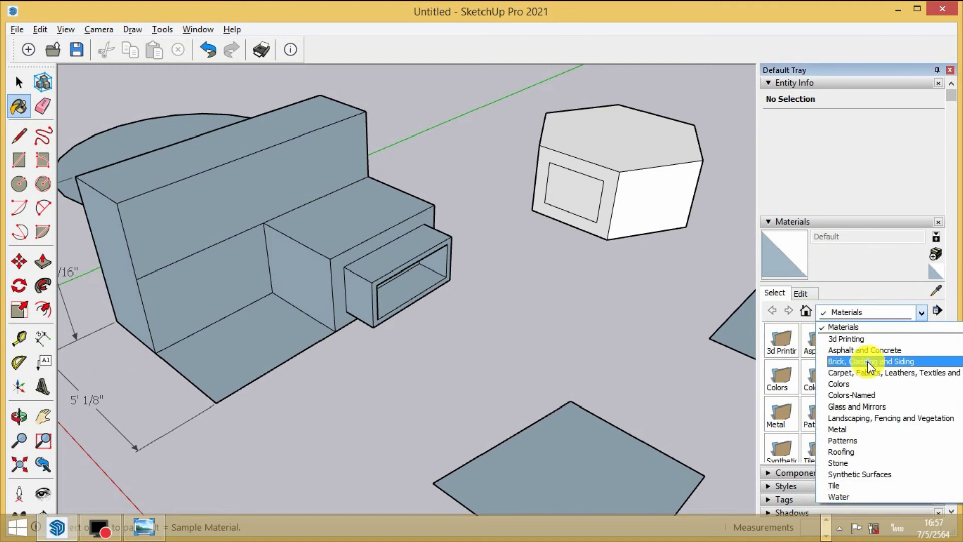
click(863, 384)
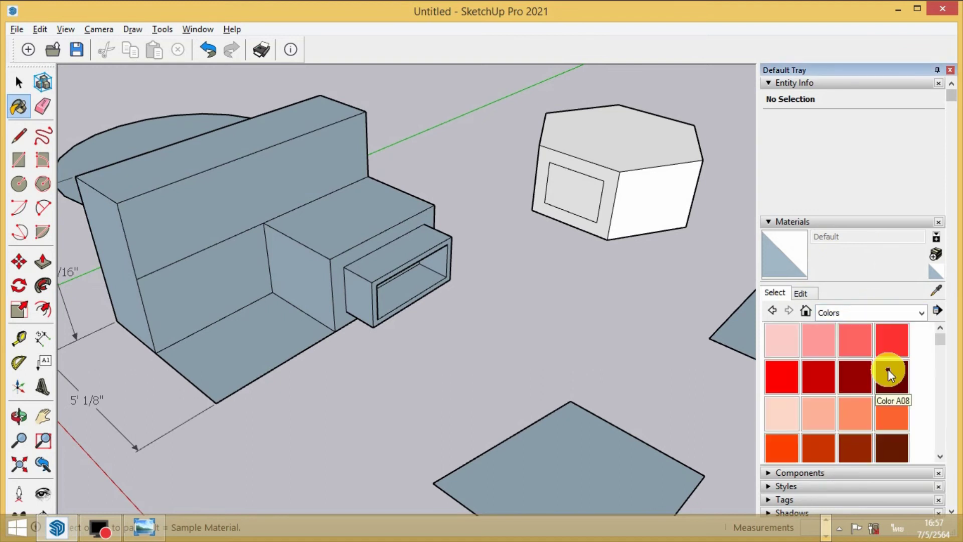
click(778, 377)
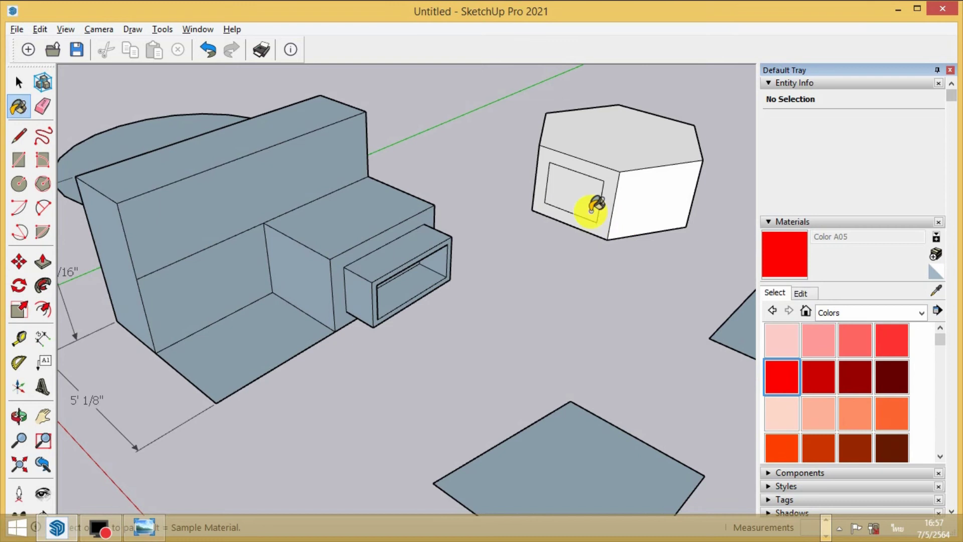
click(637, 201)
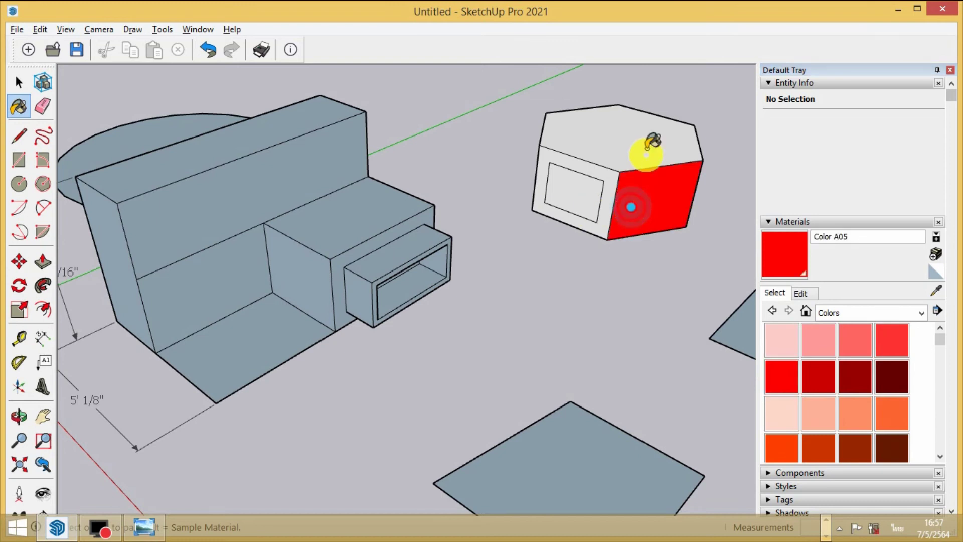
click(784, 346)
click(617, 144)
click(874, 314)
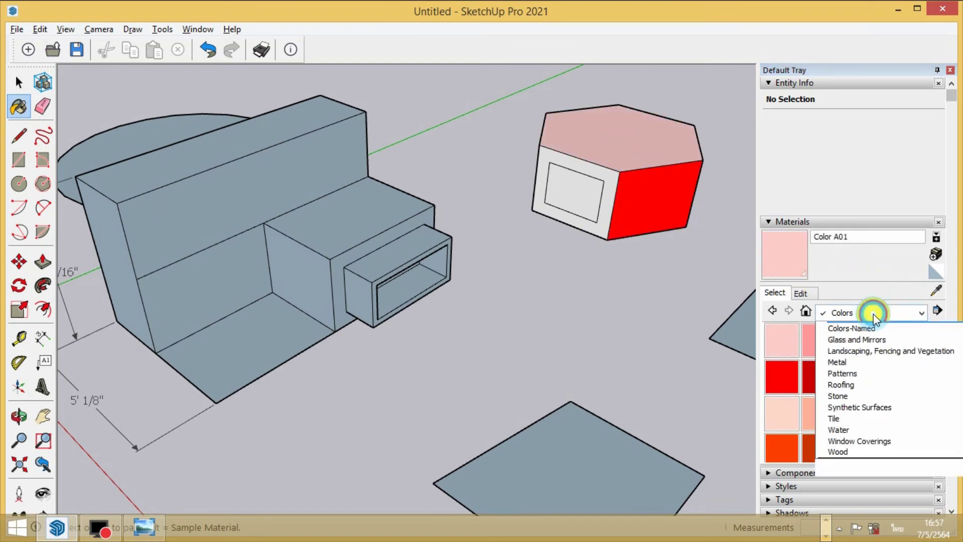
click(867, 492)
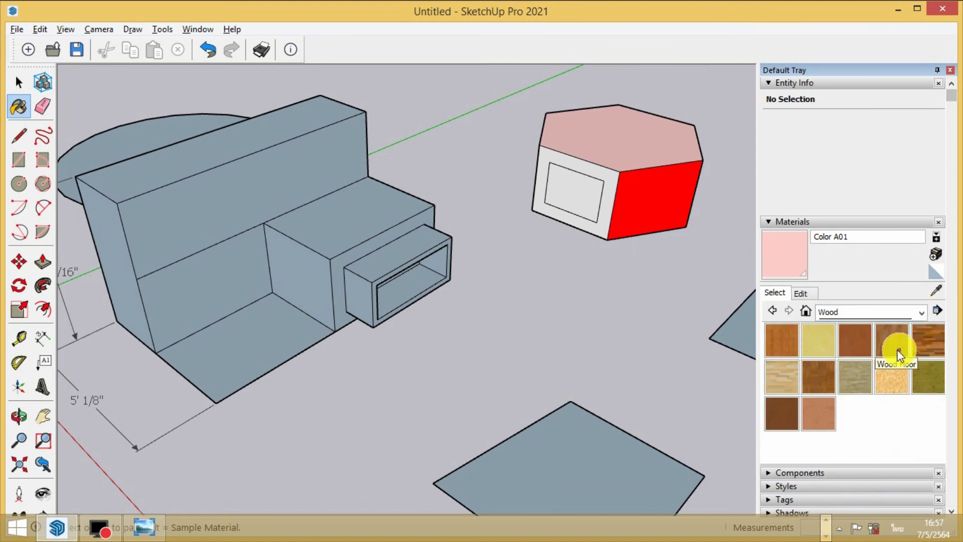
Step: Paint the step's top and the back wall's front face with Wood Floor
click(897, 352)
click(355, 207)
click(281, 170)
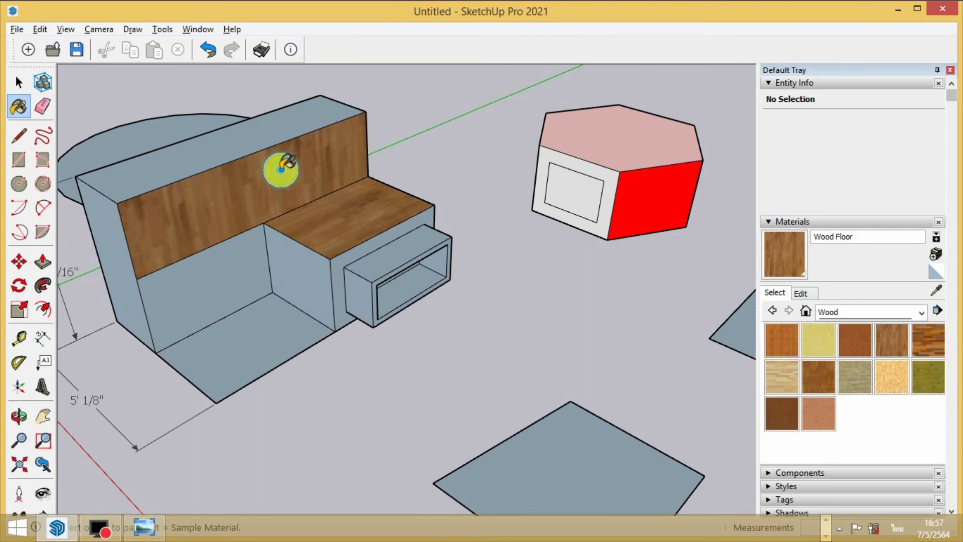
Step: Paint the box's inner floor with Water Light Blue and zoom out
click(891, 315)
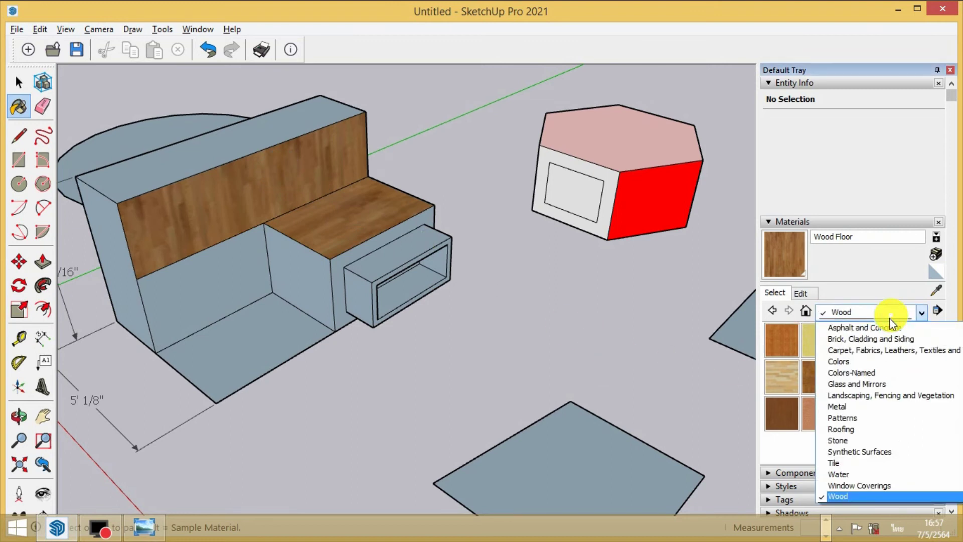
click(888, 471)
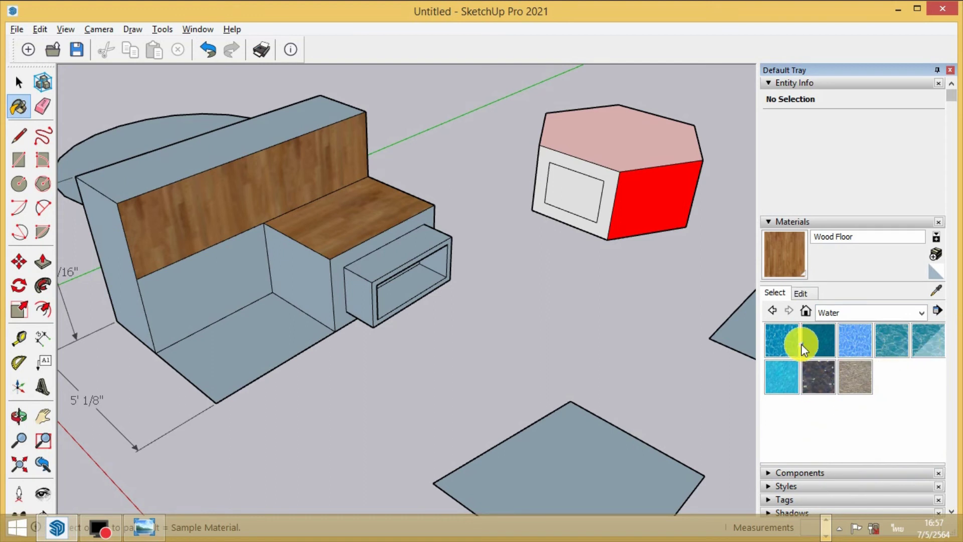
click(851, 344)
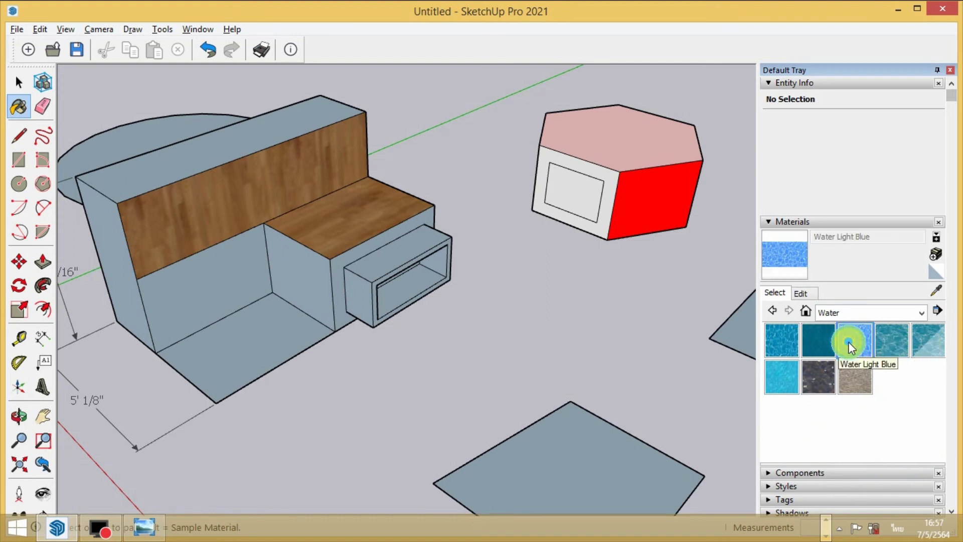
click(254, 326)
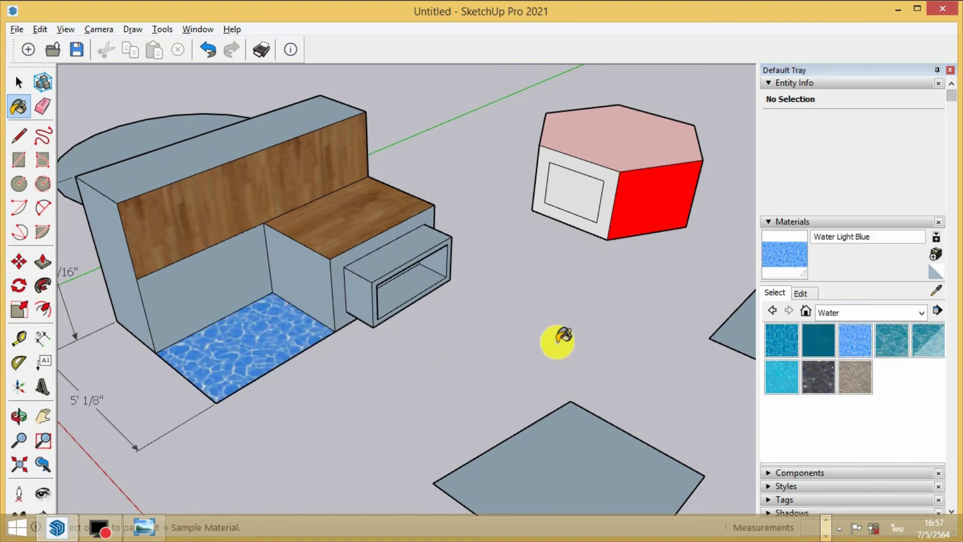
scroll(562, 336, down, 1)
scroll(559, 339, down, 1)
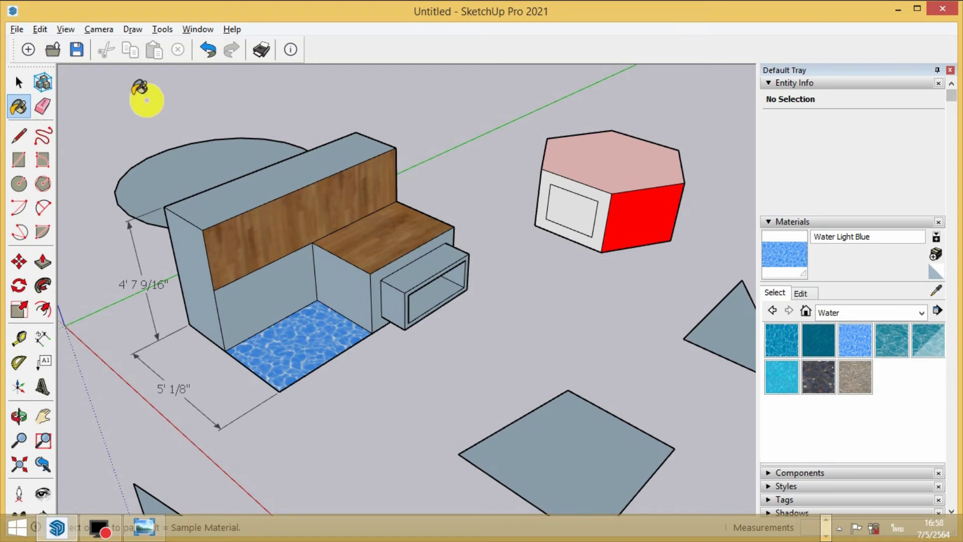
click(18, 82)
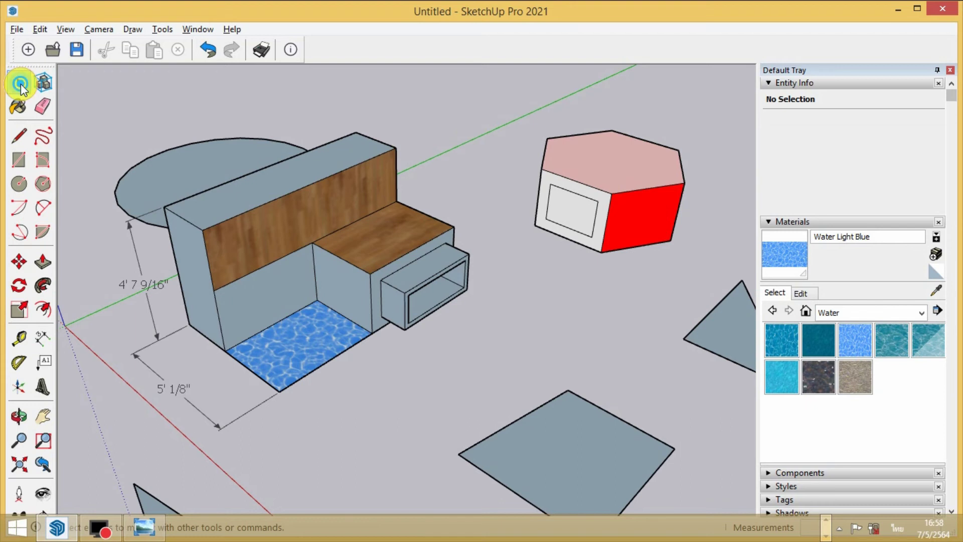
Step: Inspect the wall top, circle, hexagon side, triangle and water edge in Entity Info
click(324, 167)
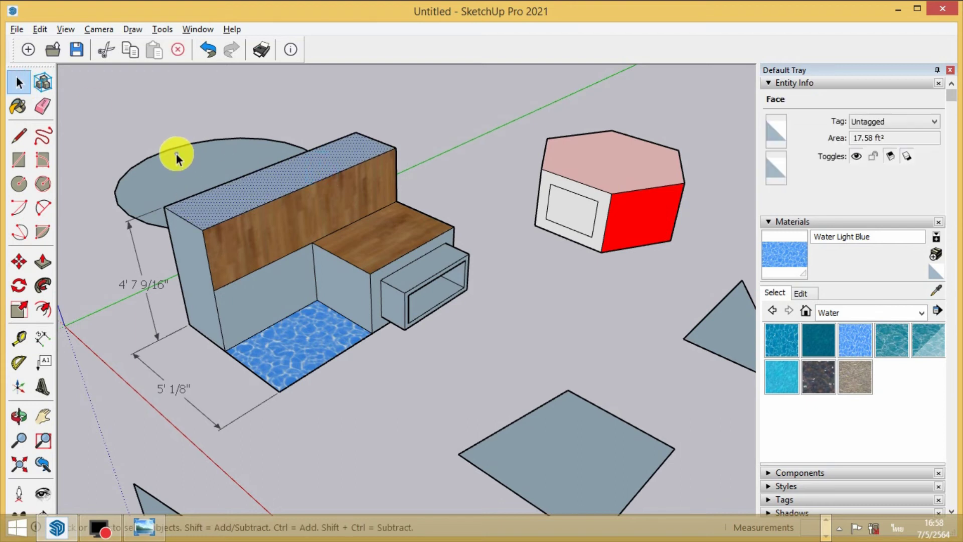
click(177, 172)
scroll(275, 232, down, 2)
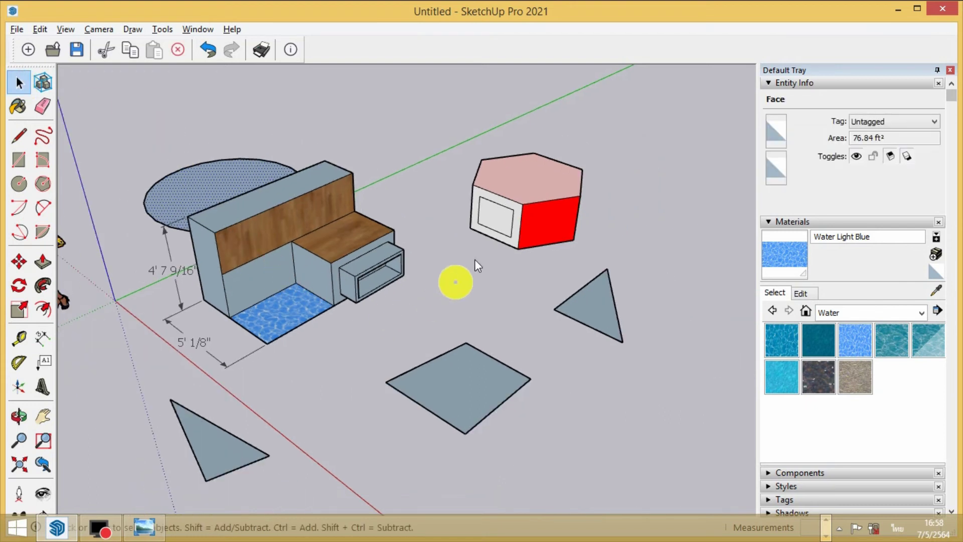
click(517, 172)
click(547, 233)
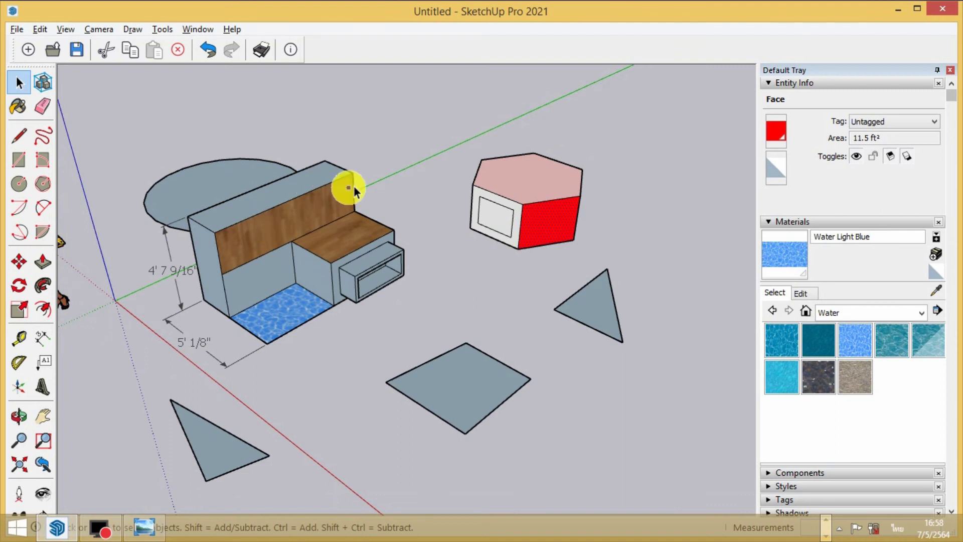
click(693, 217)
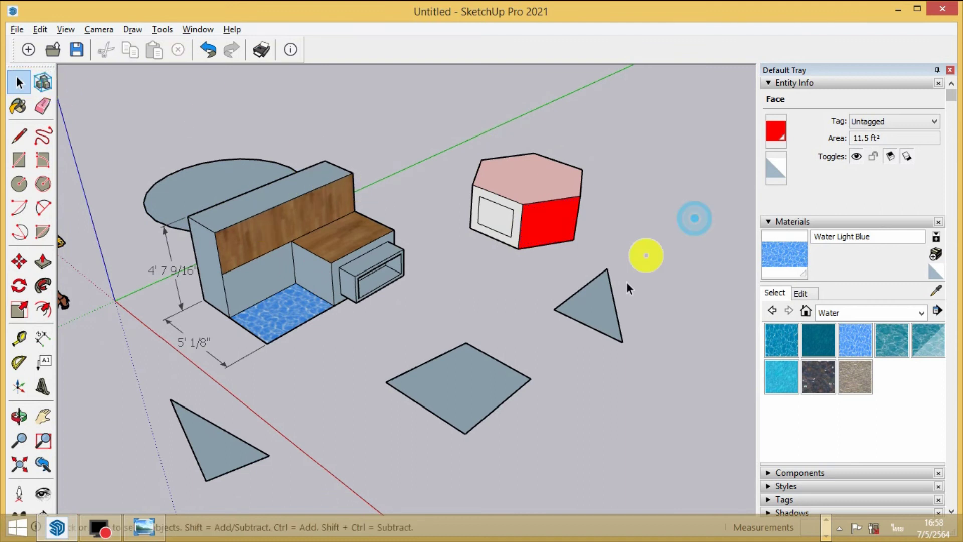
click(596, 315)
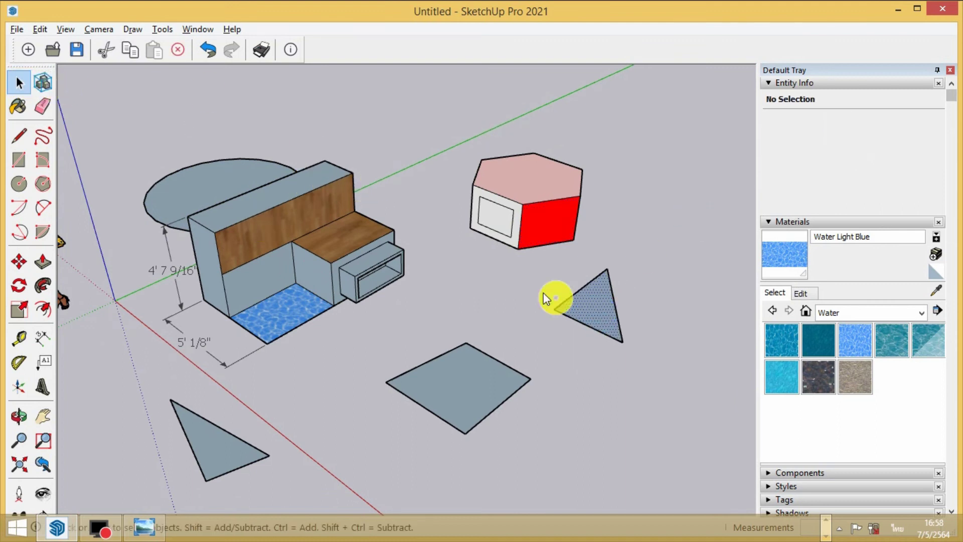
click(291, 329)
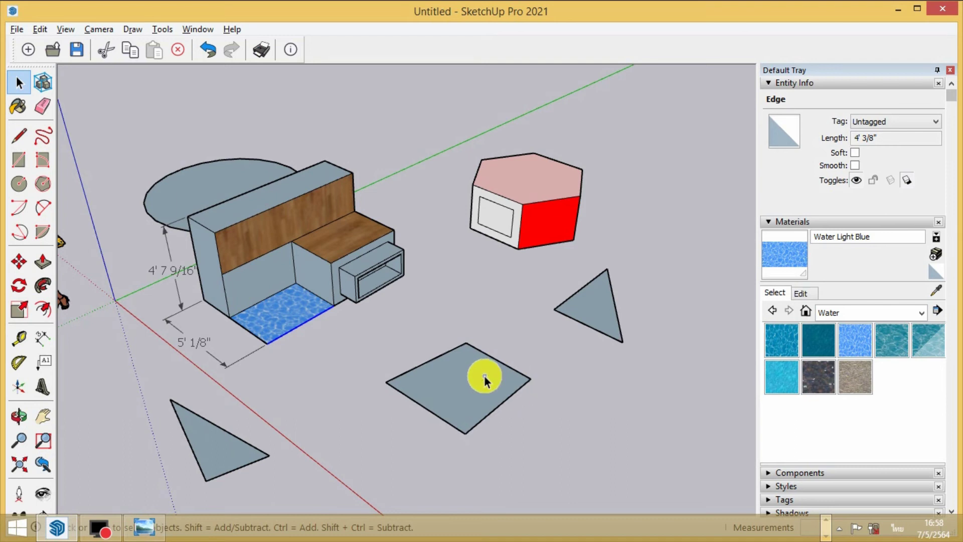
Step: Select the grey square's face together with all four of its edges
click(493, 358)
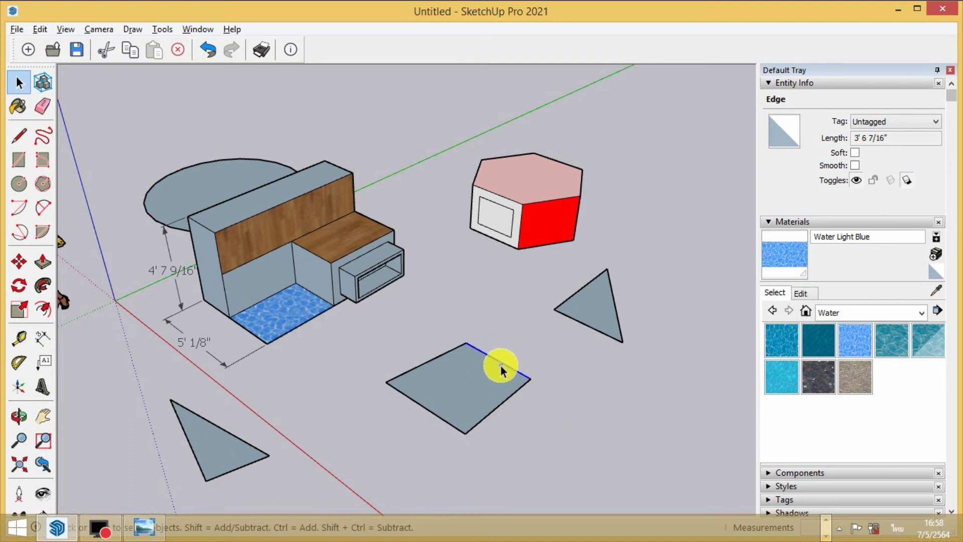
click(449, 355)
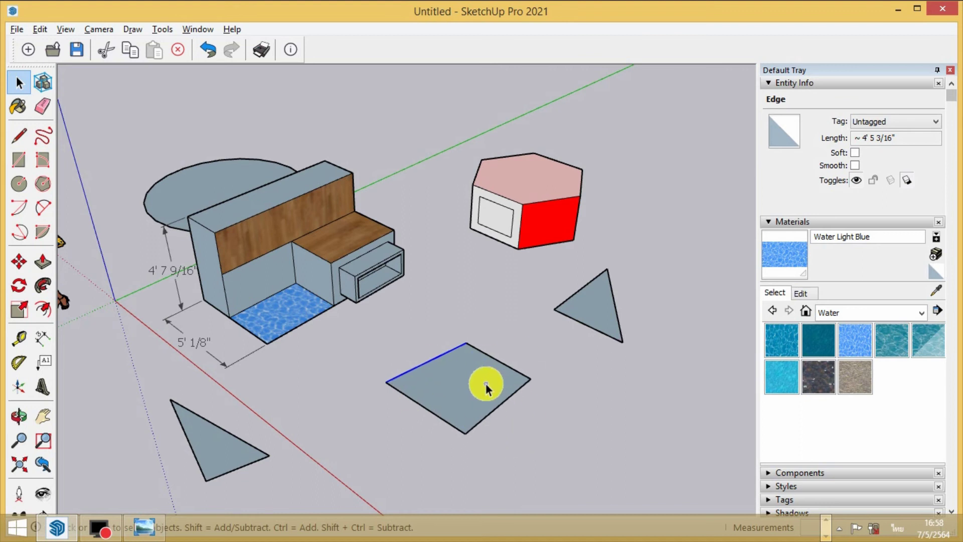
double_click(467, 387)
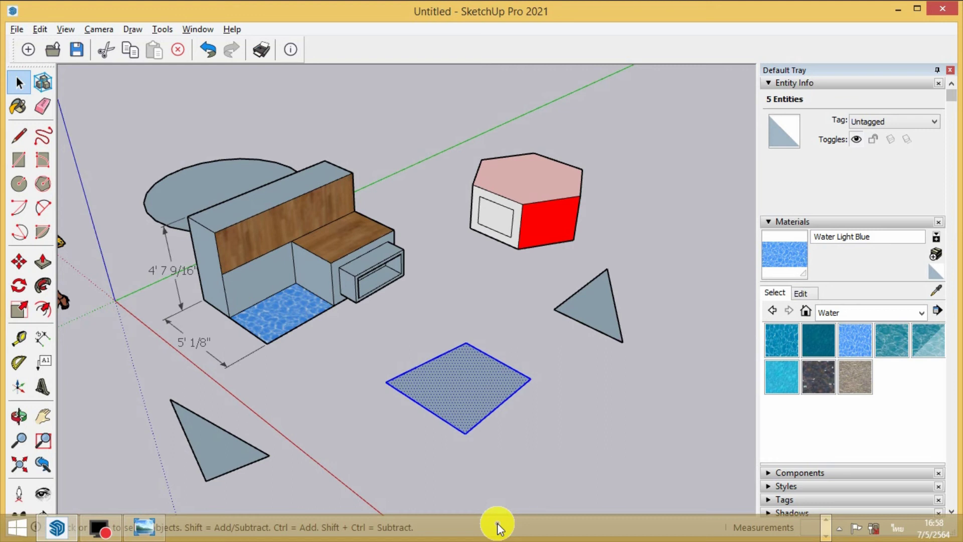
Step: Delete the grey square and the right-hand triangle
key(Delete)
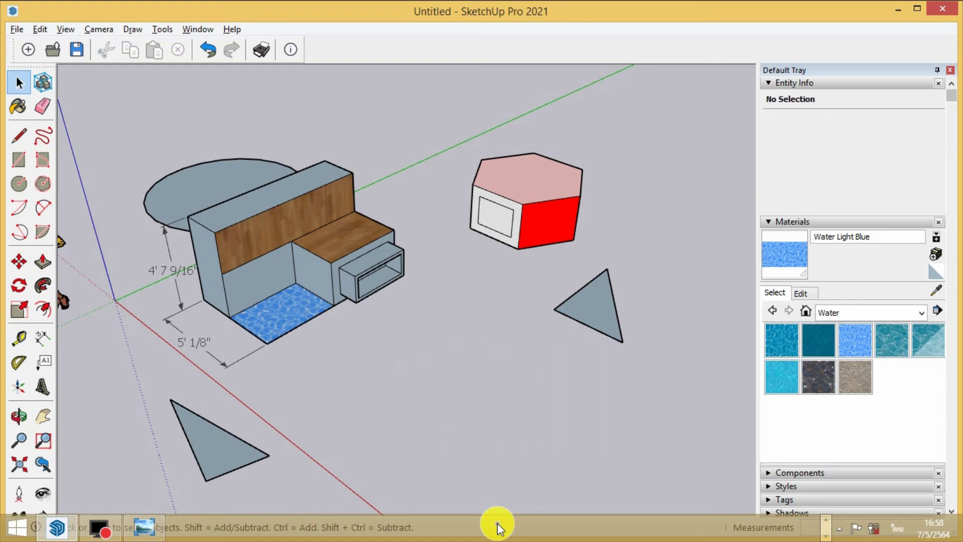
click(521, 270)
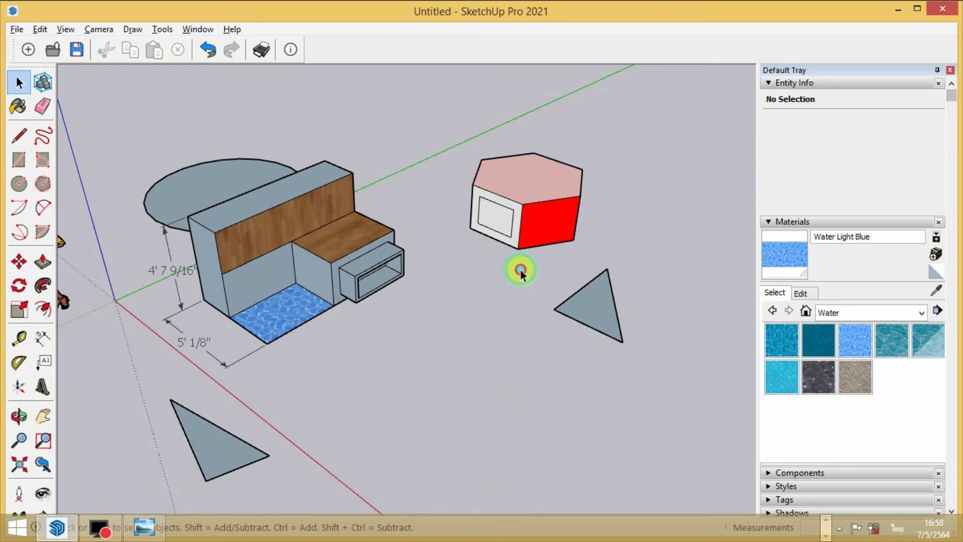
mouse_move(555, 291)
mouse_down()
mouse_move(533, 290)
mouse_move(664, 327)
mouse_move(678, 386)
mouse_up()
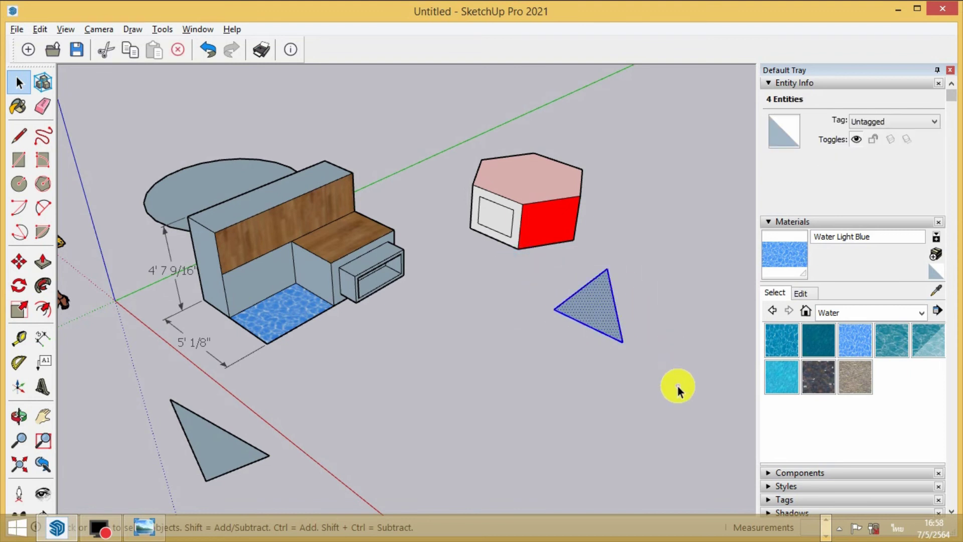
key(Delete)
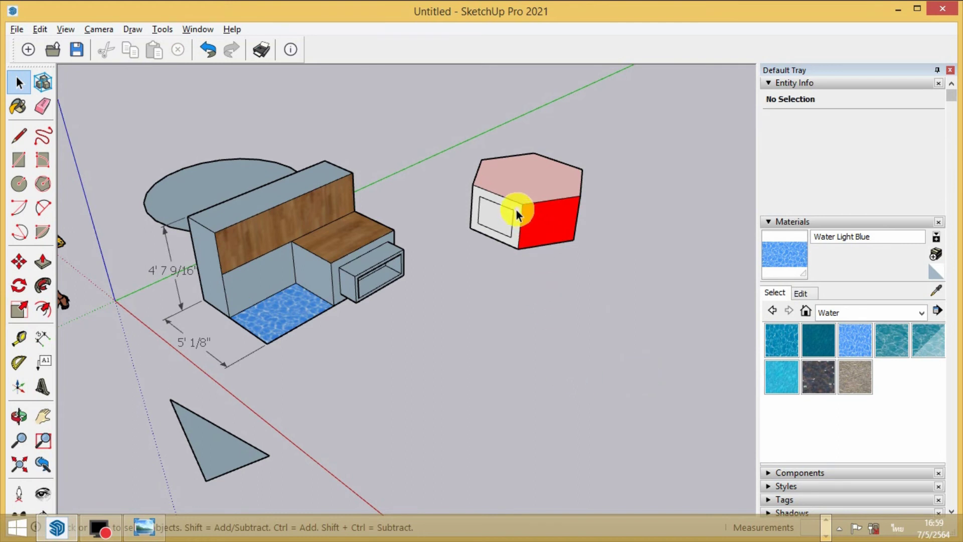
Step: Select the entire hexagonal prism, all 31 faces and edges
click(527, 186)
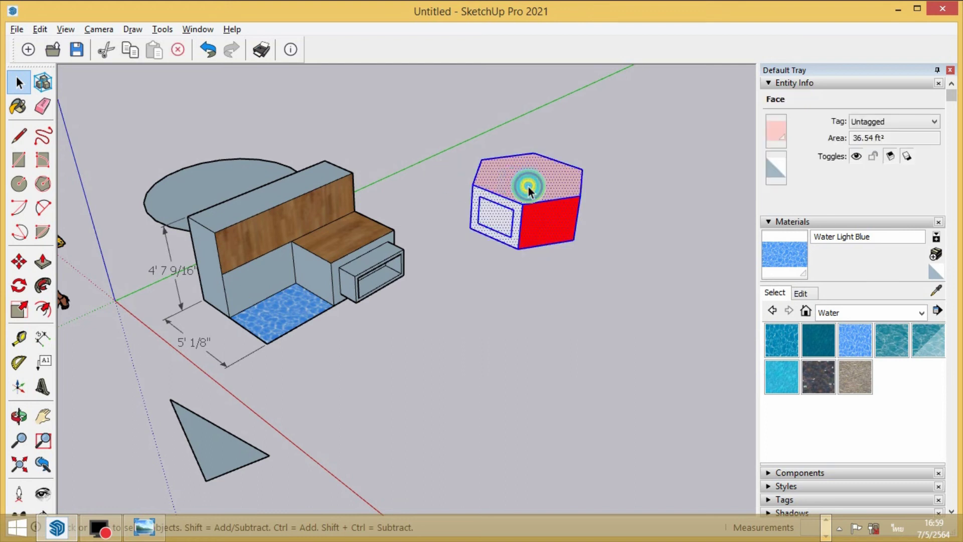
triple_click(529, 188)
click(533, 186)
double_click(529, 185)
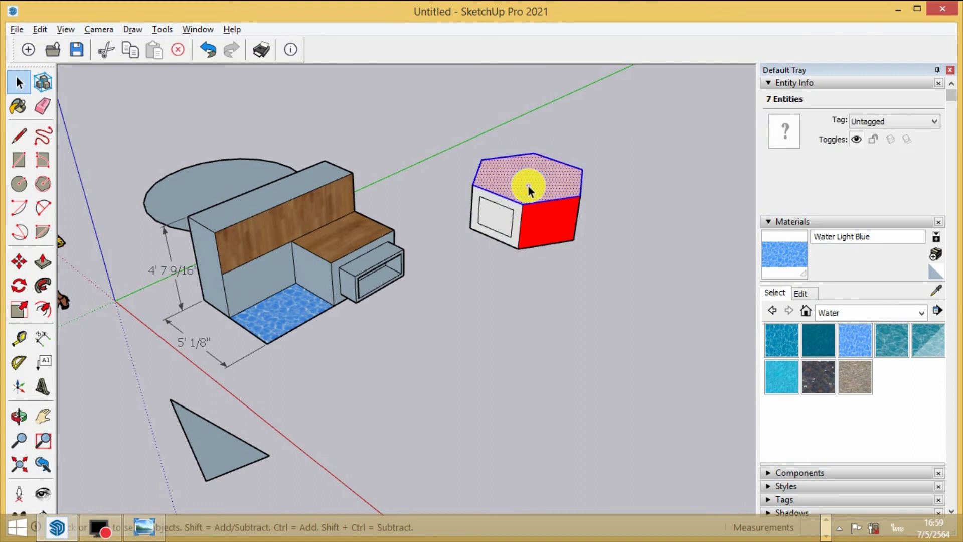
click(529, 185)
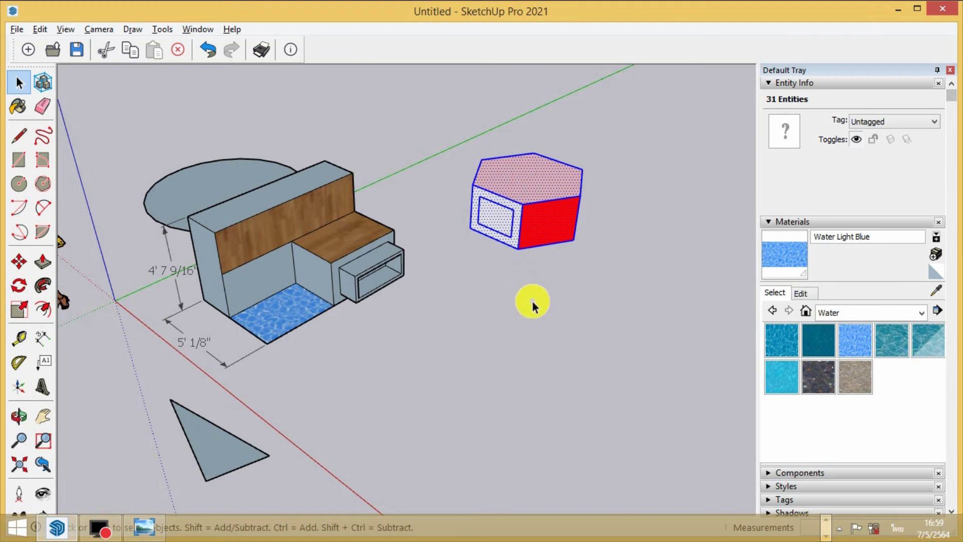
Step: Window-select the hexagonal prism and shift it slightly forward, nearer the textured box
click(441, 166)
drag(405, 117, 666, 285)
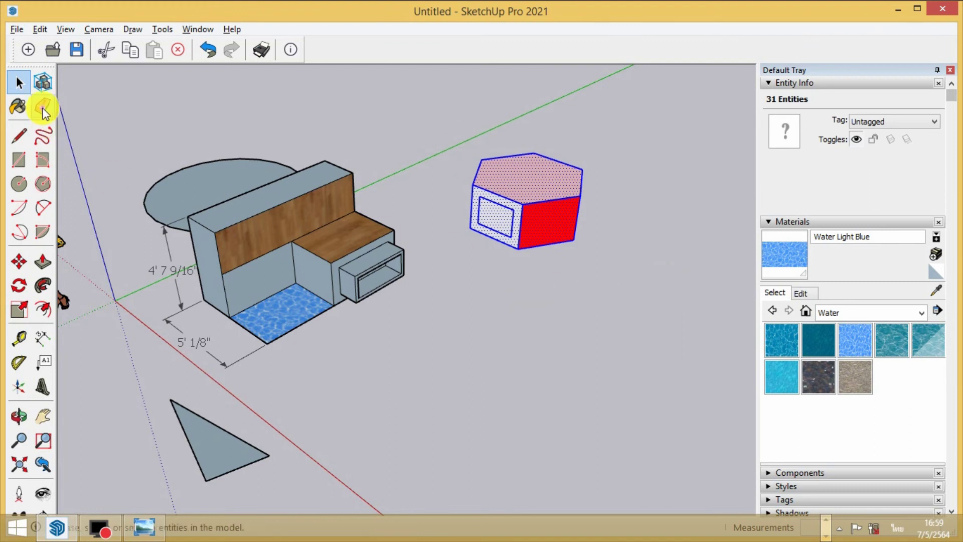
click(19, 262)
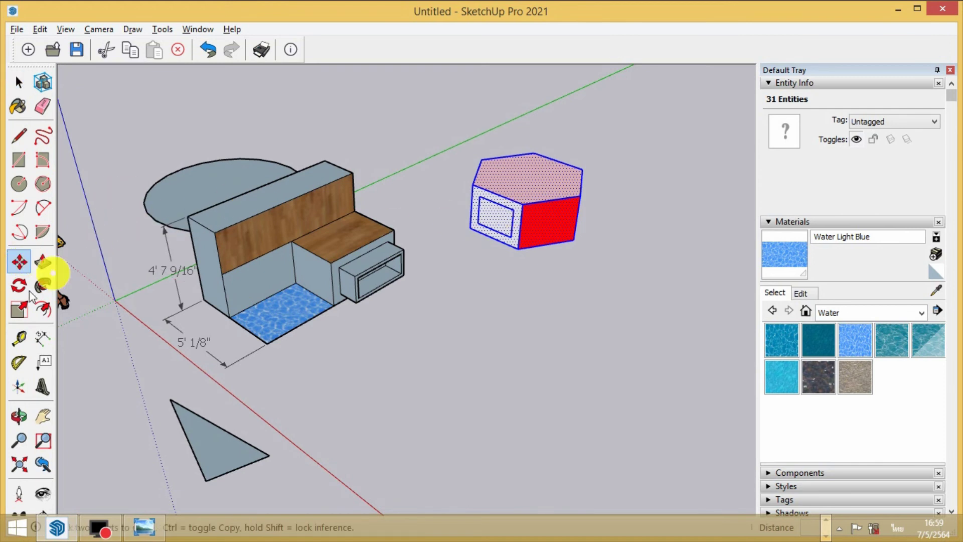
click(510, 176)
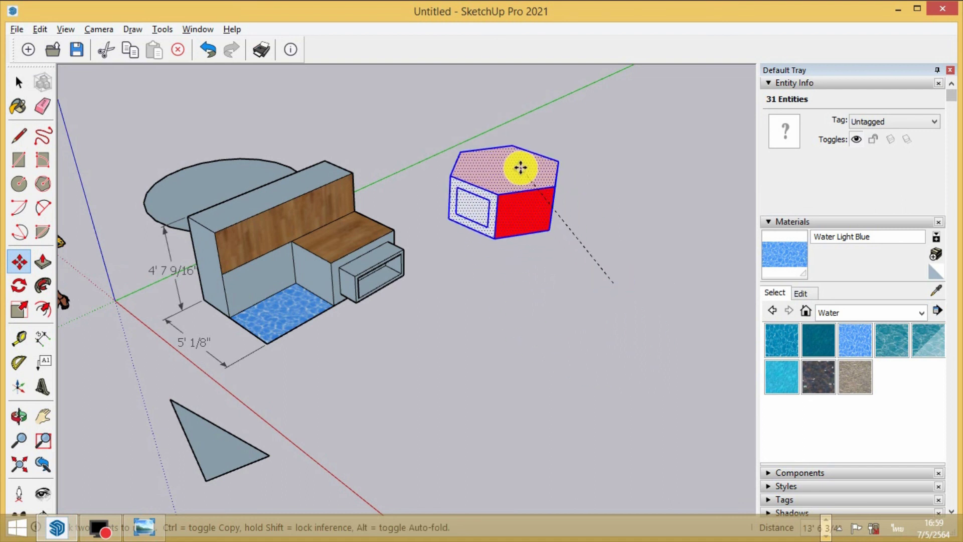
click(436, 304)
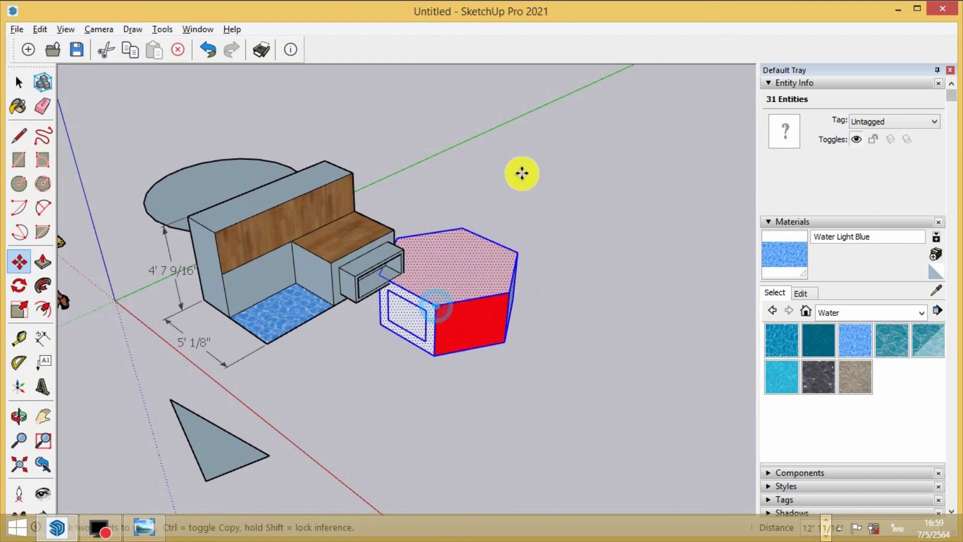
click(474, 254)
click(532, 209)
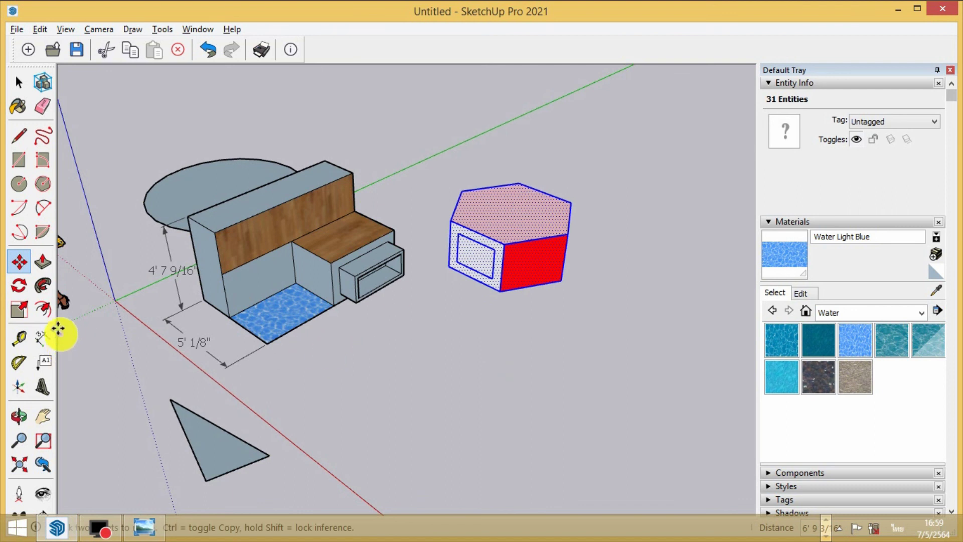
click(20, 310)
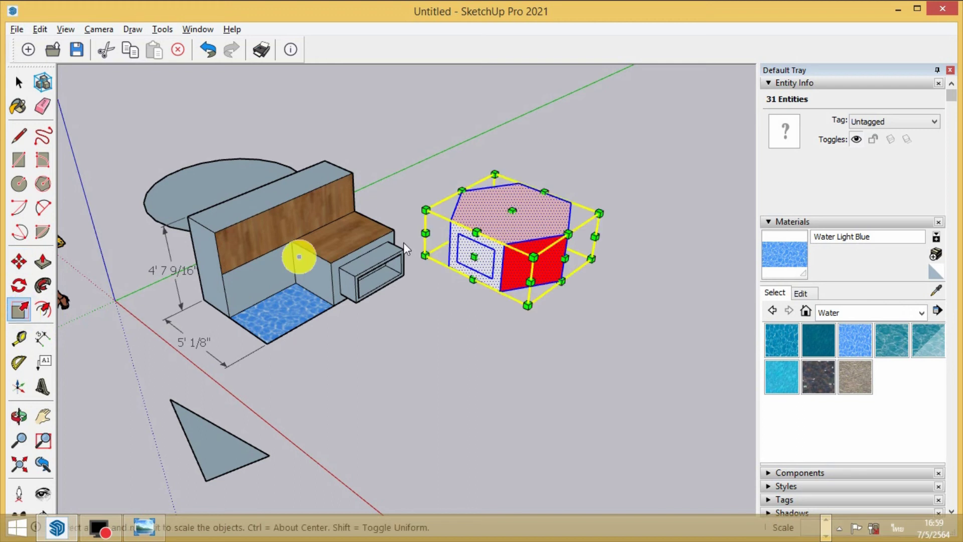
drag(597, 216, 617, 218)
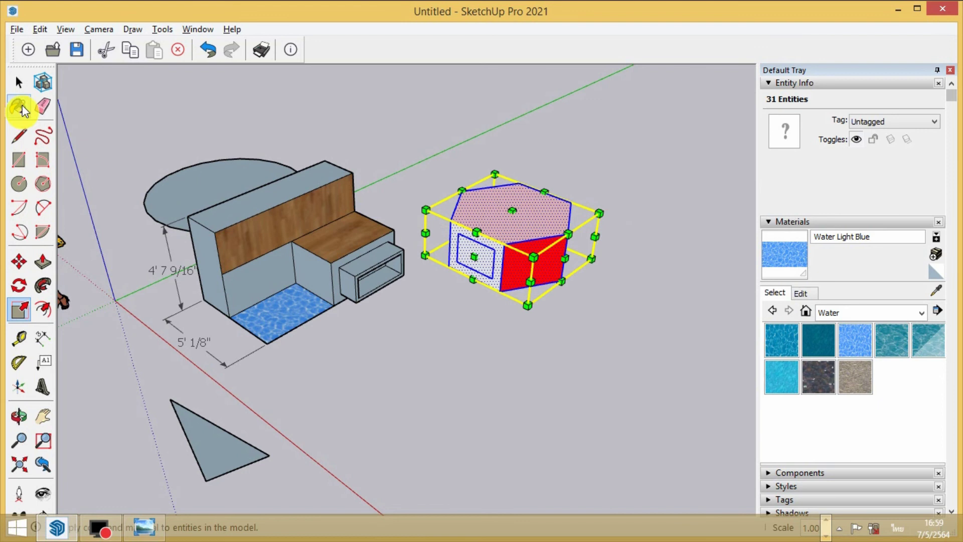
click(19, 82)
click(241, 90)
click(407, 198)
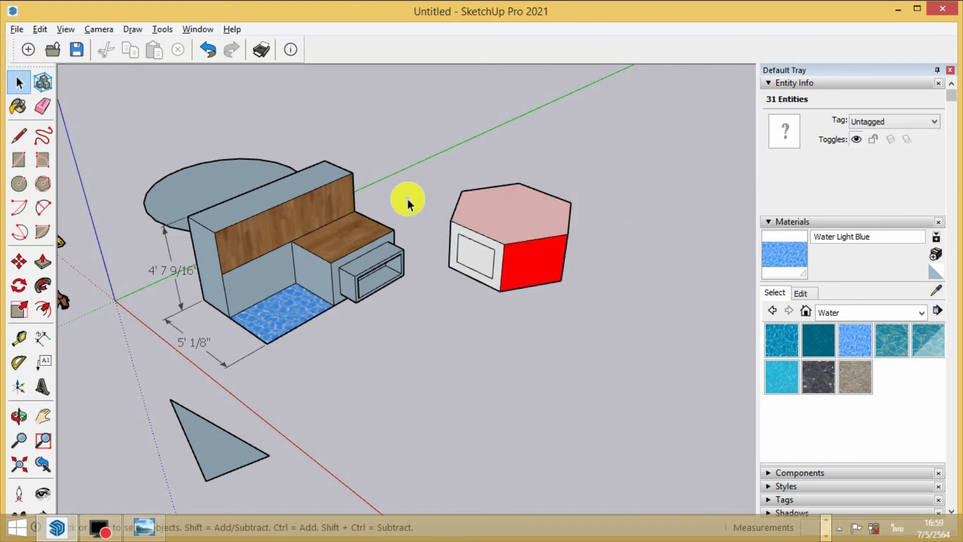
click(522, 242)
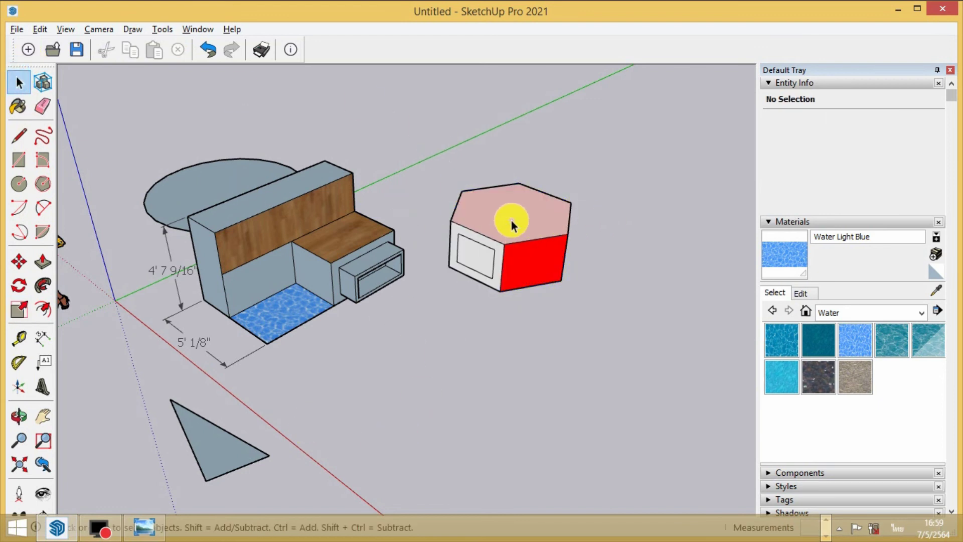
click(513, 221)
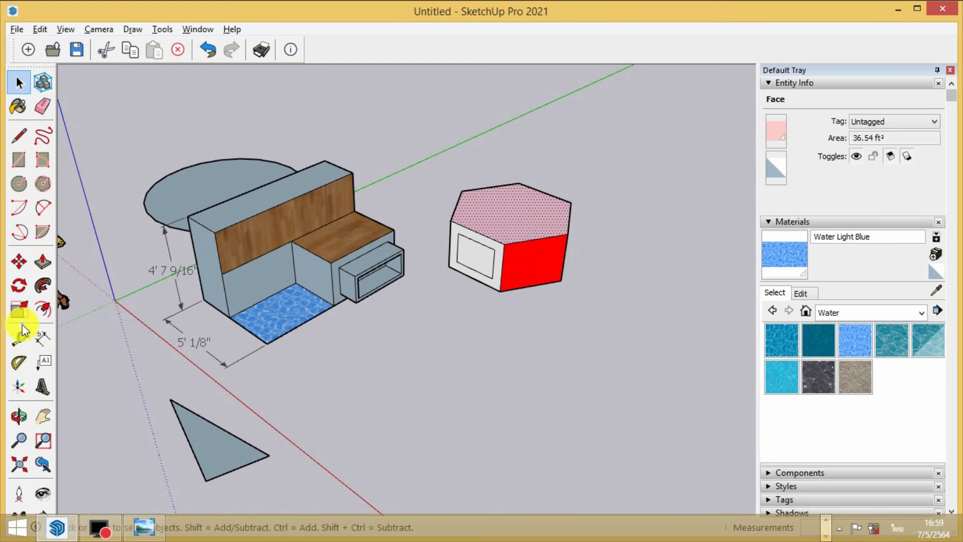
triple_click(513, 217)
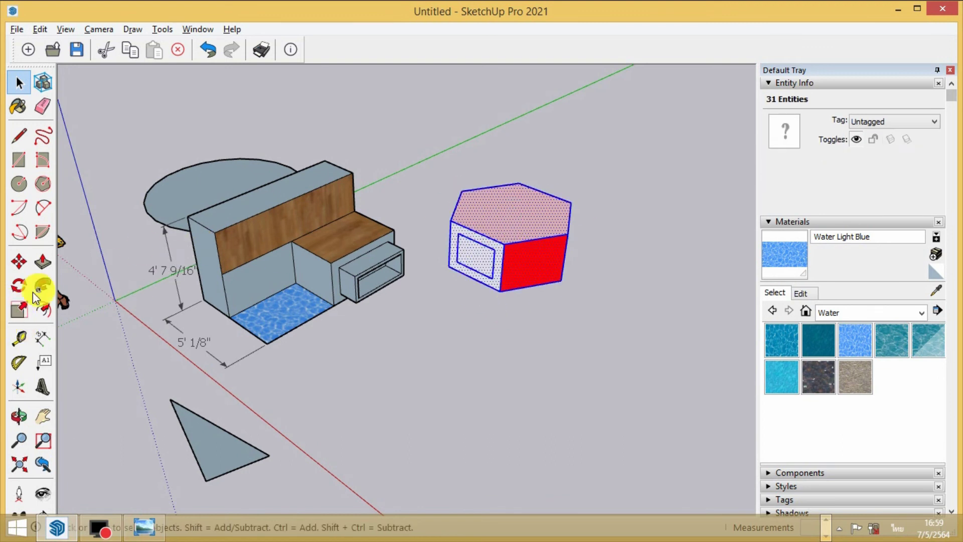
click(19, 310)
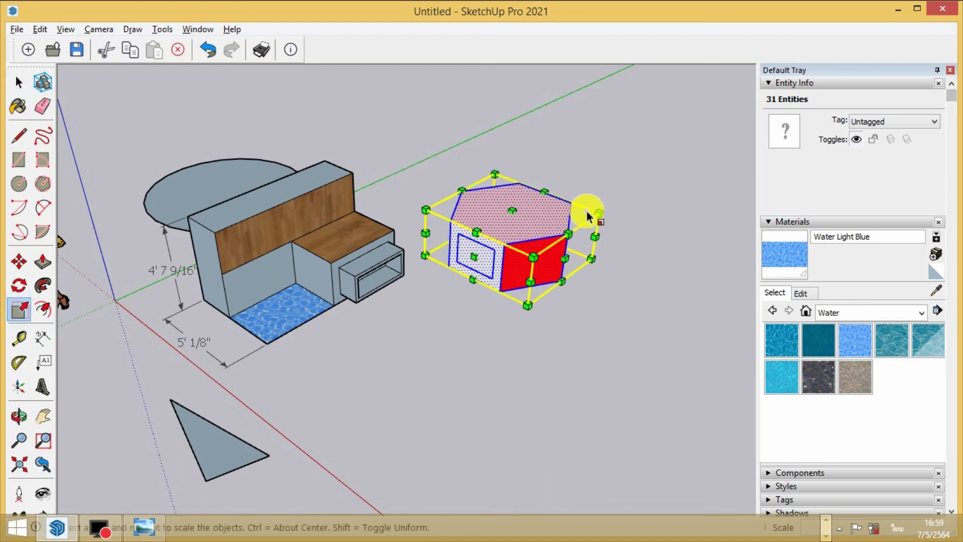
drag(598, 213, 574, 218)
key(Escape)
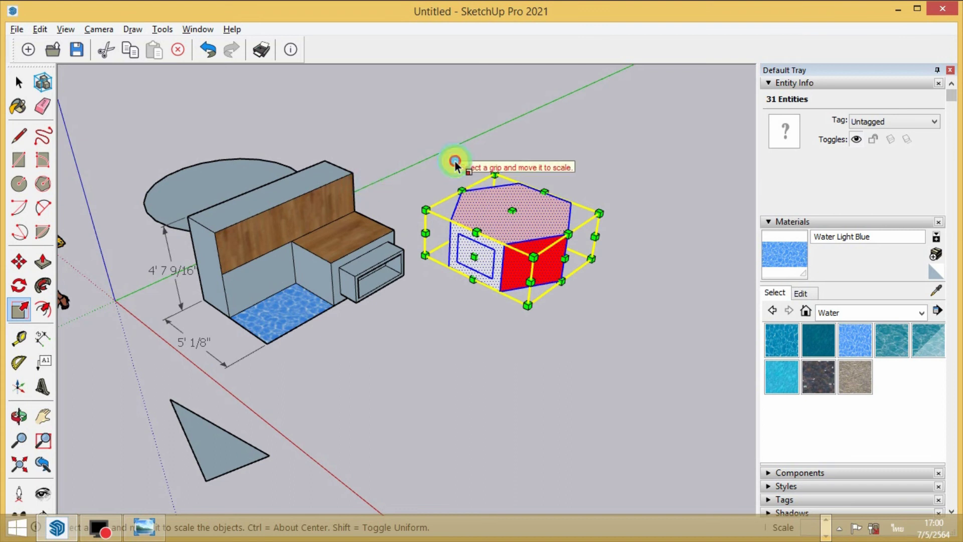
click(19, 83)
click(370, 165)
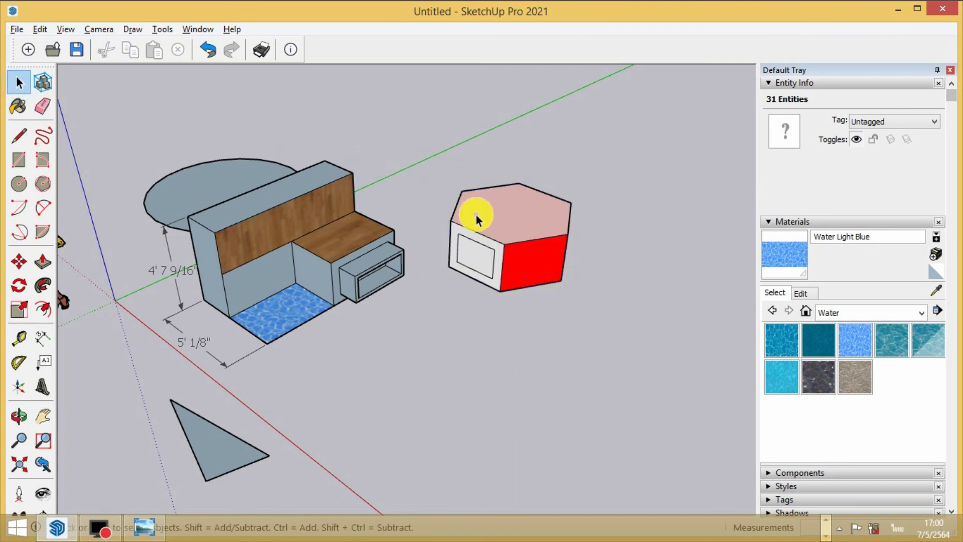
triple_click(493, 218)
Step: Group the red-and-pink hexagonal prism's geometry with Make Group from the right-click menu
right_click(504, 223)
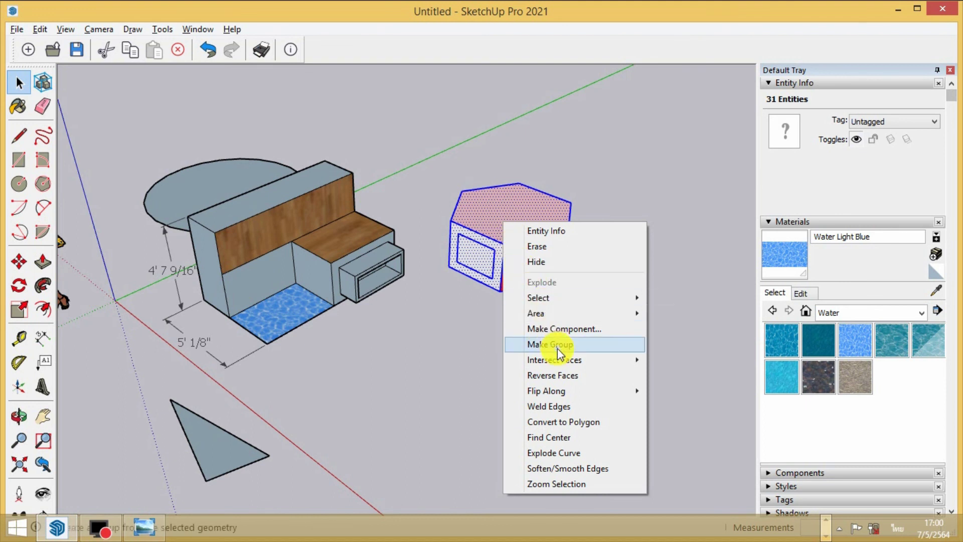
click(588, 351)
click(605, 349)
click(543, 245)
Step: Check that the new prism group selects as one 112.08 ft³ solid
click(652, 389)
click(524, 258)
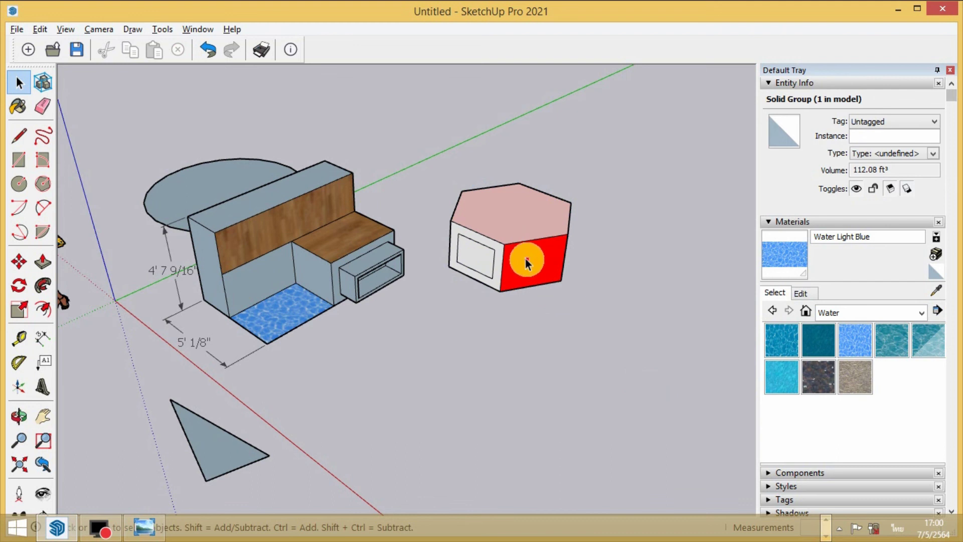
click(589, 314)
click(548, 230)
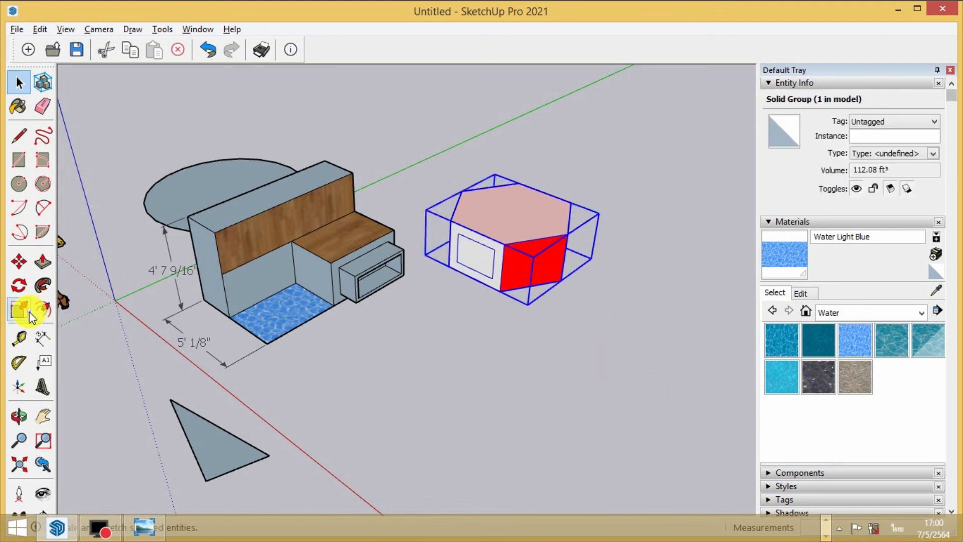
click(595, 299)
click(491, 256)
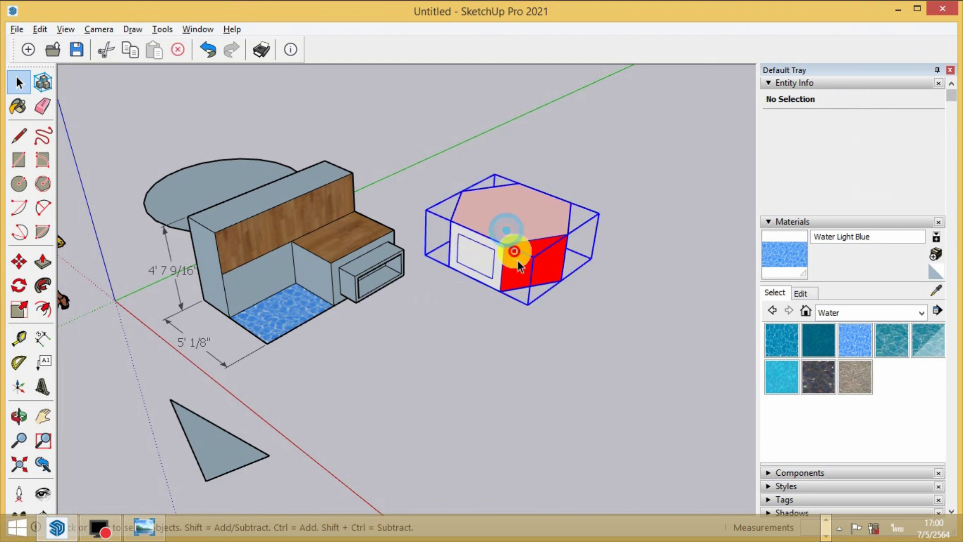
click(582, 354)
click(465, 253)
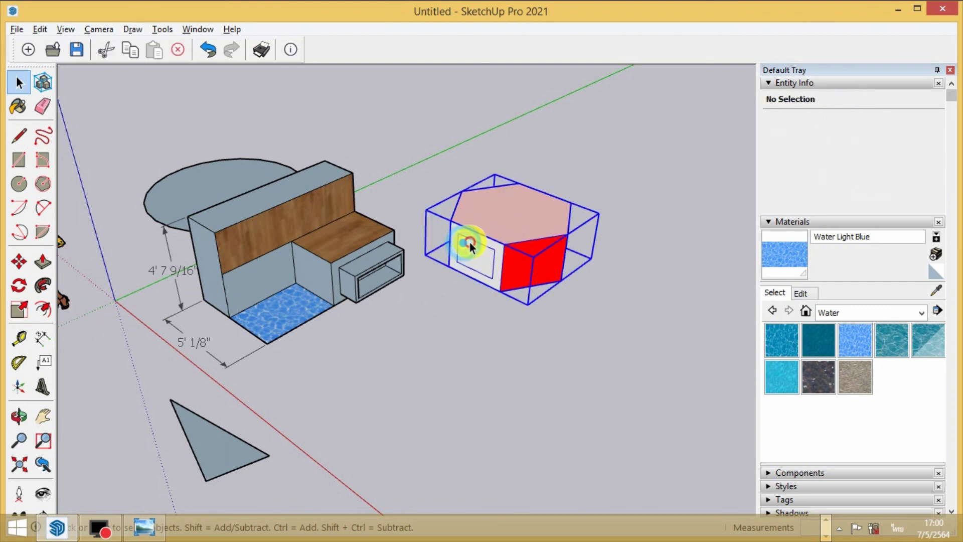
Step: Scale the hexagonal prism group down to 0.42, leaving it at 7.17 ft³
click(18, 309)
drag(598, 216, 492, 225)
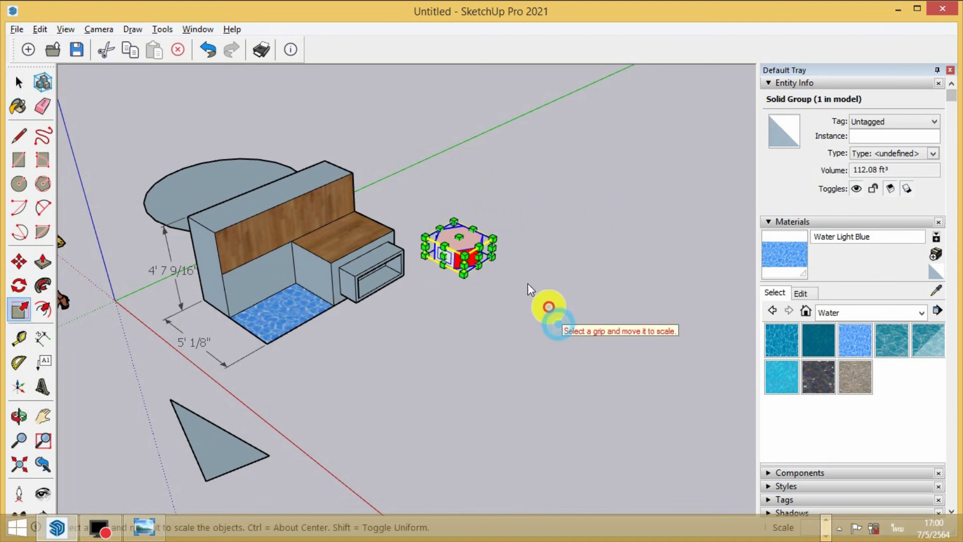
click(19, 82)
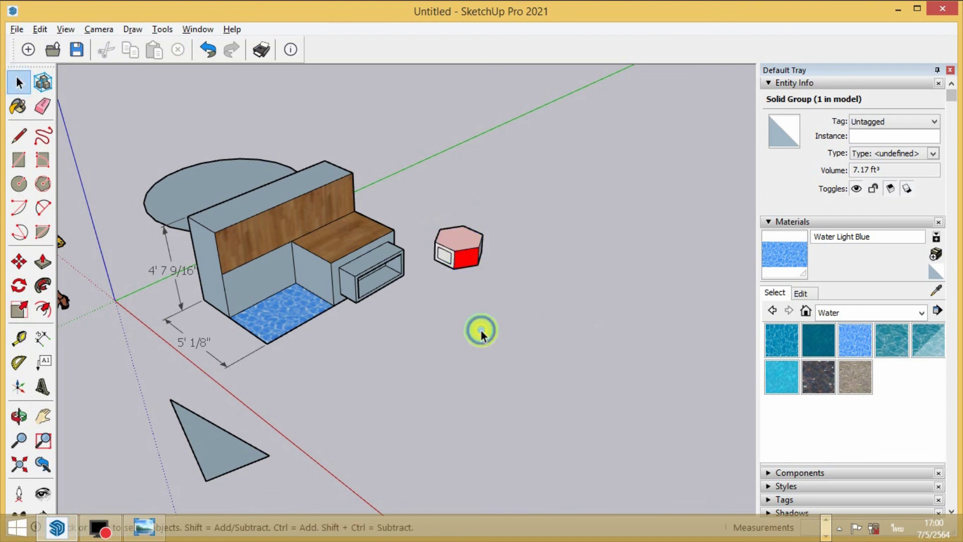
click(465, 257)
Step: Zoom in and pan the view to centre the shrunken hexagon group
scroll(469, 266, up, 3)
scroll(472, 286, up, 2)
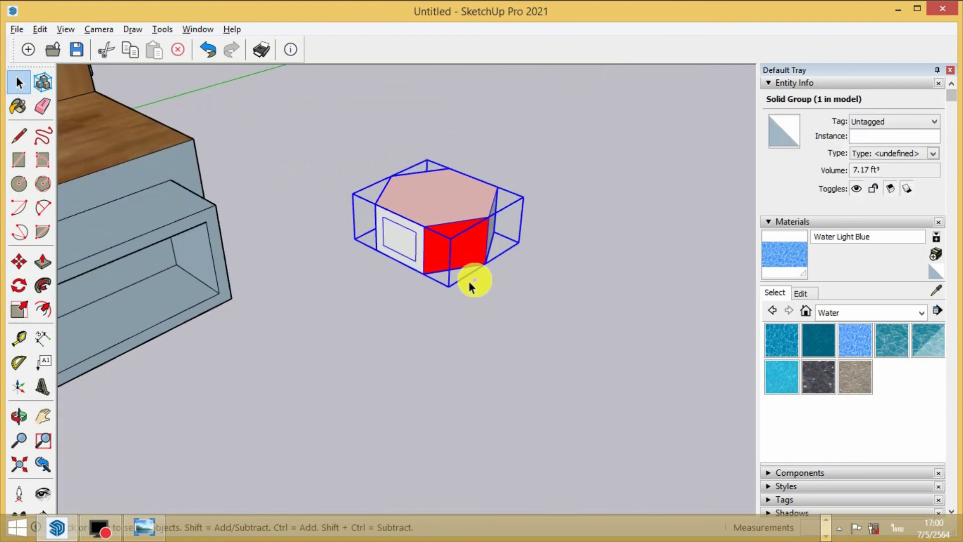
click(42, 416)
mouse_move(349, 335)
mouse_down()
mouse_move(215, 400)
mouse_move(172, 402)
mouse_move(204, 398)
mouse_move(190, 386)
mouse_up()
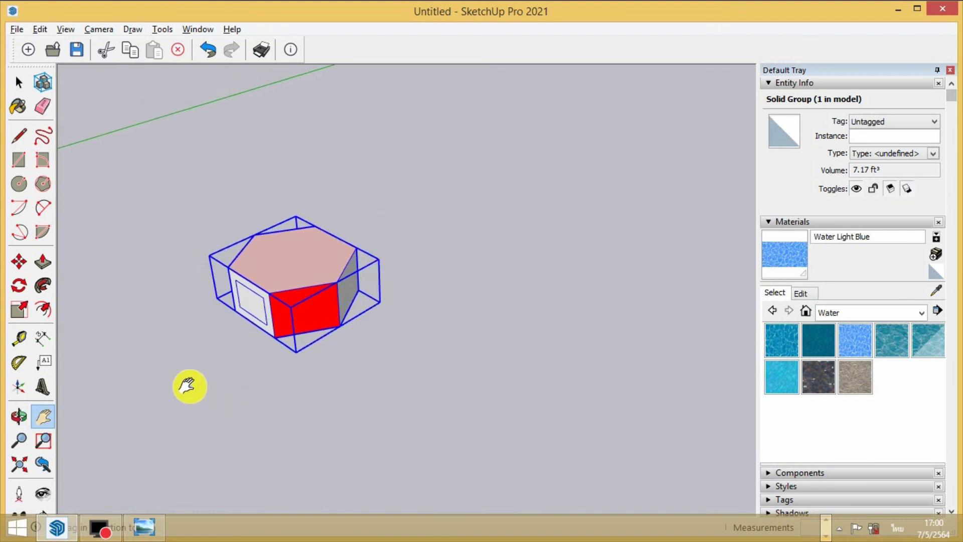
right_click(284, 258)
click(232, 202)
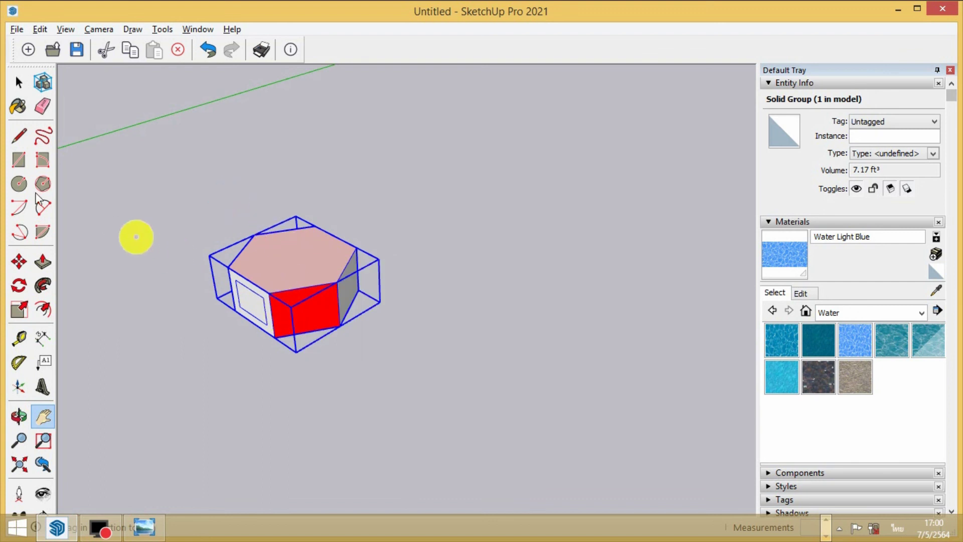
click(19, 82)
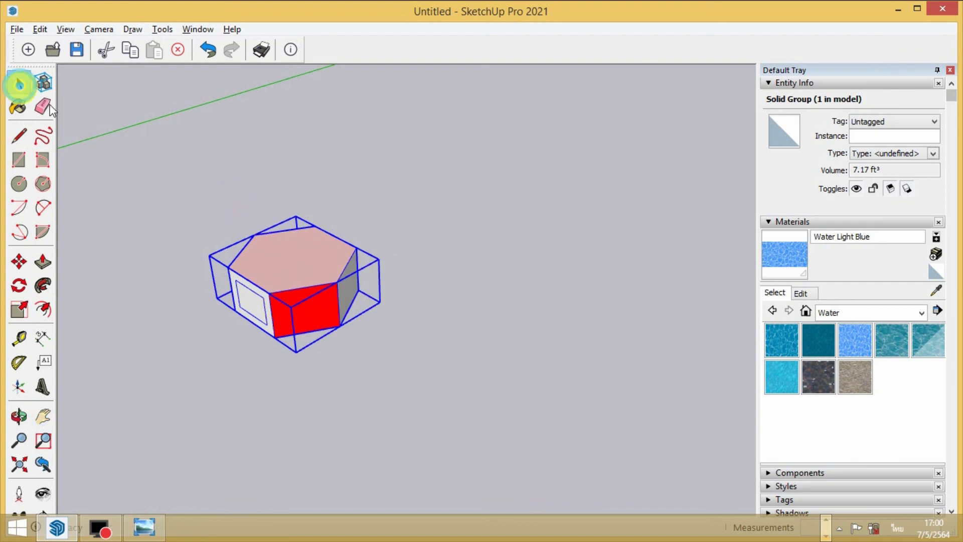
Step: Copy the small hexagon group twice, placing the copies up-right and upper-left
click(20, 266)
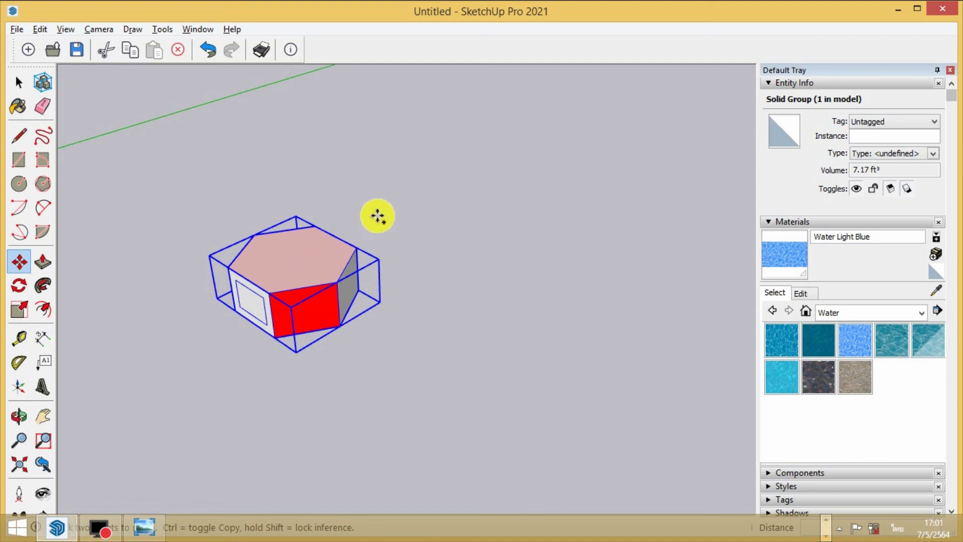
ctrl+click(394, 201)
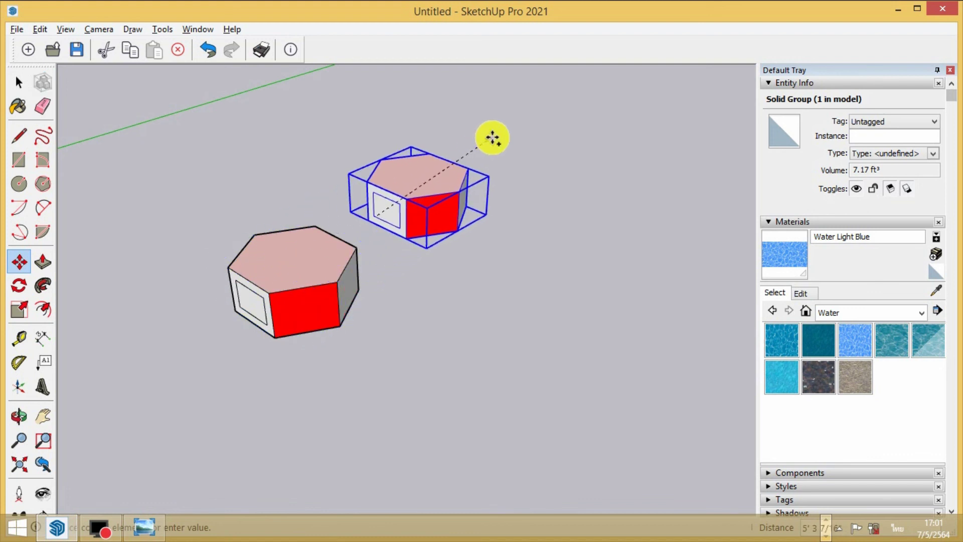
click(493, 137)
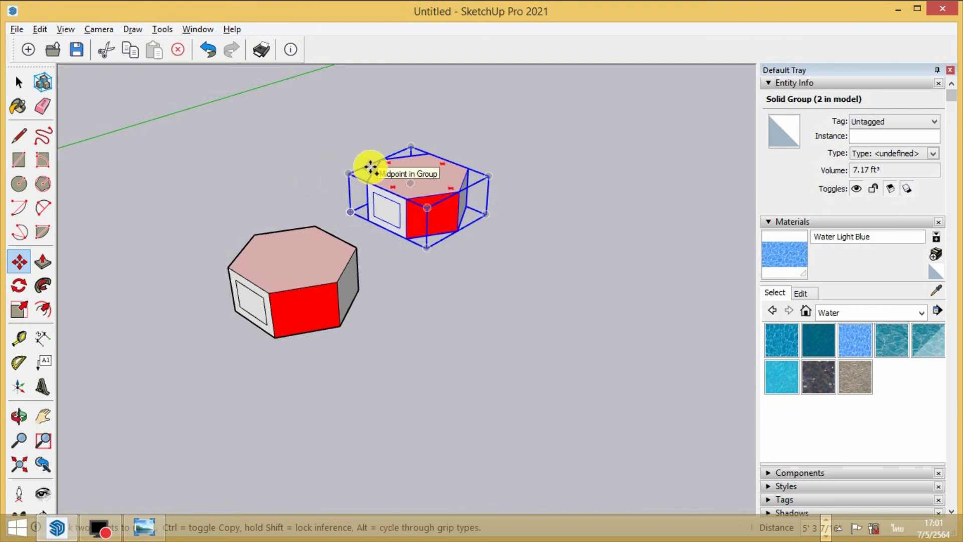
click(400, 169)
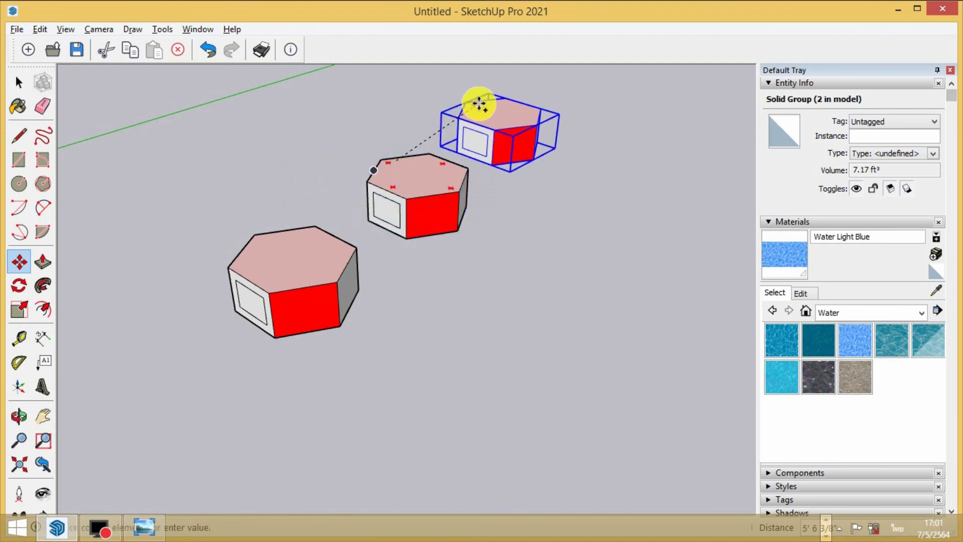
click(490, 103)
drag(301, 275, 107, 218)
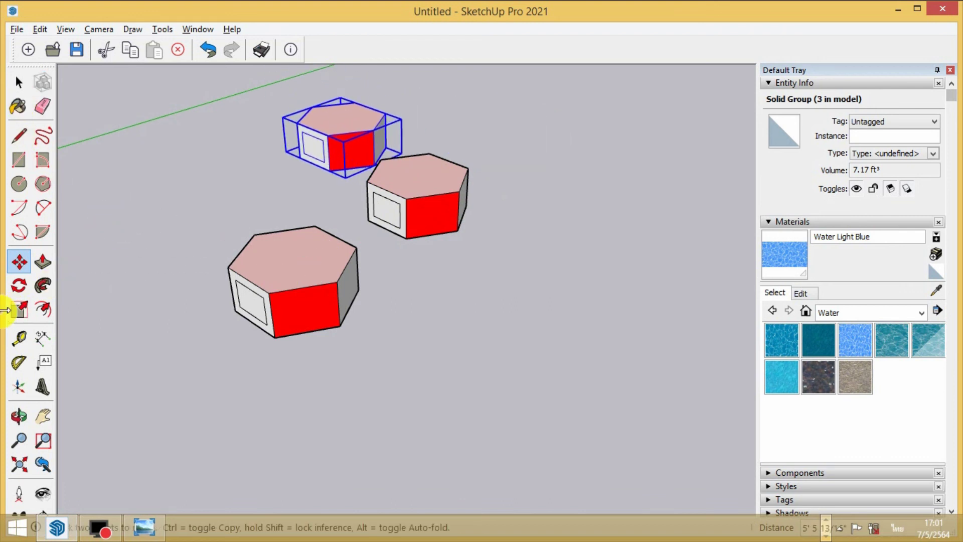
click(155, 208)
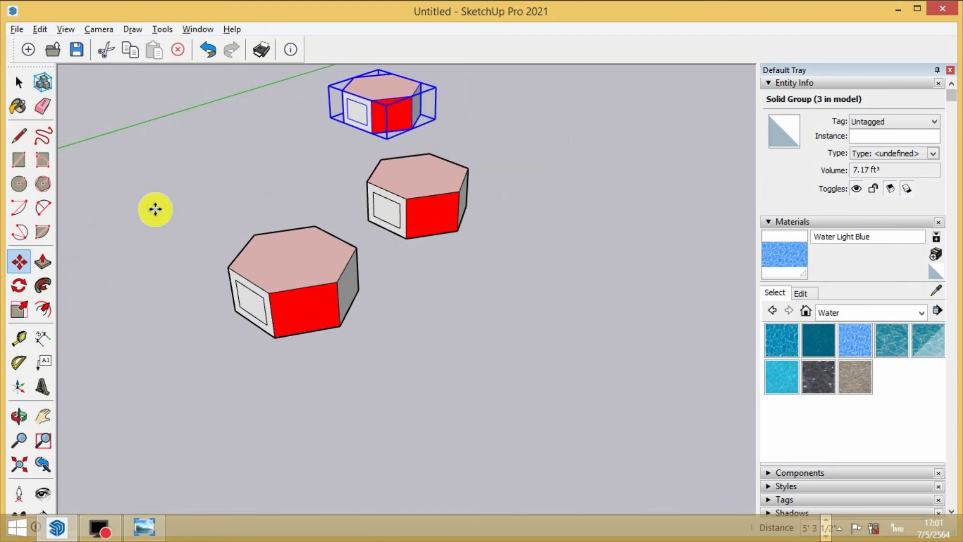
click(18, 82)
click(292, 279)
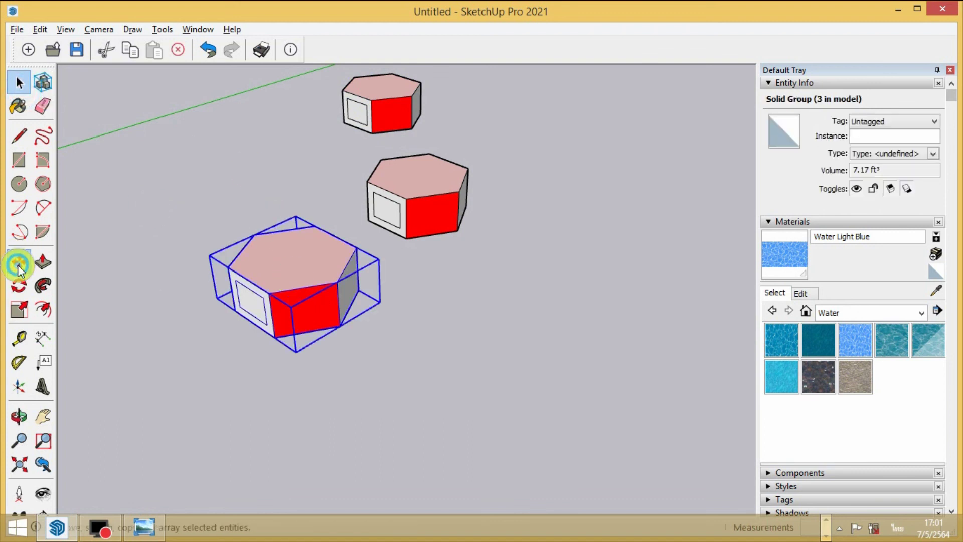
Step: Copy the lower hexagon group to its left, making a fourth prism
click(18, 261)
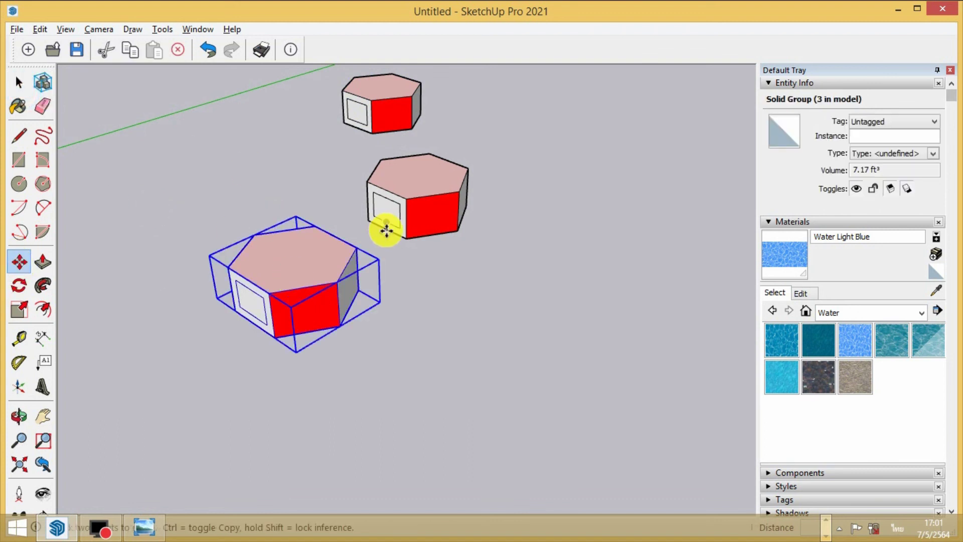
click(265, 256)
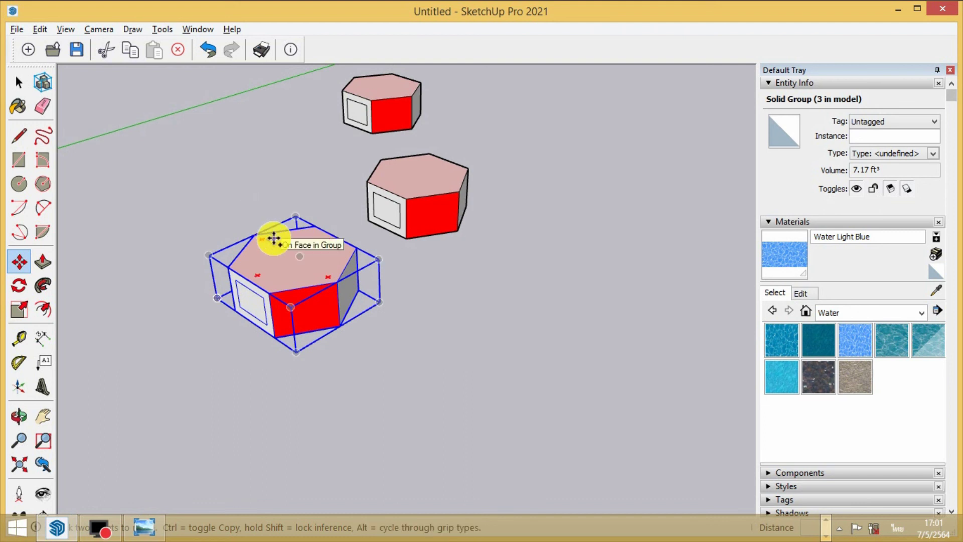
click(273, 239)
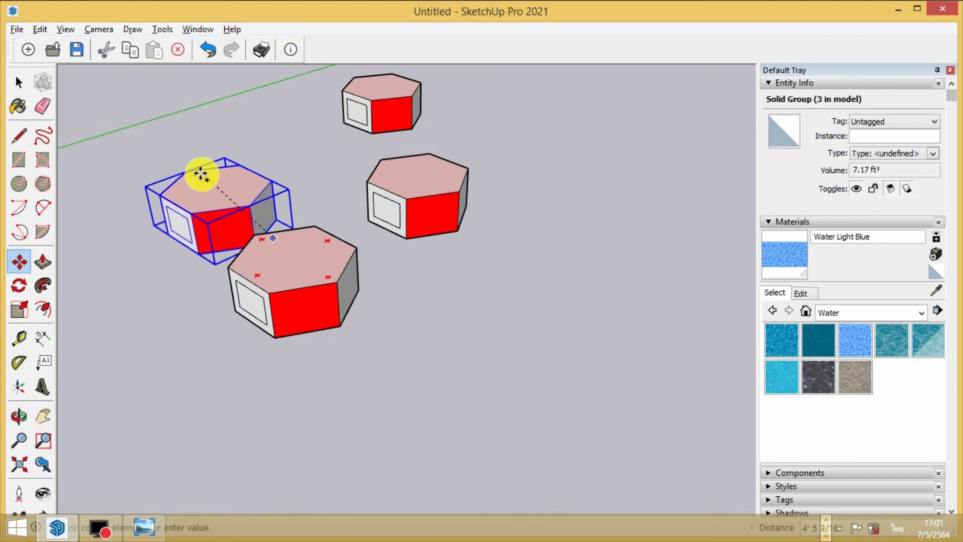
click(201, 173)
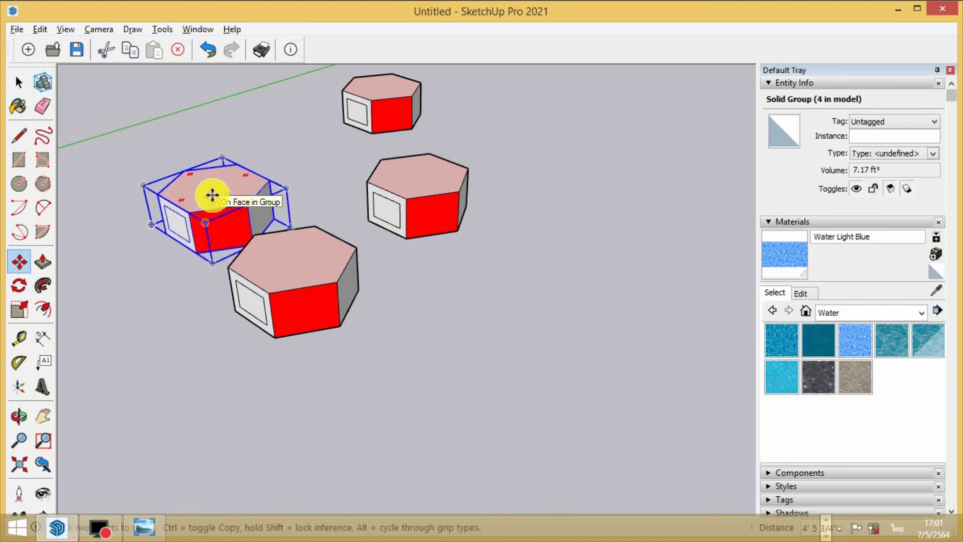
key(Escape)
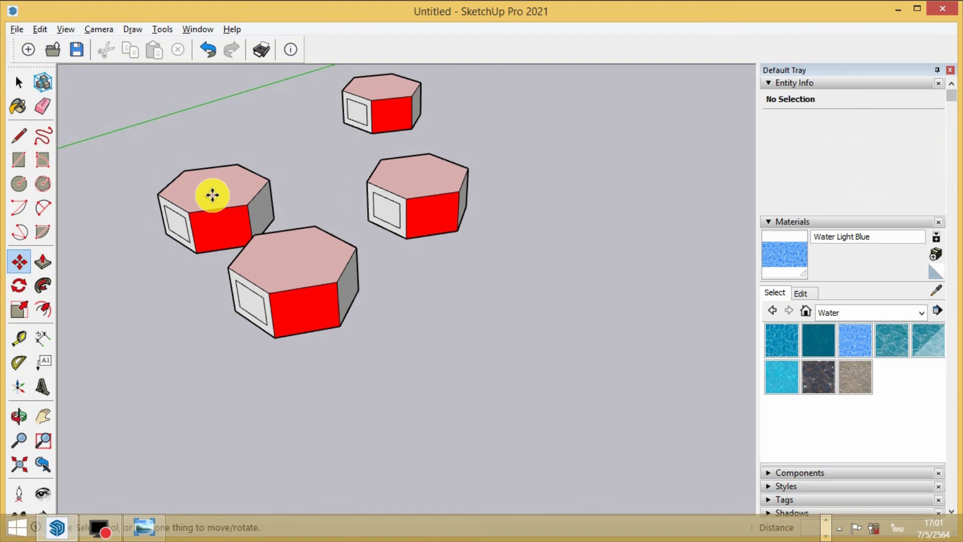
Step: Reposition the left hexagon group and begin moving the lower one
click(214, 194)
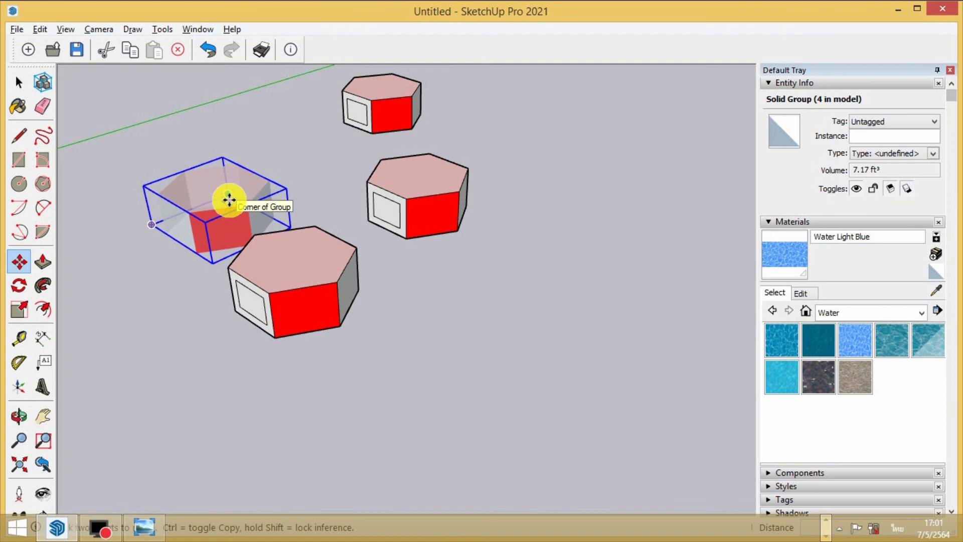
click(251, 202)
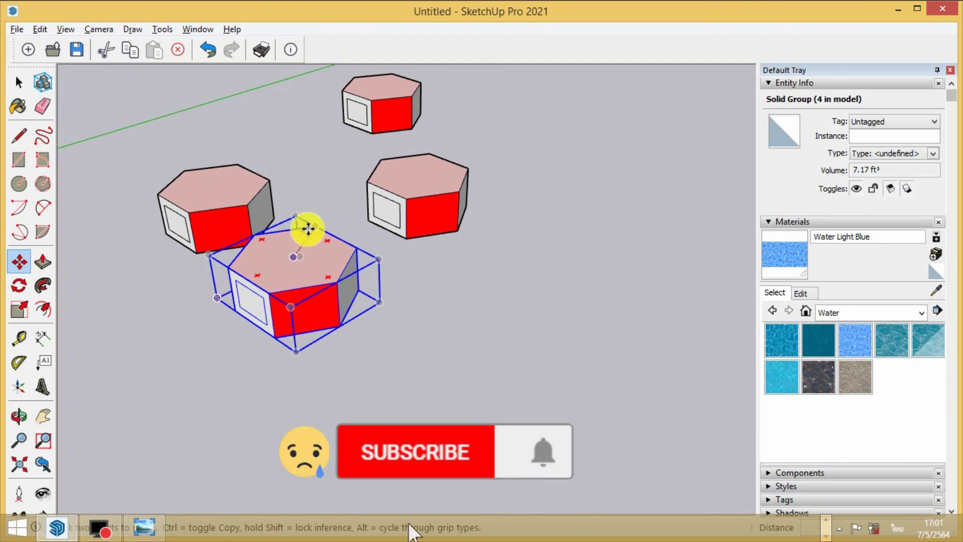
click(312, 233)
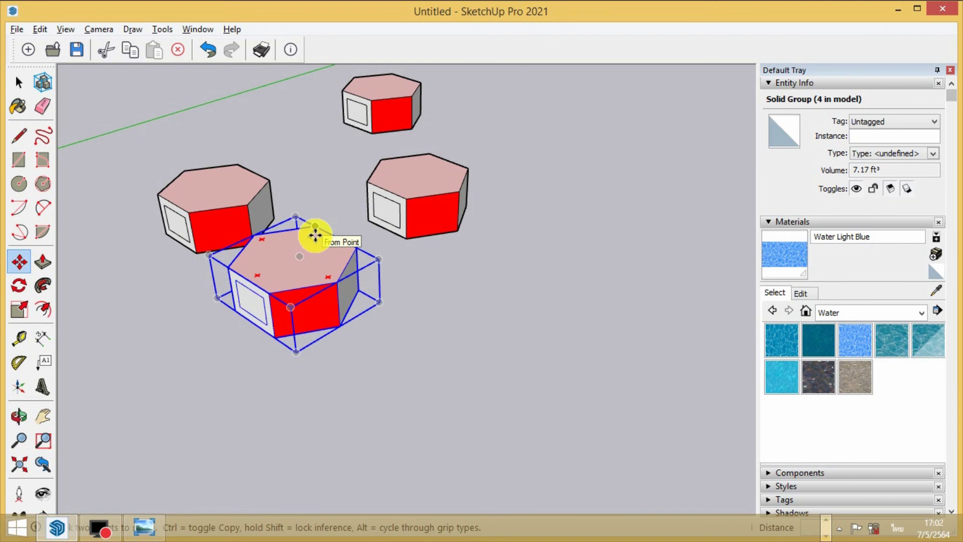